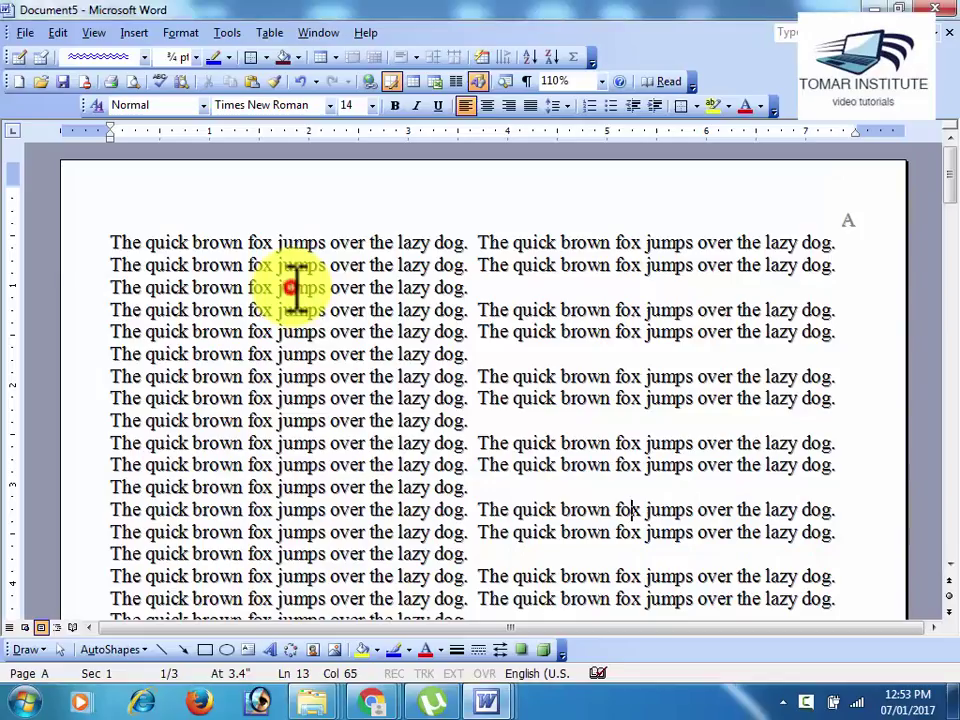
# Fill the page background with solid red from the Format > Background palette.
pyautogui.click(180, 33)
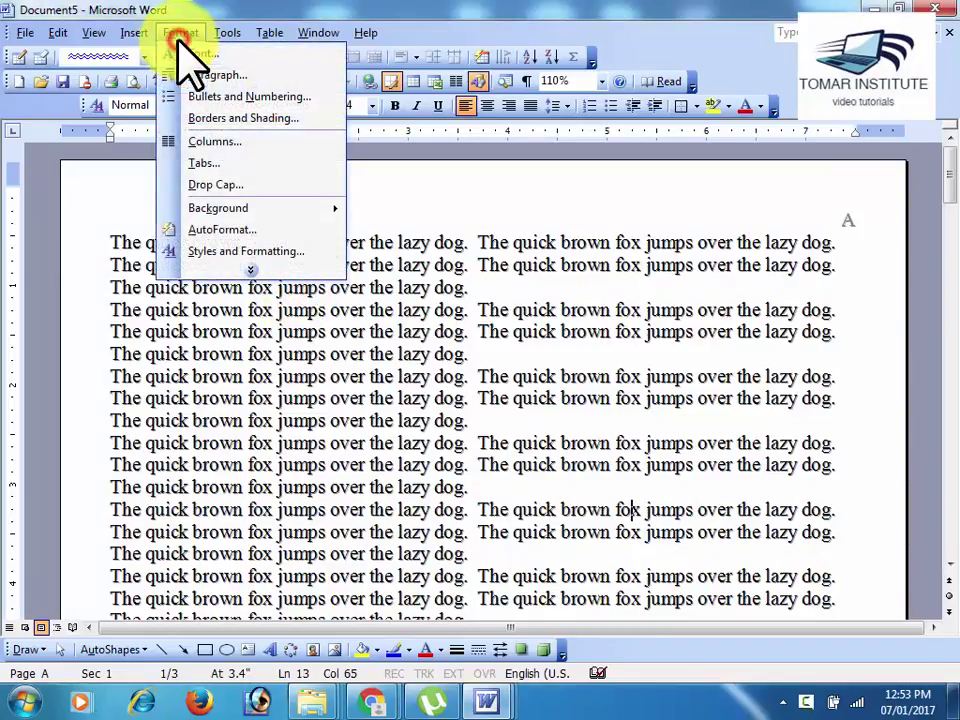
pyautogui.click(232, 268)
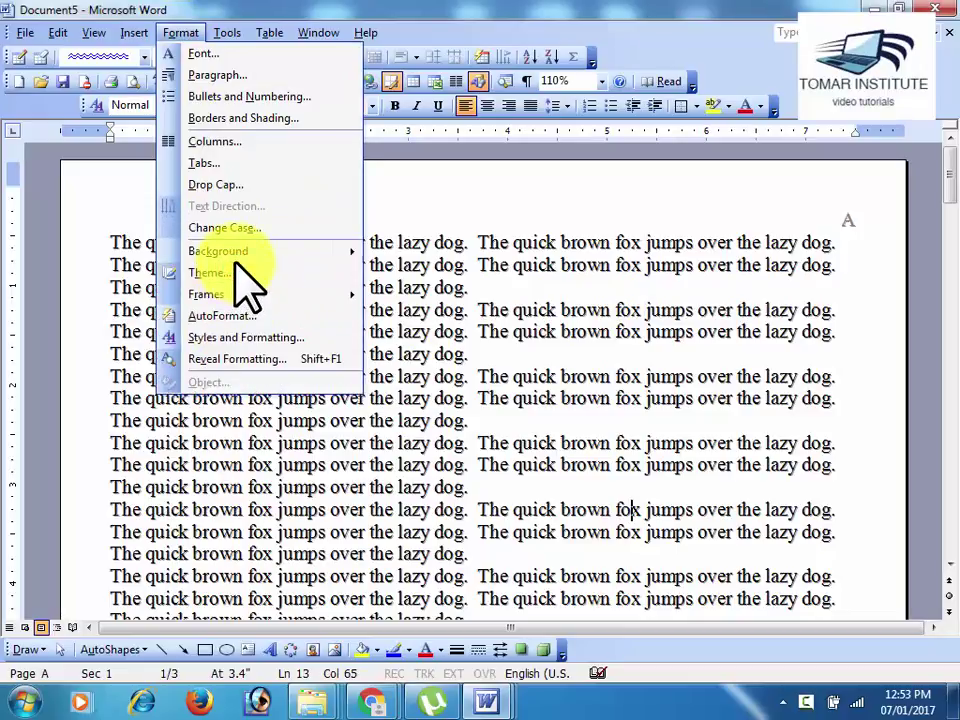
pyautogui.click(236, 262)
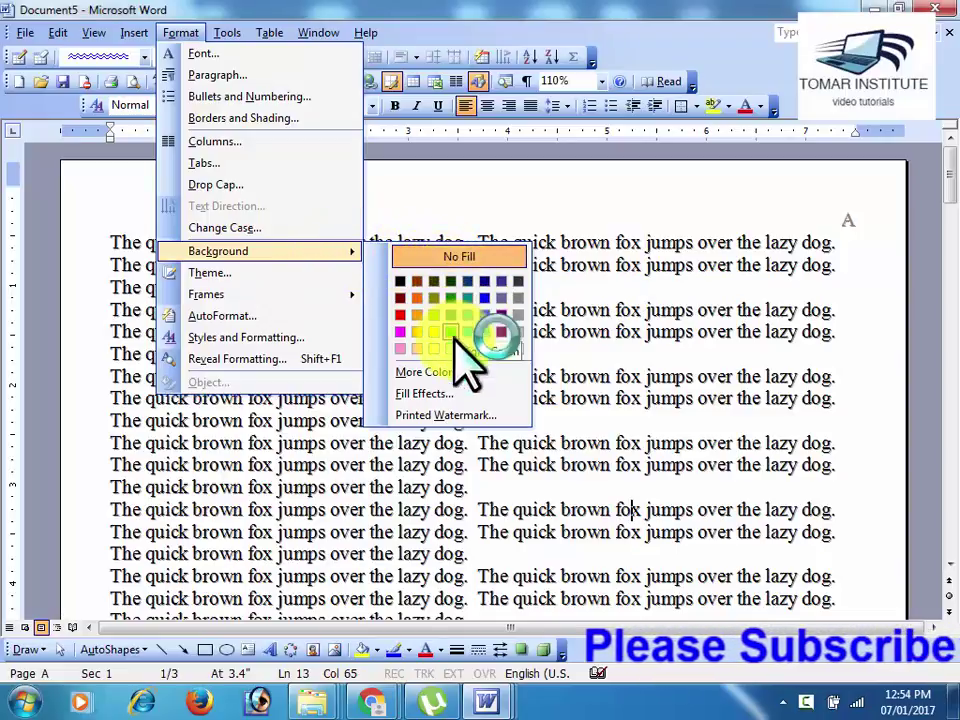
pyautogui.click(401, 314)
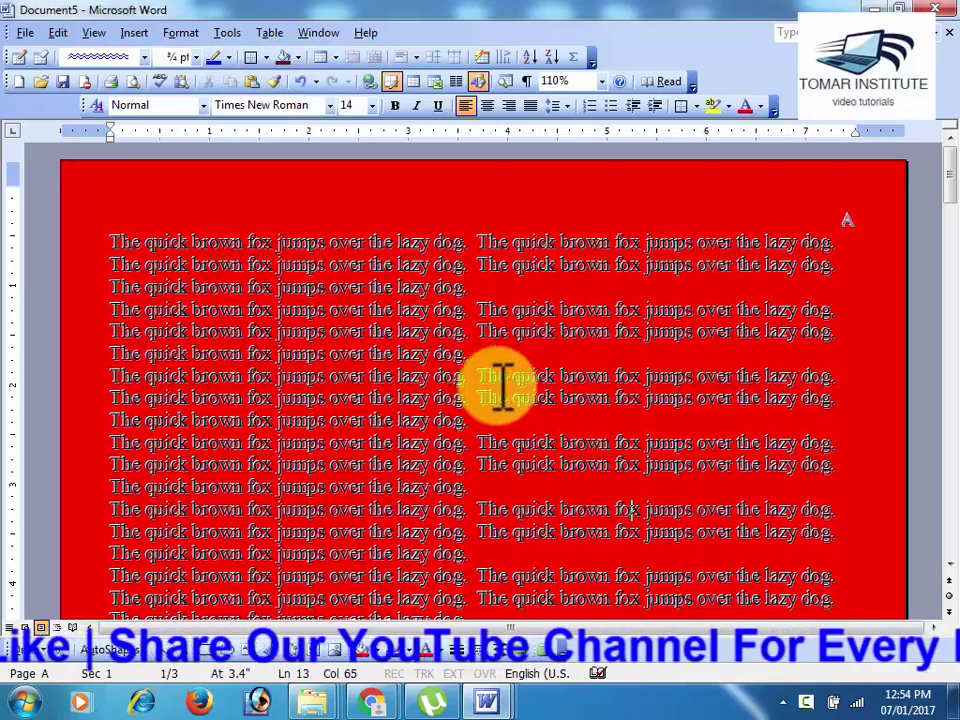
pyautogui.scroll(-5, 510, 400)
pyautogui.scroll(-5, 535, 425)
pyautogui.scroll(-4, 543, 440)
pyautogui.scroll(-5, 543, 440)
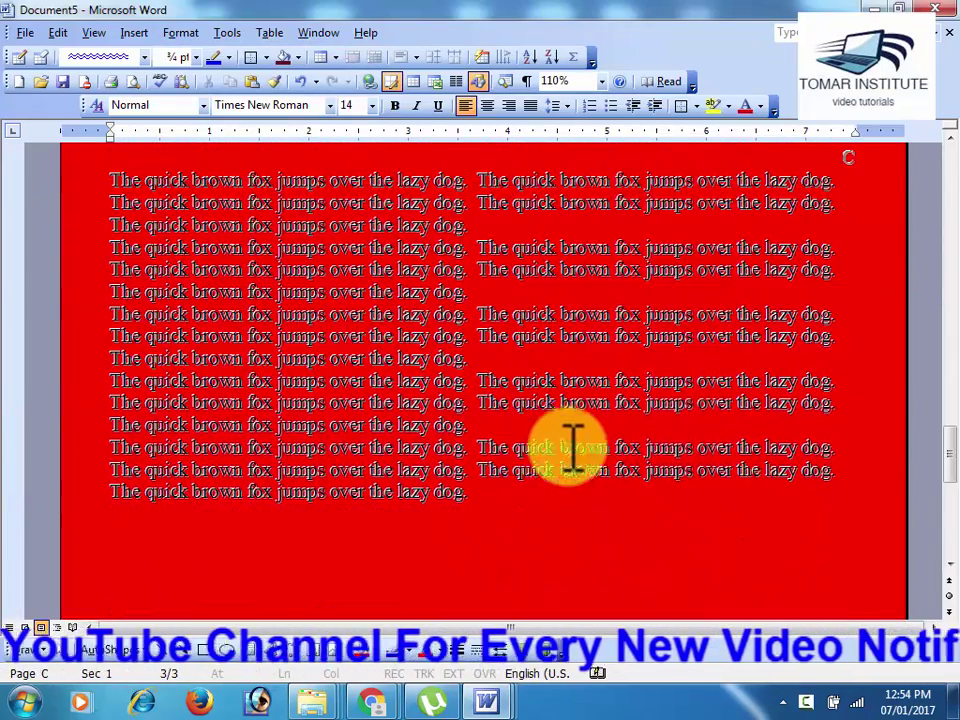
pyautogui.moveTo(953, 488); pyautogui.dragTo(953, 195)
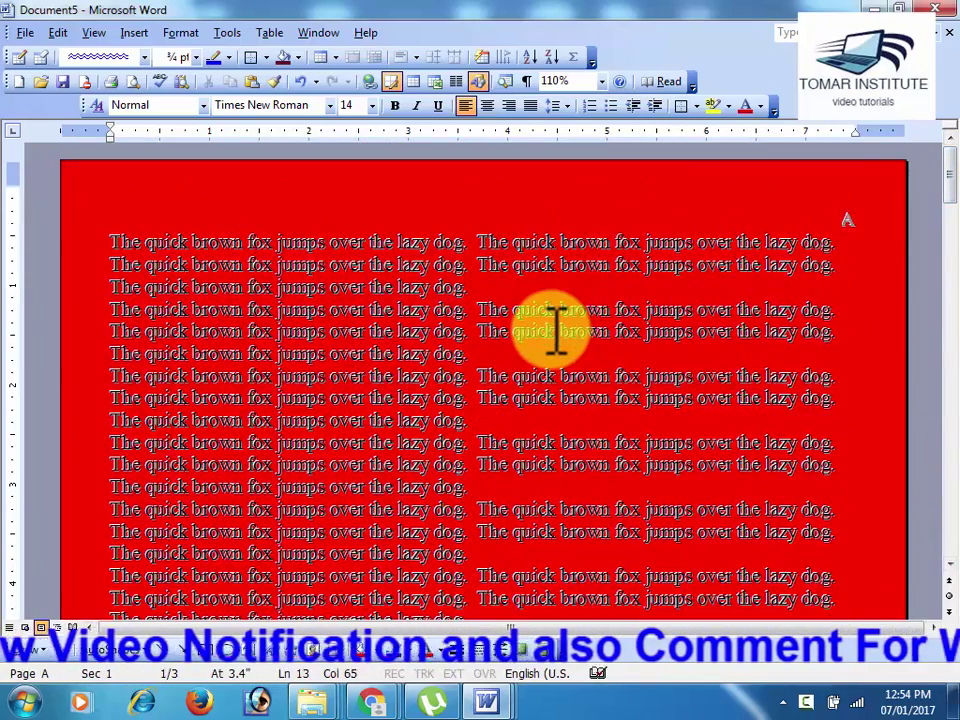
# Change the page background to yellow from the Background palette.
pyautogui.click(174, 33)
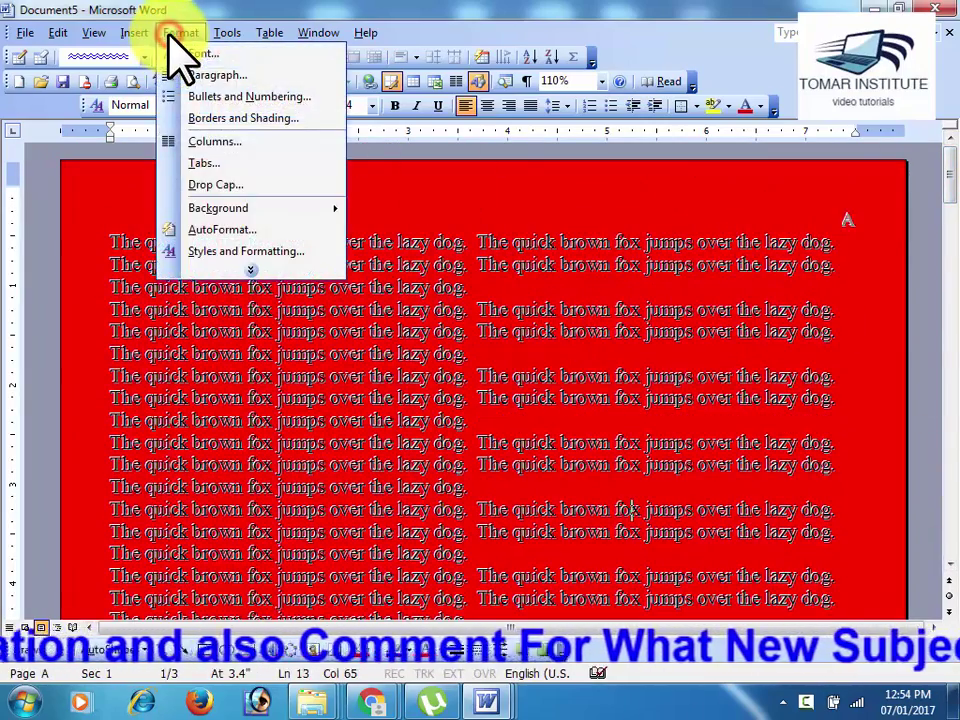
pyautogui.click(262, 207)
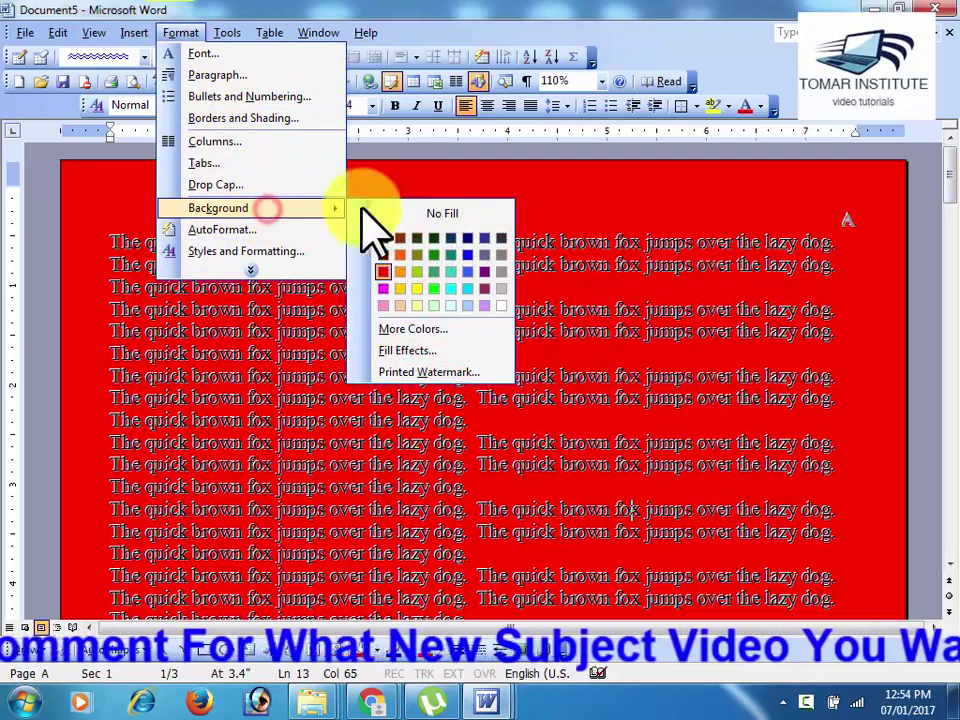
pyautogui.click(418, 289)
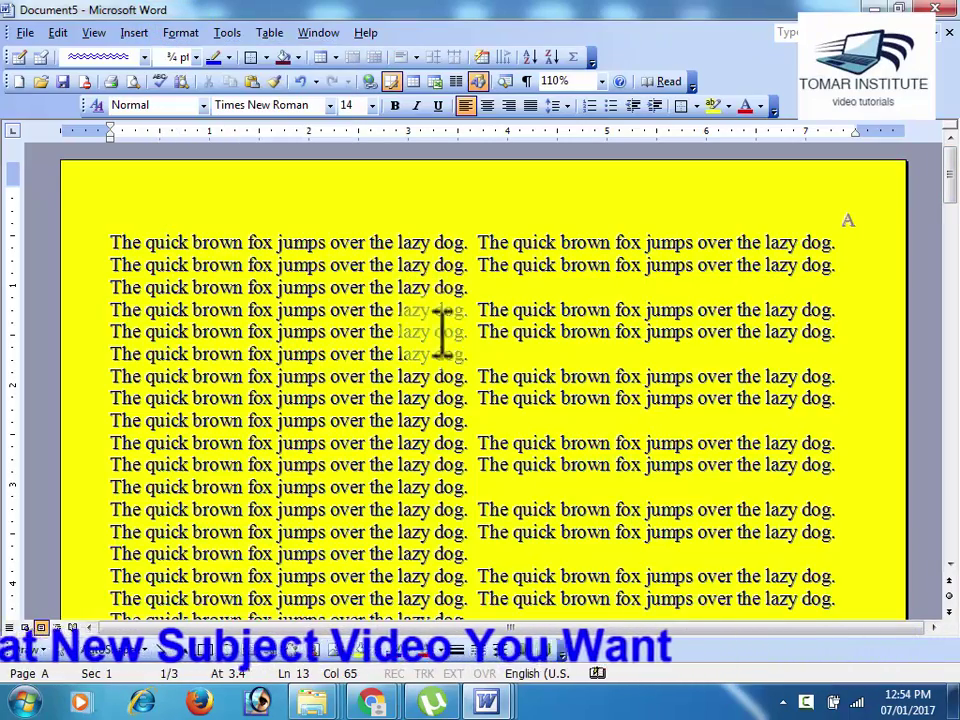
pyautogui.scroll(-5, 440, 335)
pyautogui.scroll(-10, 445, 350)
pyautogui.scroll(1, 455, 370)
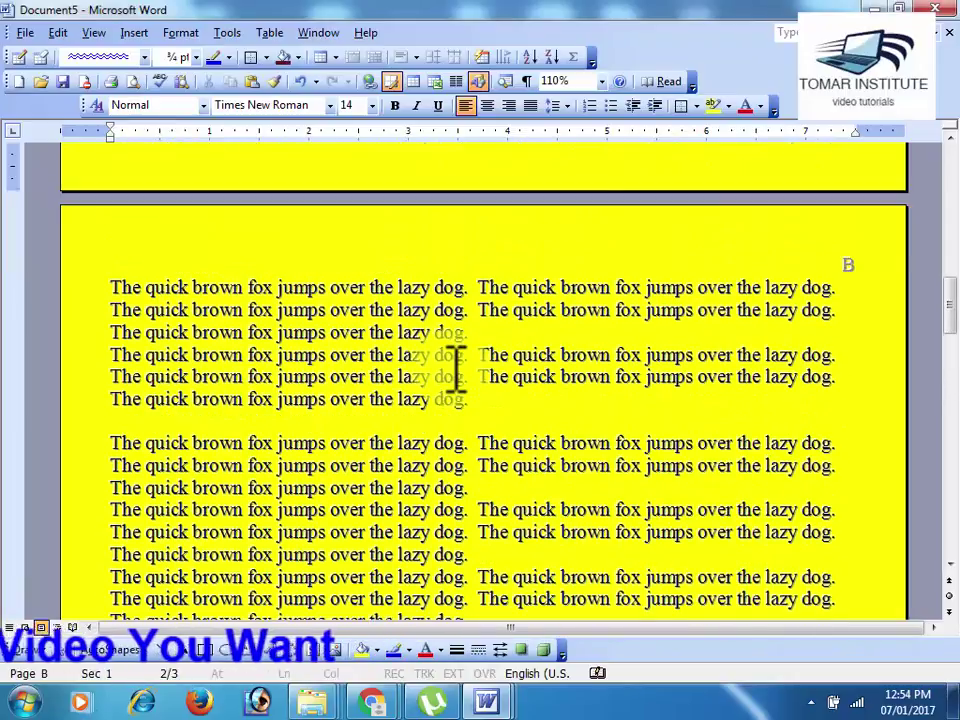
pyautogui.scroll(4, 455, 370)
pyautogui.scroll(4, 456, 369)
pyautogui.scroll(2, 455, 370)
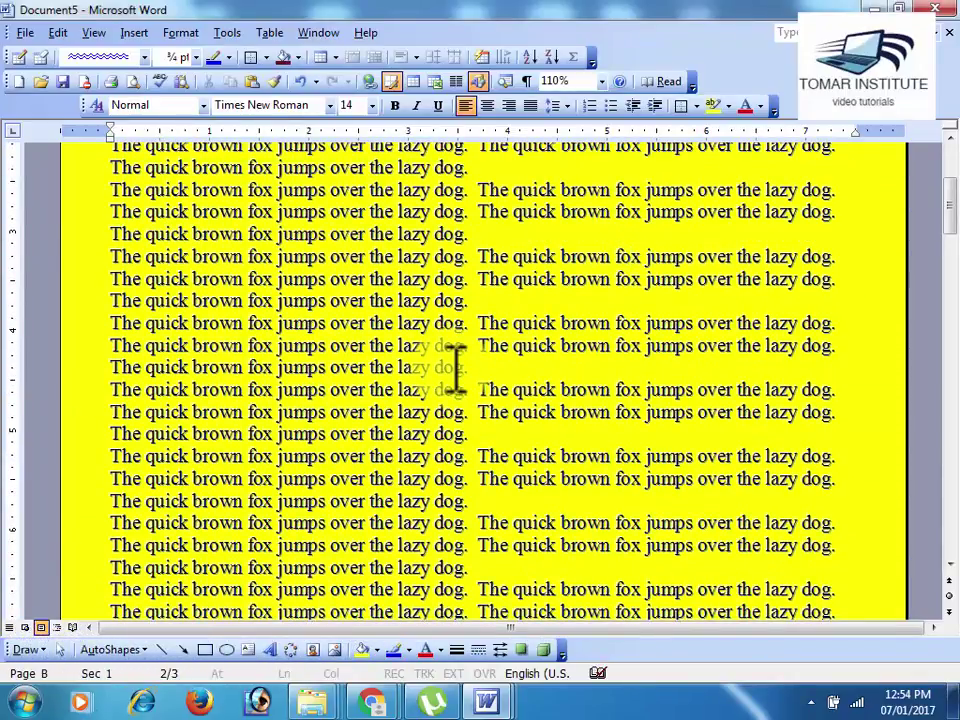
pyautogui.scroll(4, 455, 370)
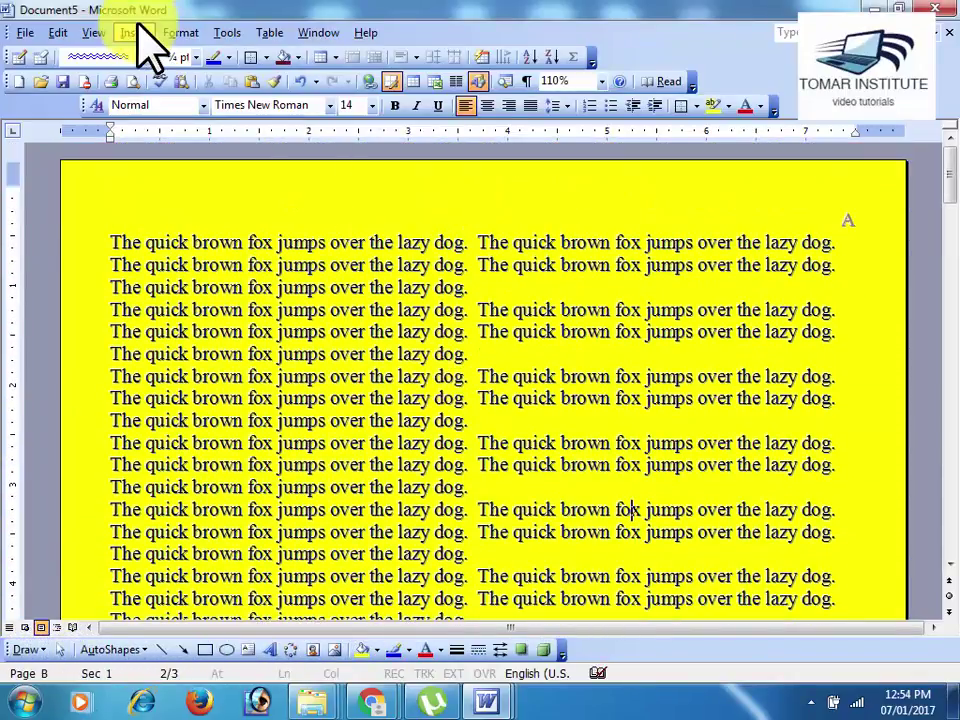
# Pick a pink colour in the More Colors dialog and apply it as the background.
pyautogui.click(180, 32)
pyautogui.click(266, 207)
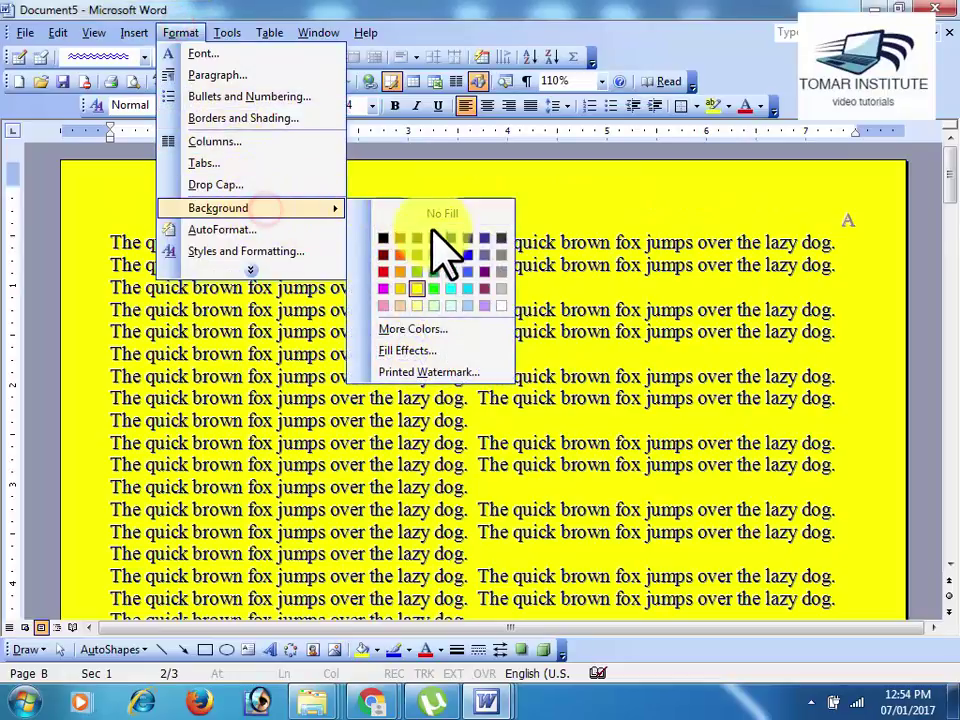
pyautogui.click(452, 328)
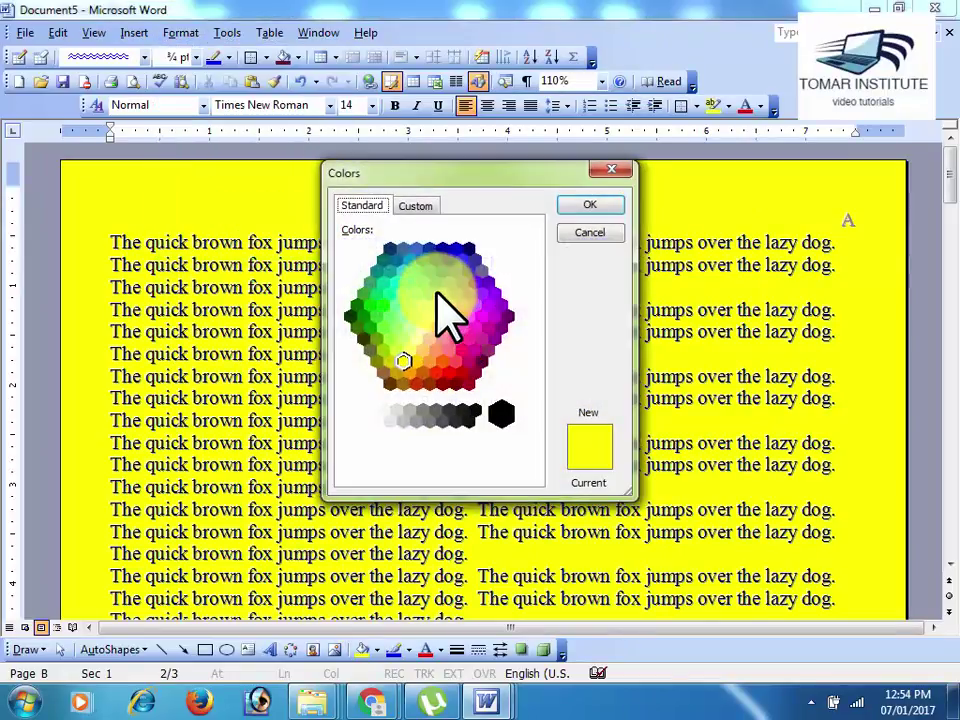
pyautogui.click(396, 311)
pyautogui.click(429, 317)
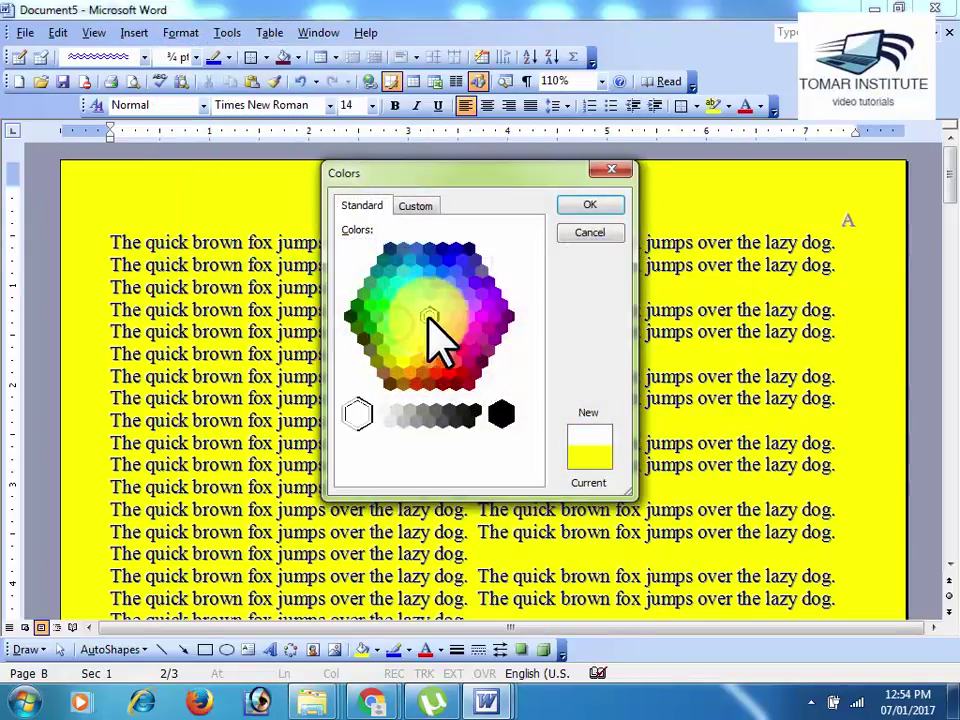
pyautogui.click(465, 328)
pyautogui.click(410, 305)
pyautogui.click(413, 205)
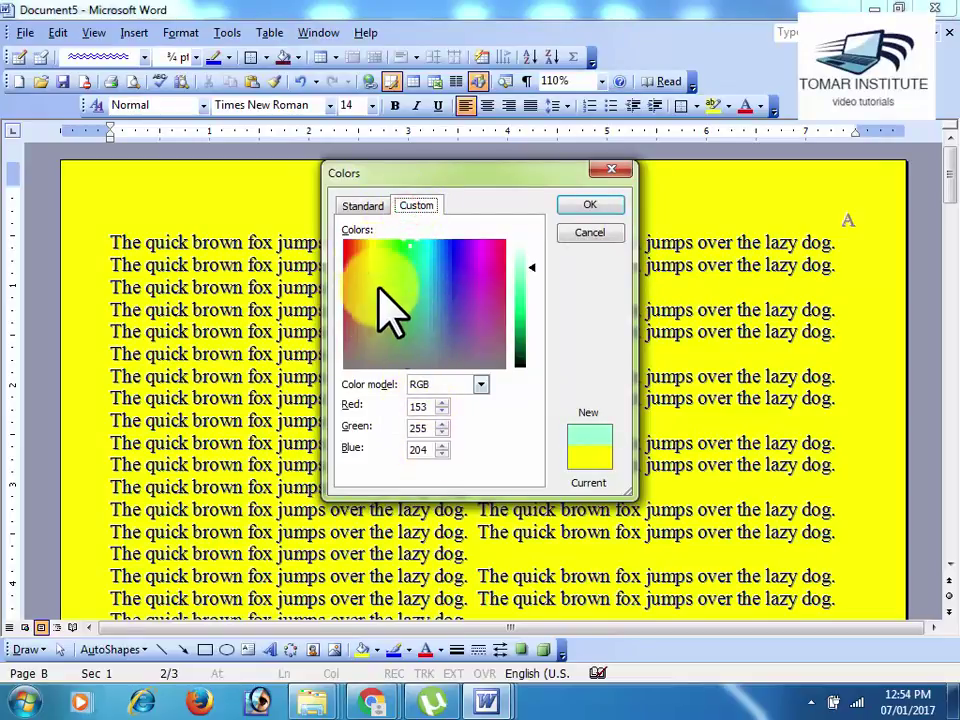
pyautogui.click(362, 206)
pyautogui.click(448, 321)
pyautogui.click(583, 205)
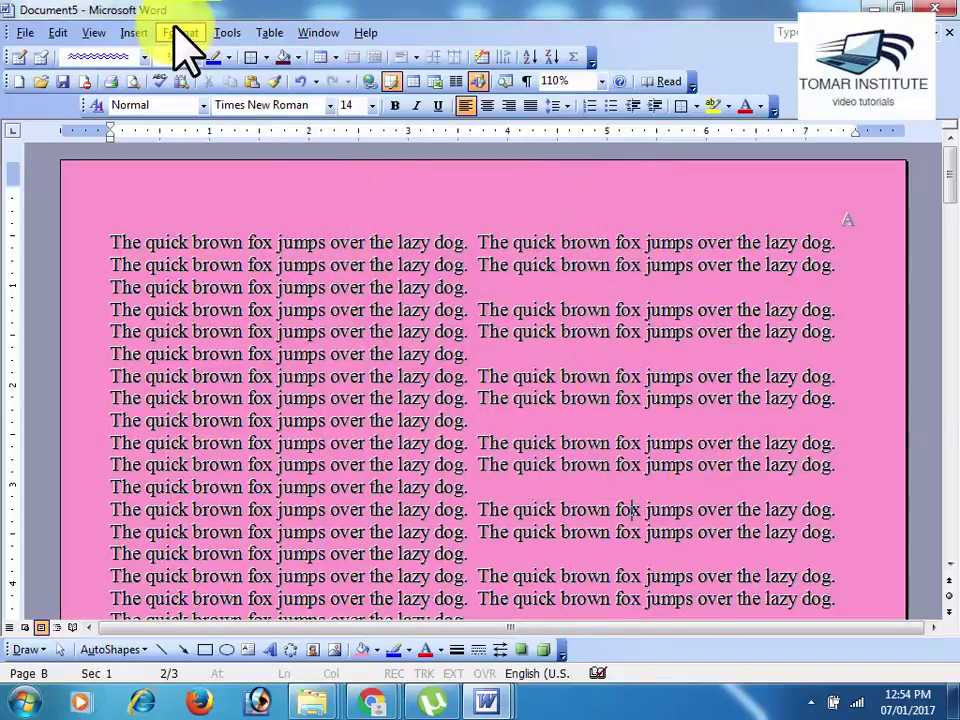
# Open Fill Effects for the page background and browse the Gradient, Texture, Pattern and Picture fills.
pyautogui.click(178, 33)
pyautogui.click(242, 208)
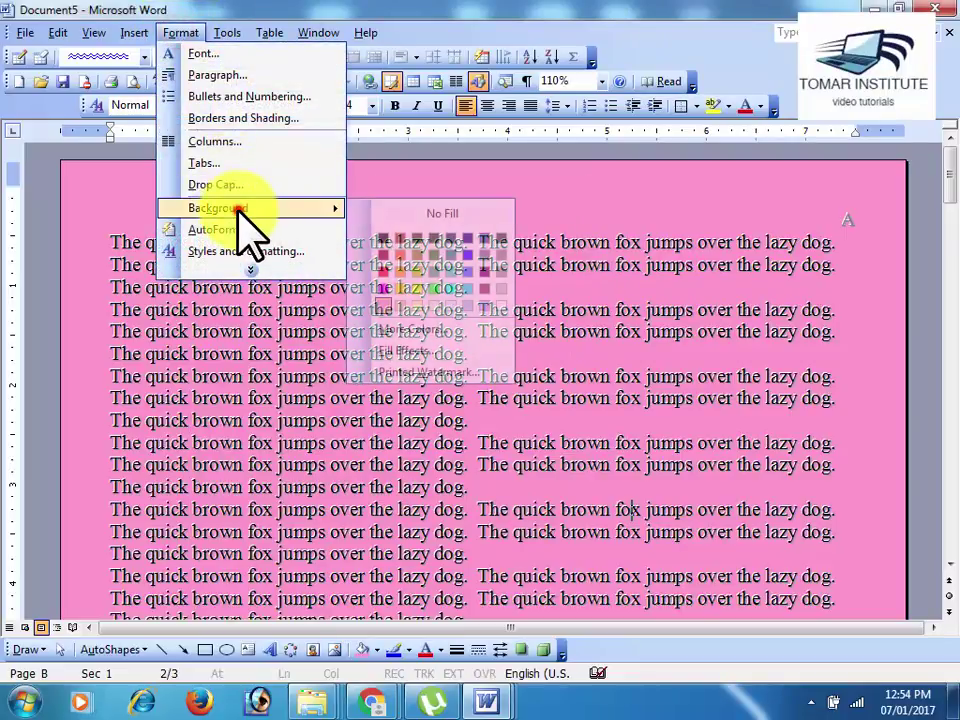
pyautogui.click(428, 352)
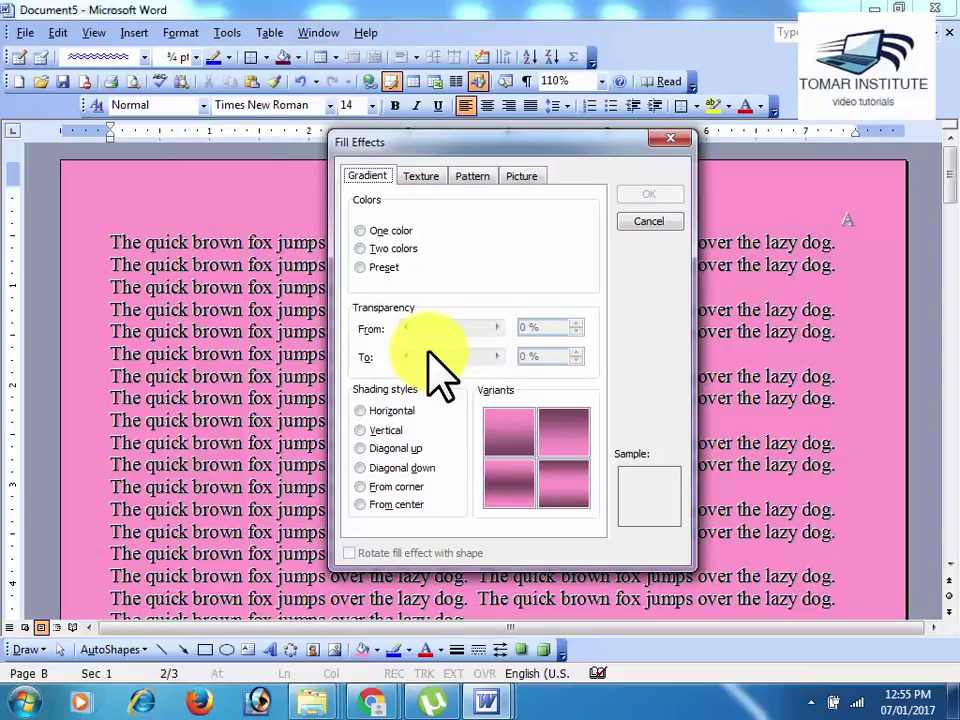
pyautogui.moveTo(433, 149)
pyautogui.mouseDown()
pyautogui.moveTo(378, 152)
pyautogui.moveTo(438, 160)
pyautogui.mouseUp()
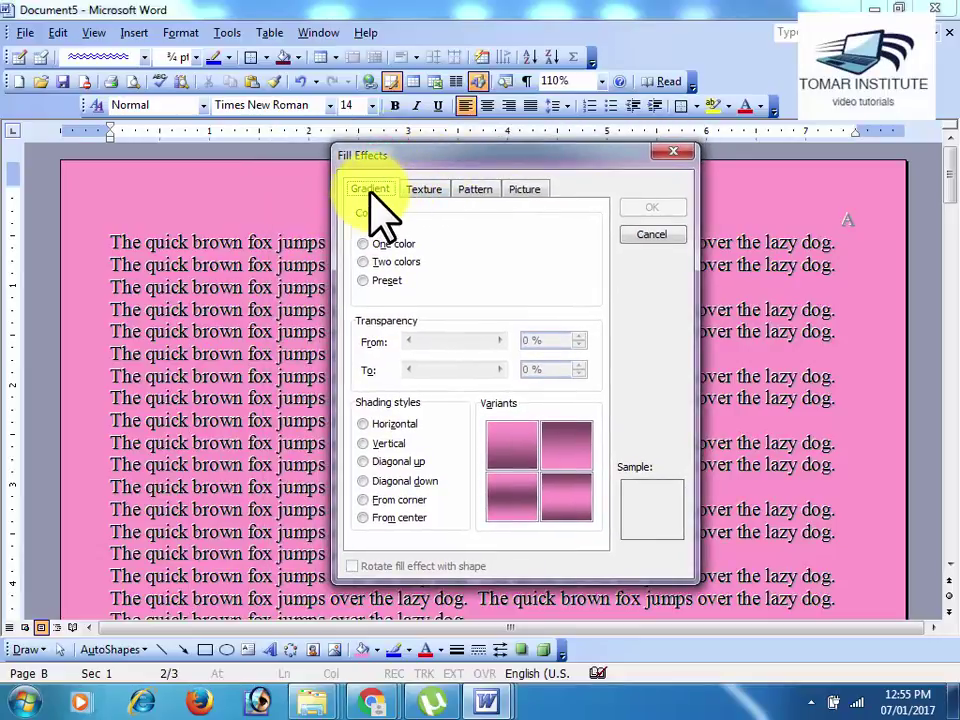
pyautogui.click(370, 190)
pyautogui.click(415, 192)
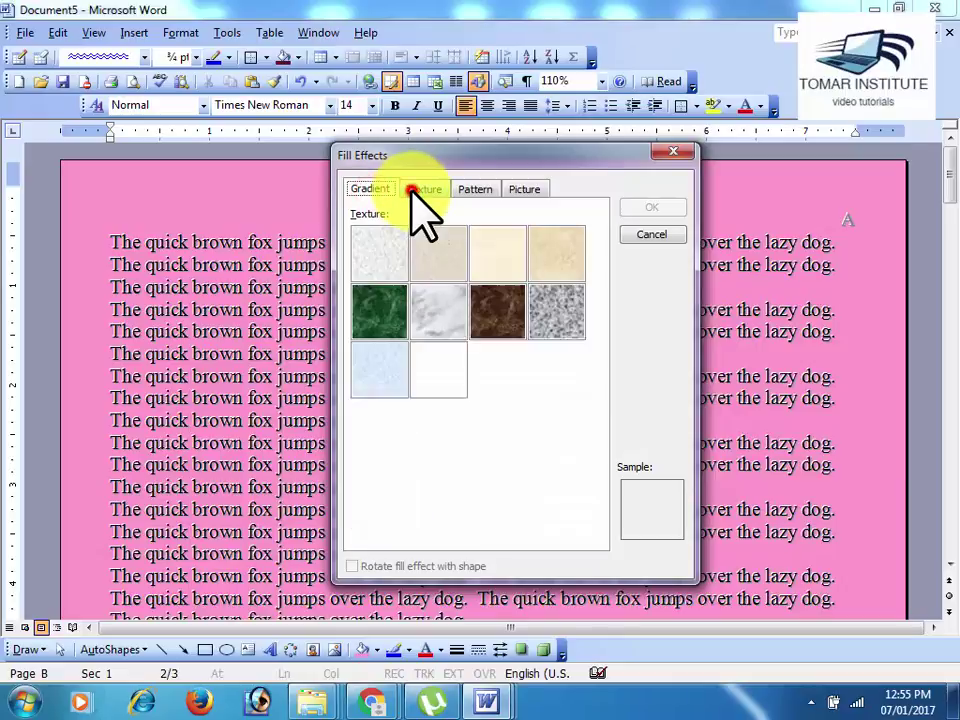
pyautogui.click(488, 192)
pyautogui.click(520, 192)
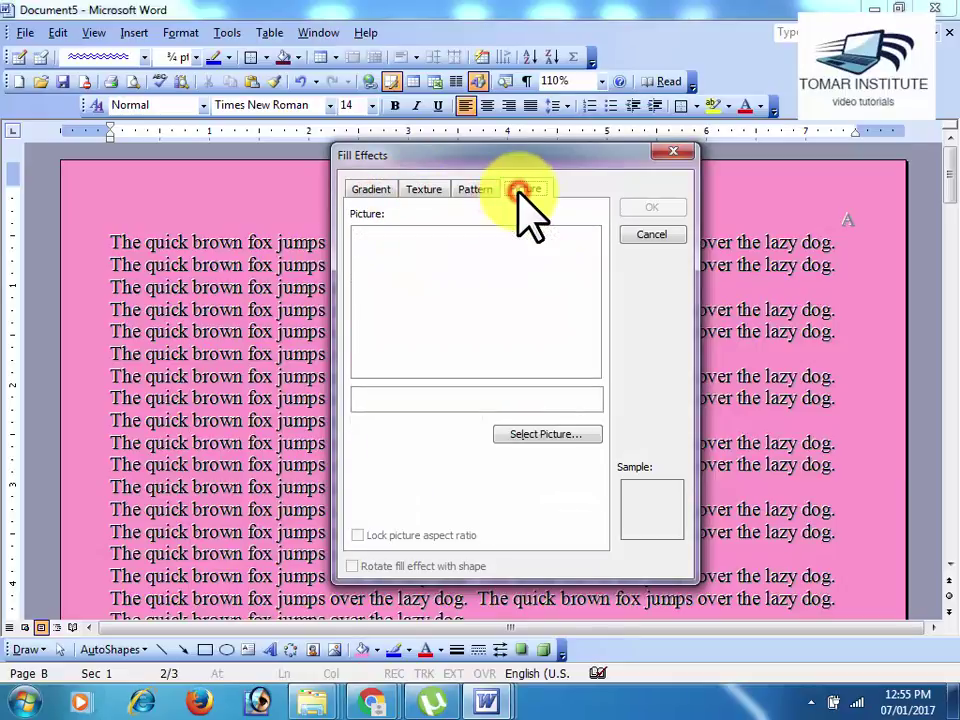
pyautogui.click(368, 190)
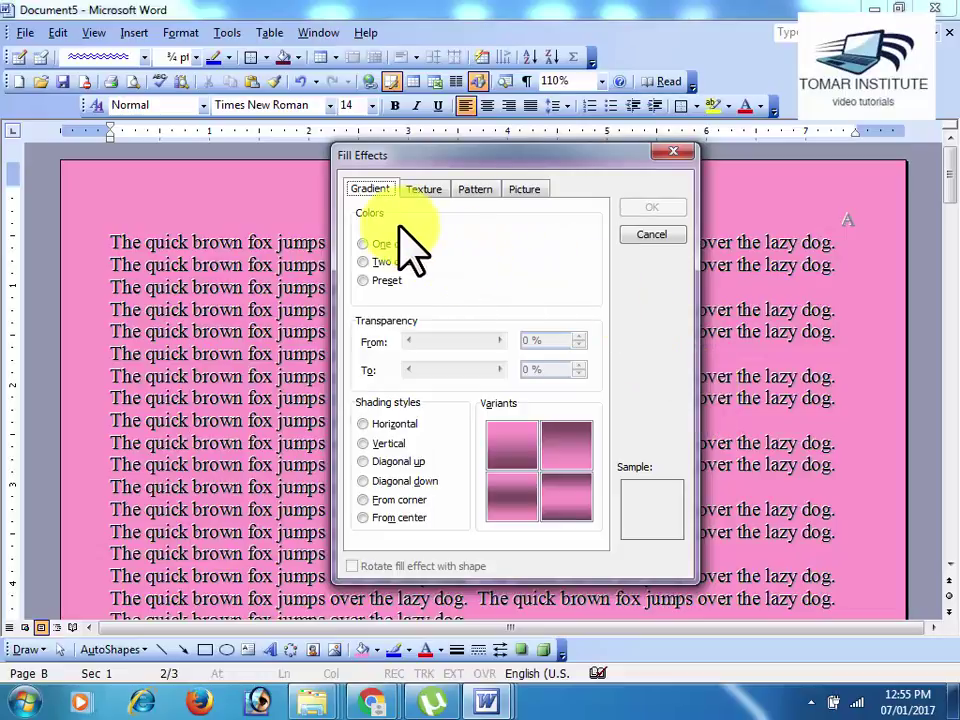
# Apply a one-colour pink gradient with Horizontal shading, first variant, and review the pages.
pyautogui.click(505, 440)
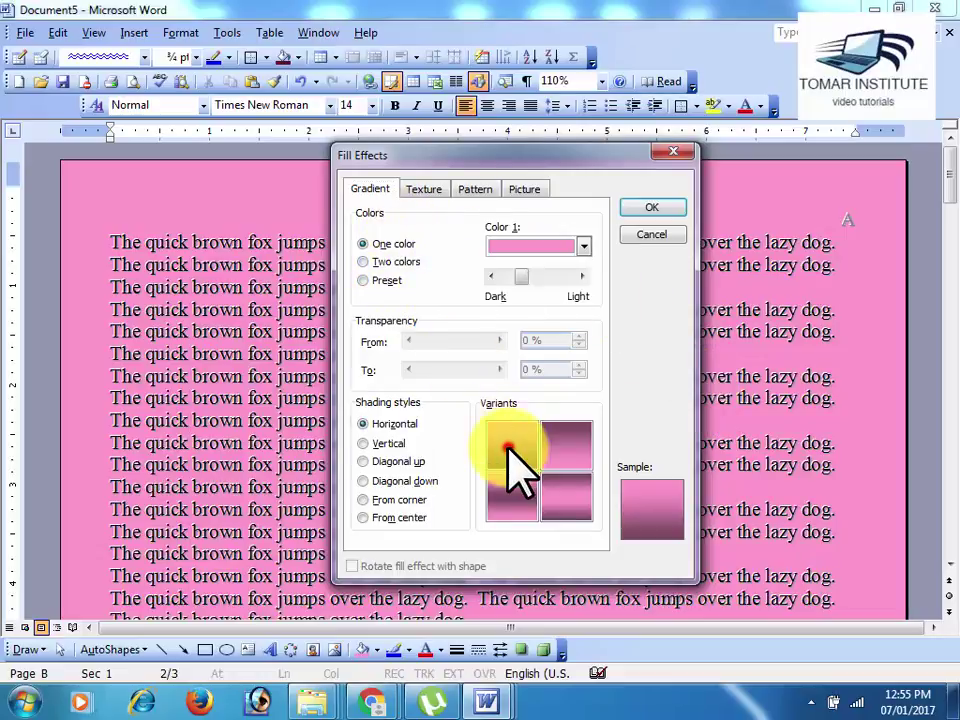
pyautogui.click(566, 450)
pyautogui.click(510, 503)
pyautogui.click(563, 512)
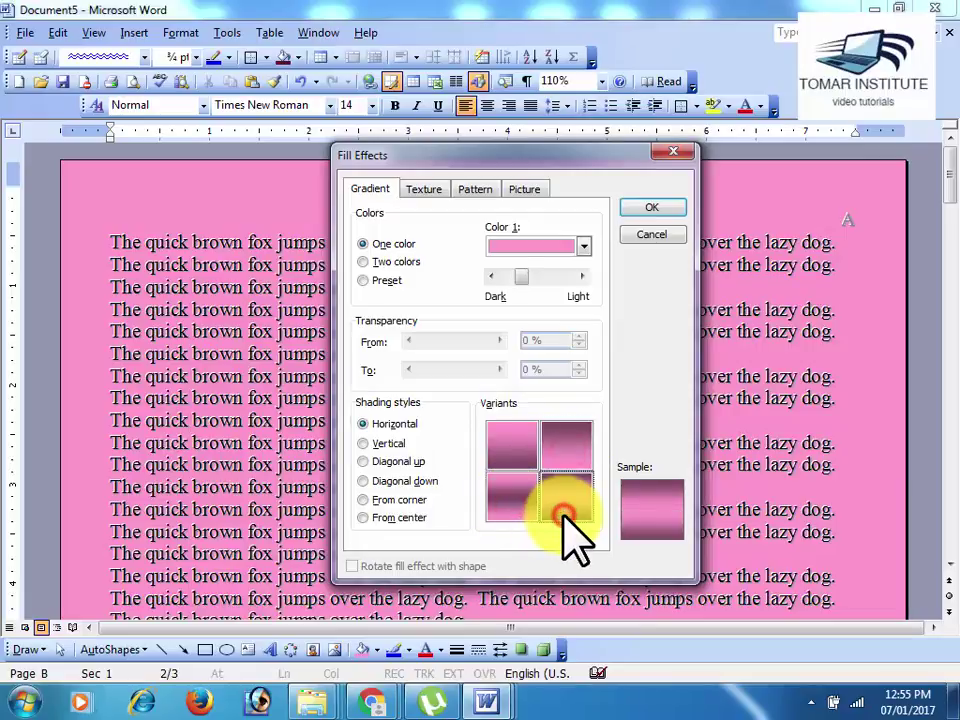
pyautogui.click(502, 450)
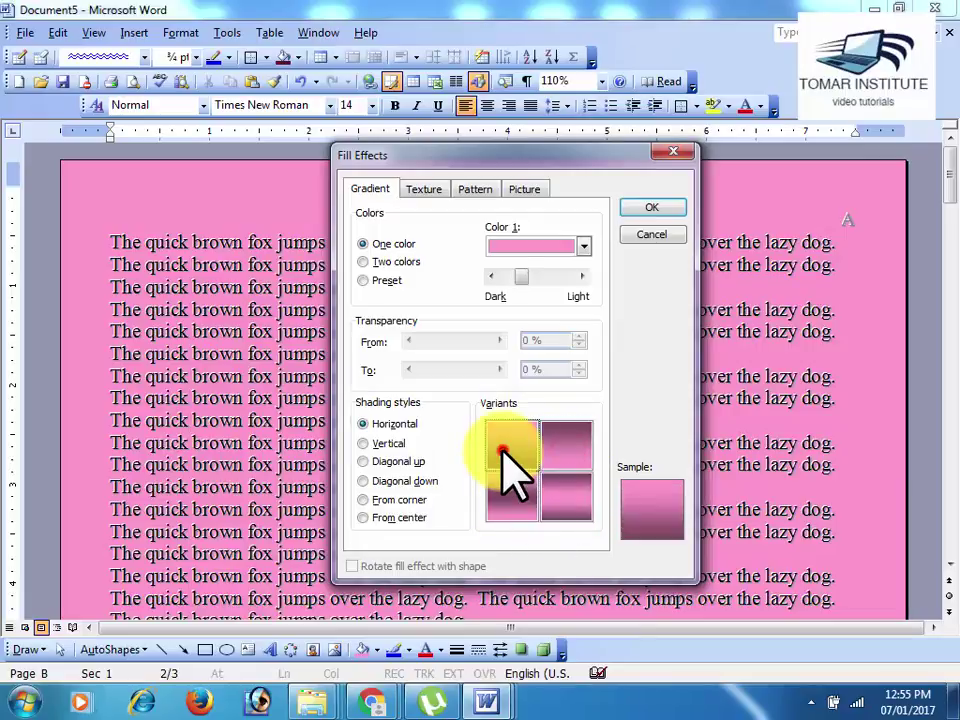
pyautogui.click(638, 208)
pyautogui.scroll(-1, 664, 330)
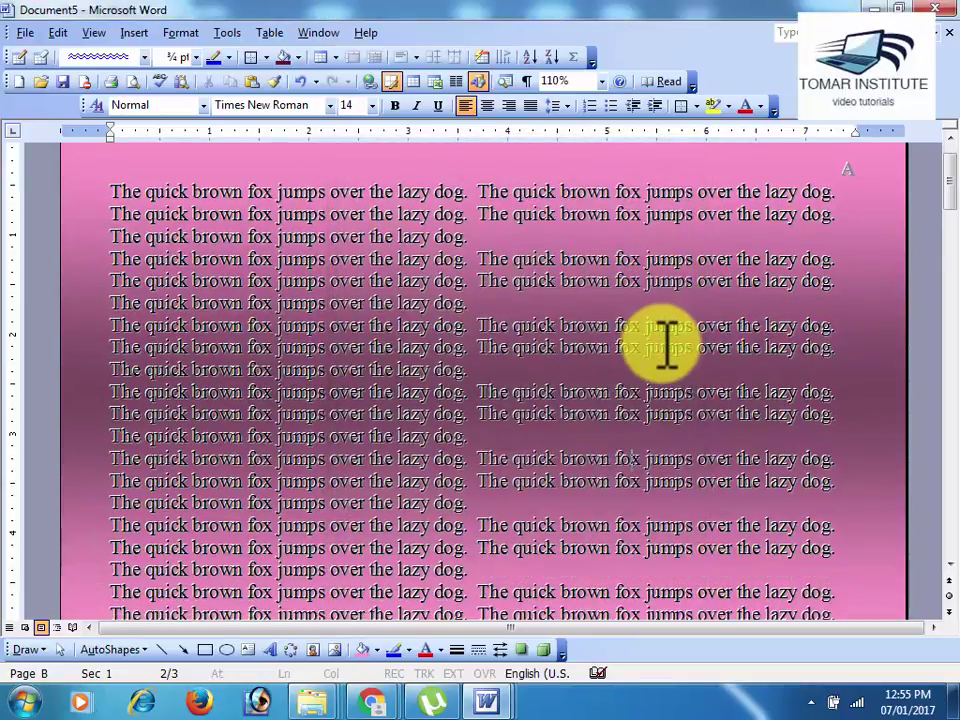
pyautogui.keyDown('ctrl'); pyautogui.scroll(-1, 667, 350); pyautogui.keyUp('ctrl')
pyautogui.keyDown('ctrl'); pyautogui.scroll(-1, 674, 364); pyautogui.keyUp('ctrl')
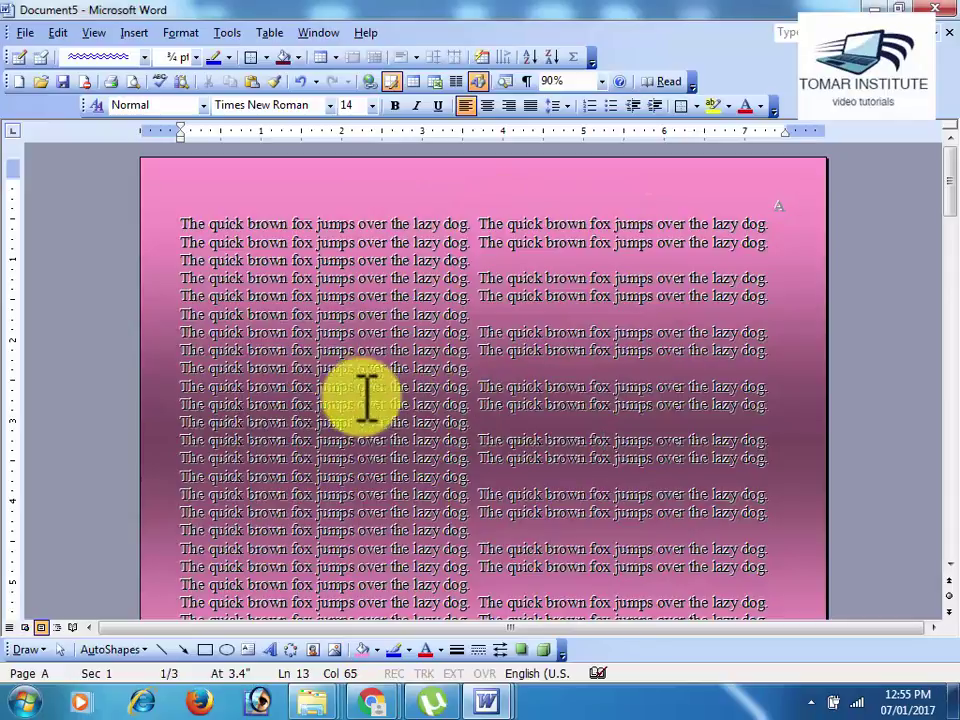
pyautogui.scroll(-5, 627, 460)
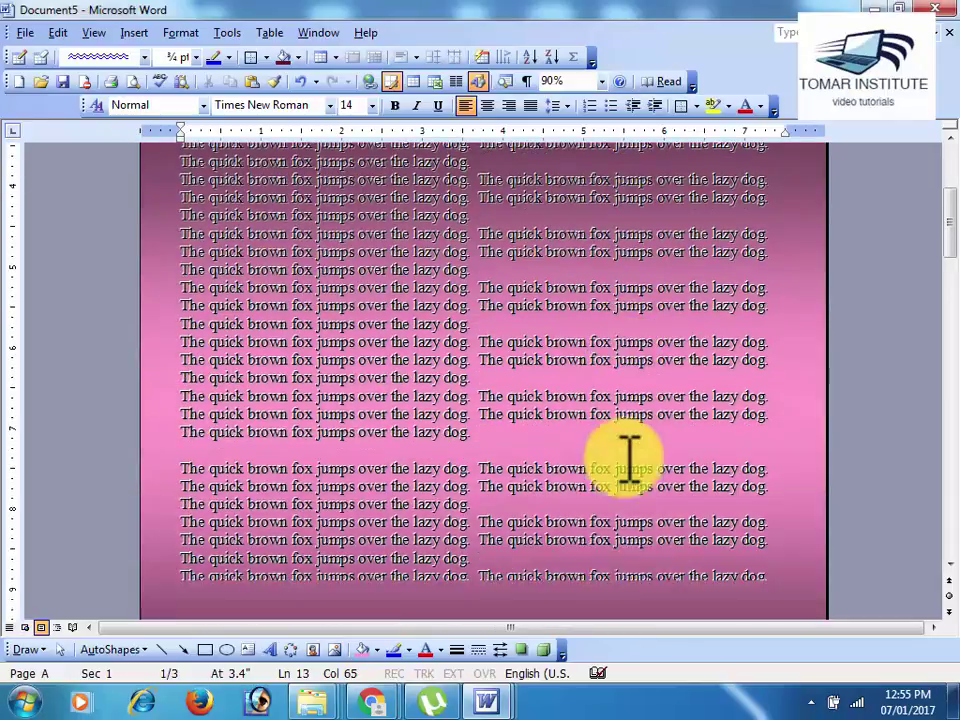
pyautogui.scroll(-2, 620, 460)
pyautogui.scroll(-4, 613, 460)
pyautogui.scroll(-4, 613, 460)
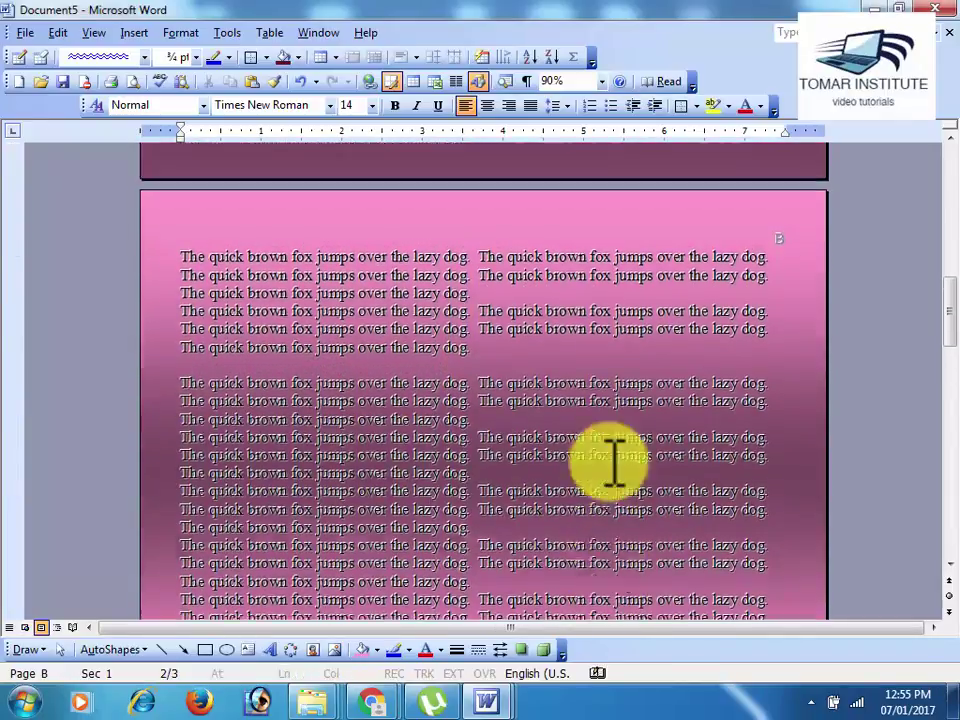
pyautogui.scroll(7, 613, 460)
pyautogui.scroll(6, 613, 460)
pyautogui.scroll(5, 615, 462)
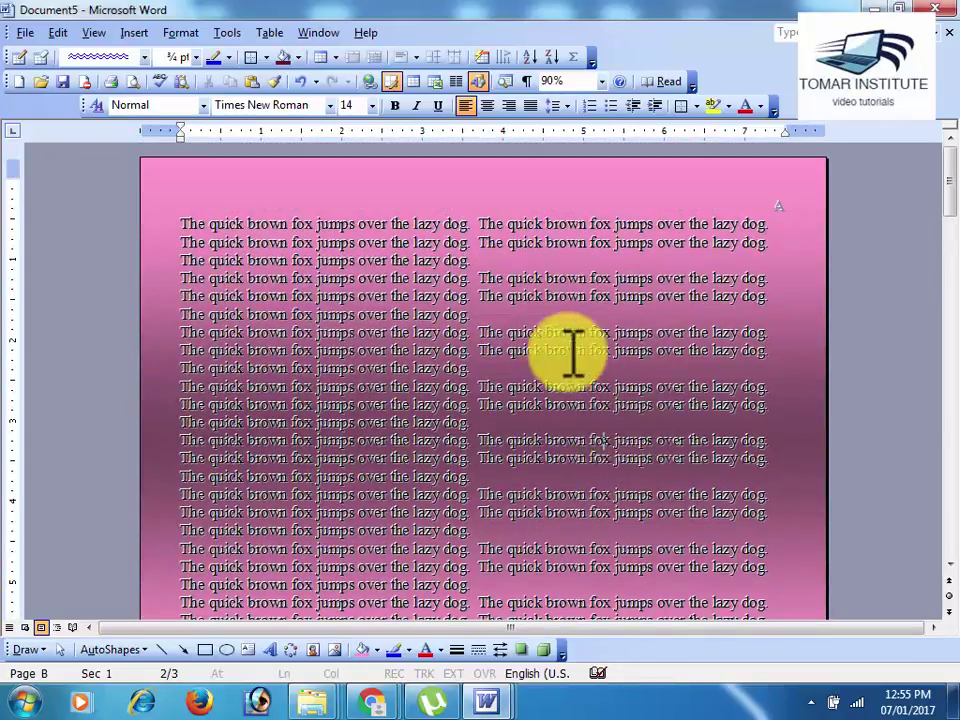
# Reopen Fill Effects and preview the other shading styles before returning to Horizontal.
pyautogui.click(185, 32)
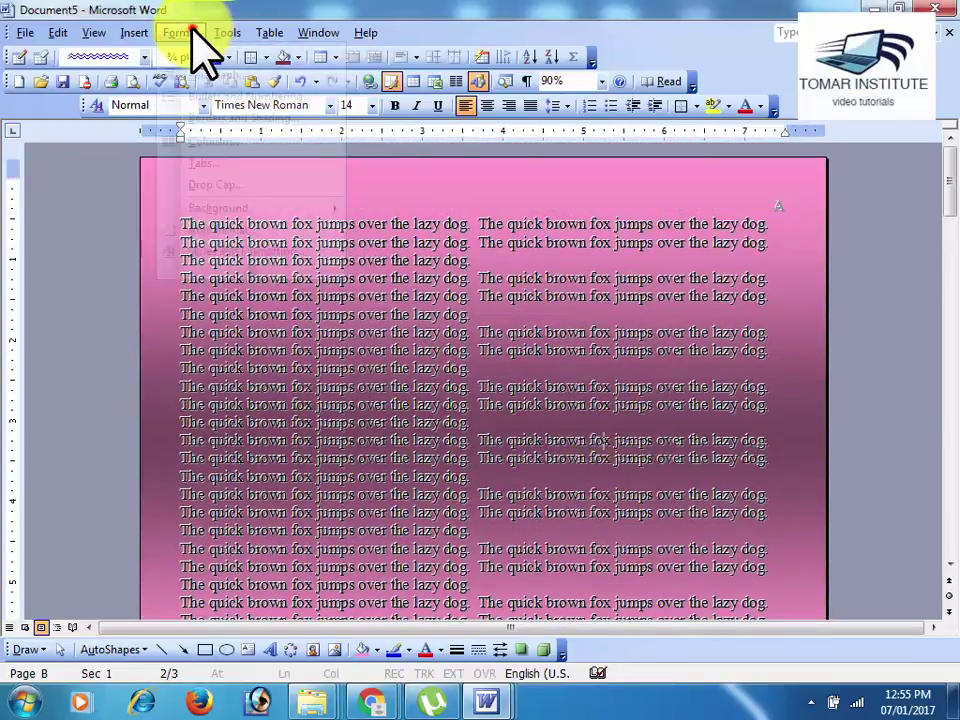
pyautogui.click(236, 208)
pyautogui.click(416, 349)
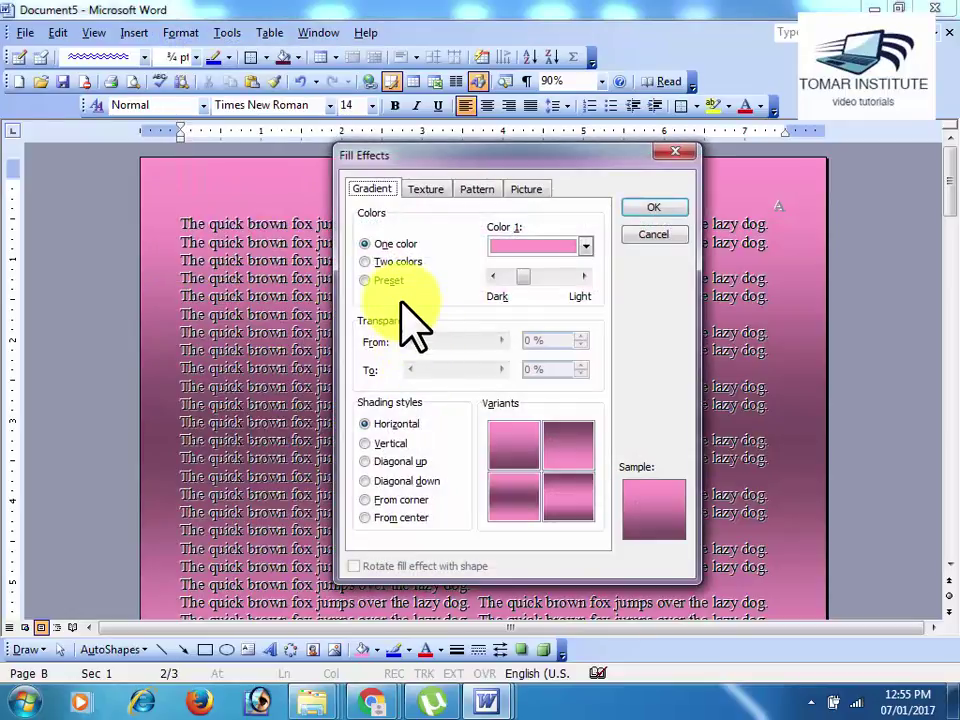
pyautogui.click(392, 444)
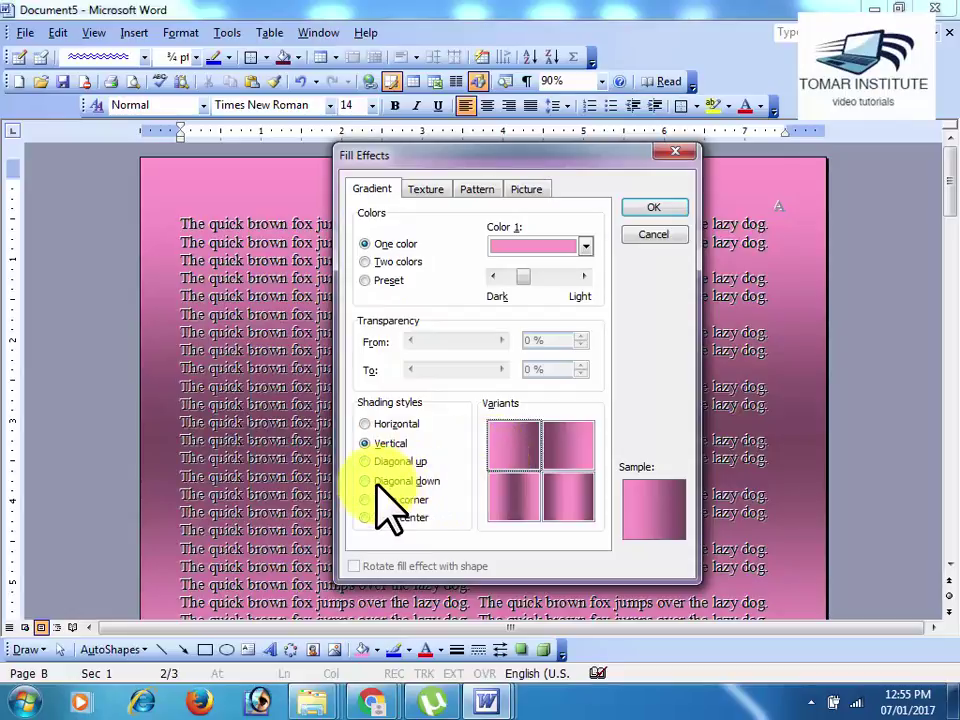
pyautogui.click(372, 461)
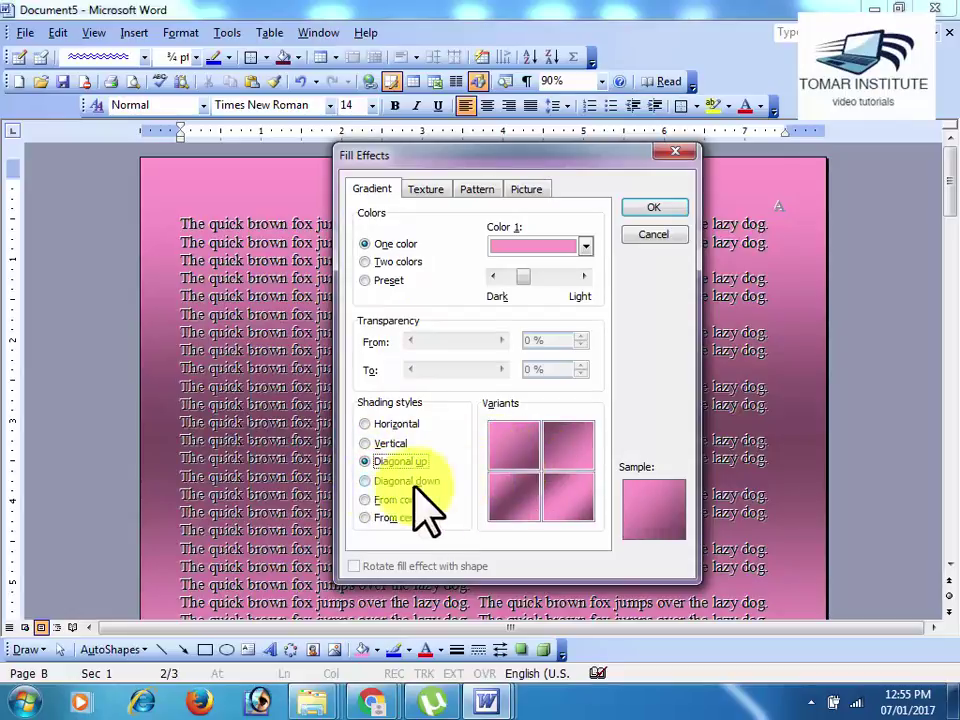
pyautogui.click(365, 482)
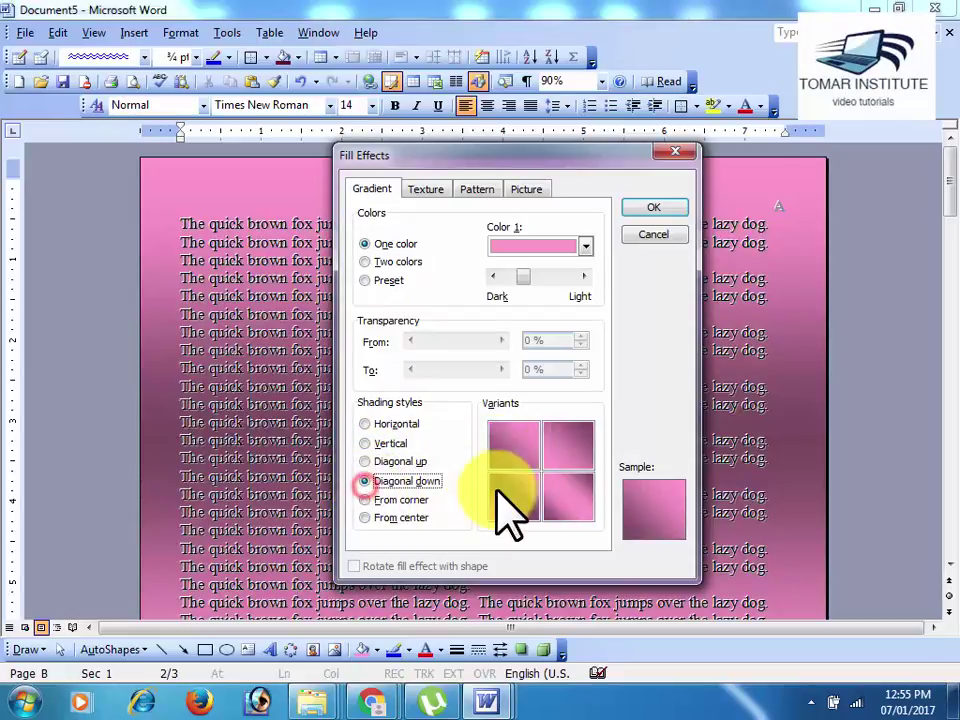
pyautogui.click(366, 500)
pyautogui.click(366, 518)
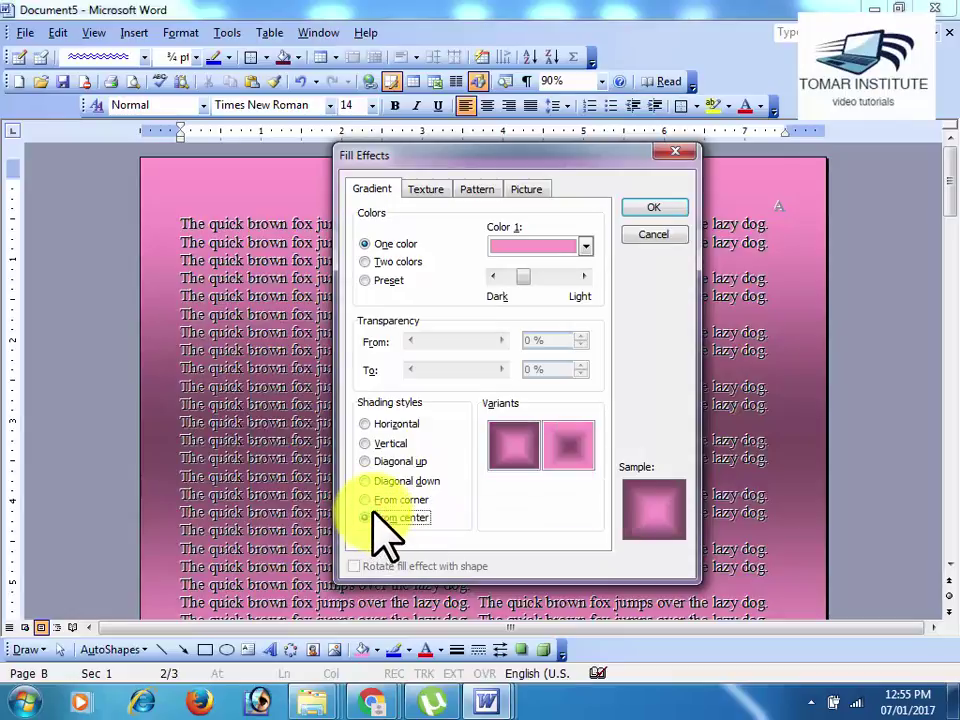
pyautogui.click(368, 424)
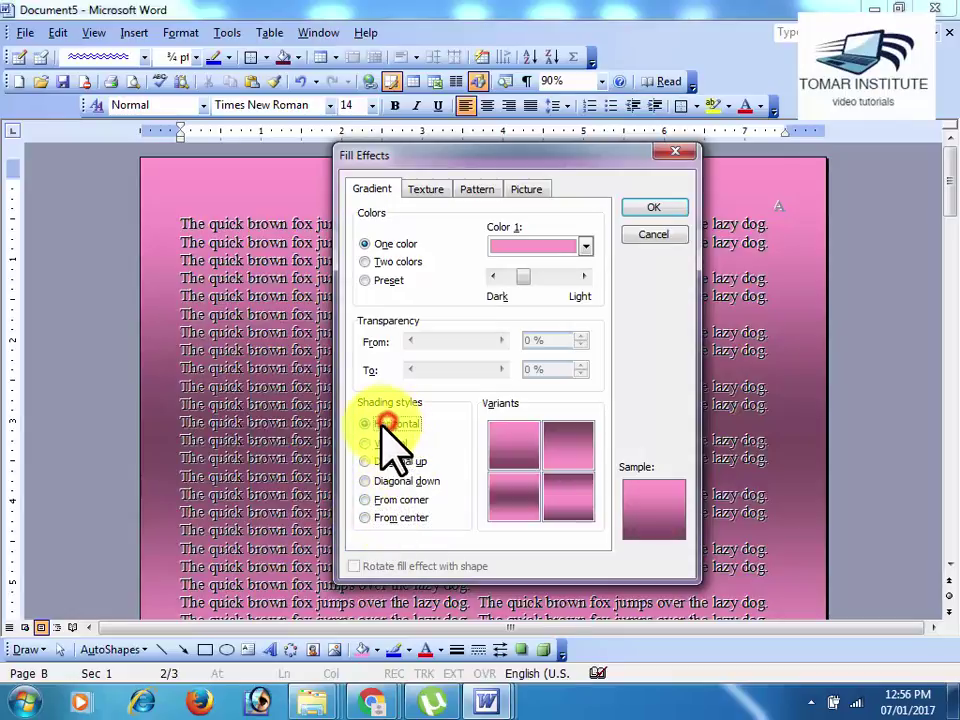
# Apply the horizontal variant that is dark at the top and pink below.
pyautogui.click(561, 452)
pyautogui.click(514, 497)
pyautogui.click(565, 495)
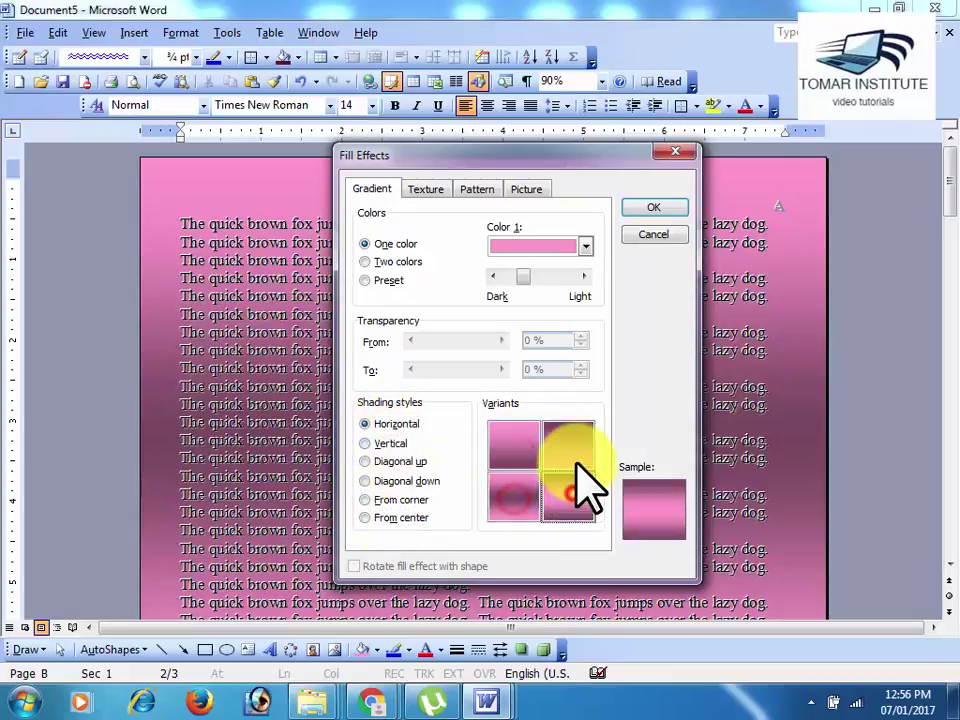
pyautogui.click(576, 463)
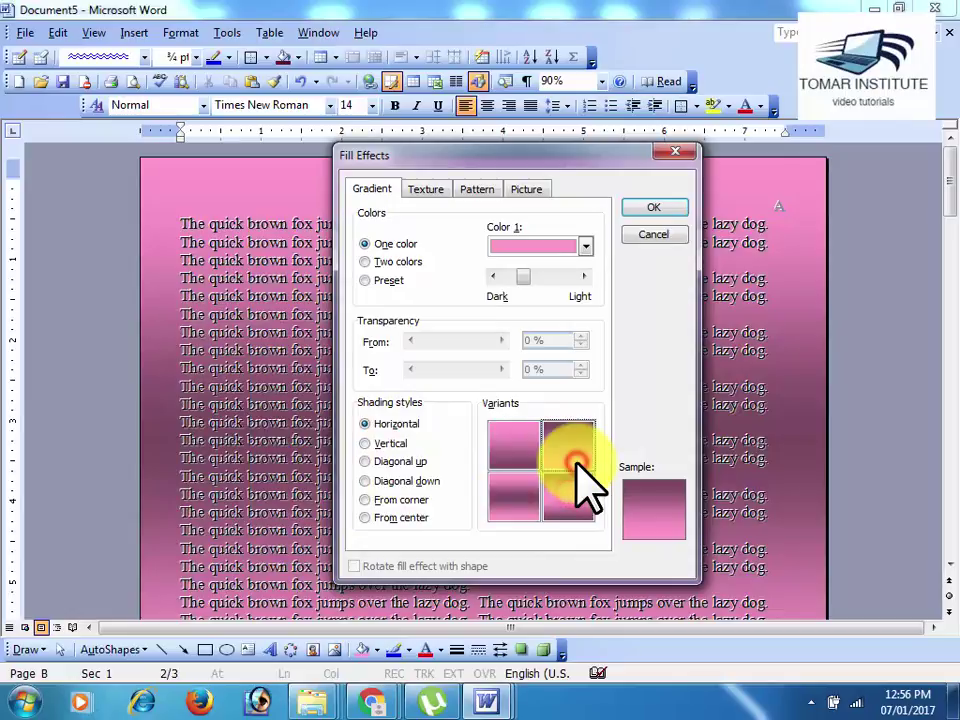
pyautogui.click(653, 207)
pyautogui.scroll(-6, 638, 480)
pyautogui.scroll(-6, 642, 485)
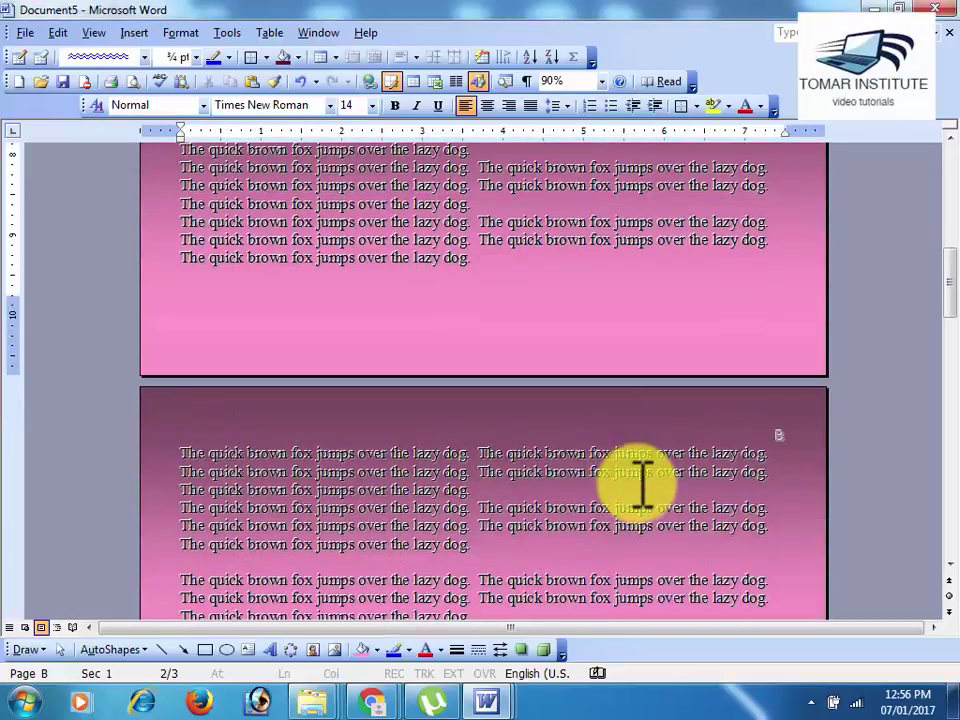
pyautogui.scroll(-4, 640, 485)
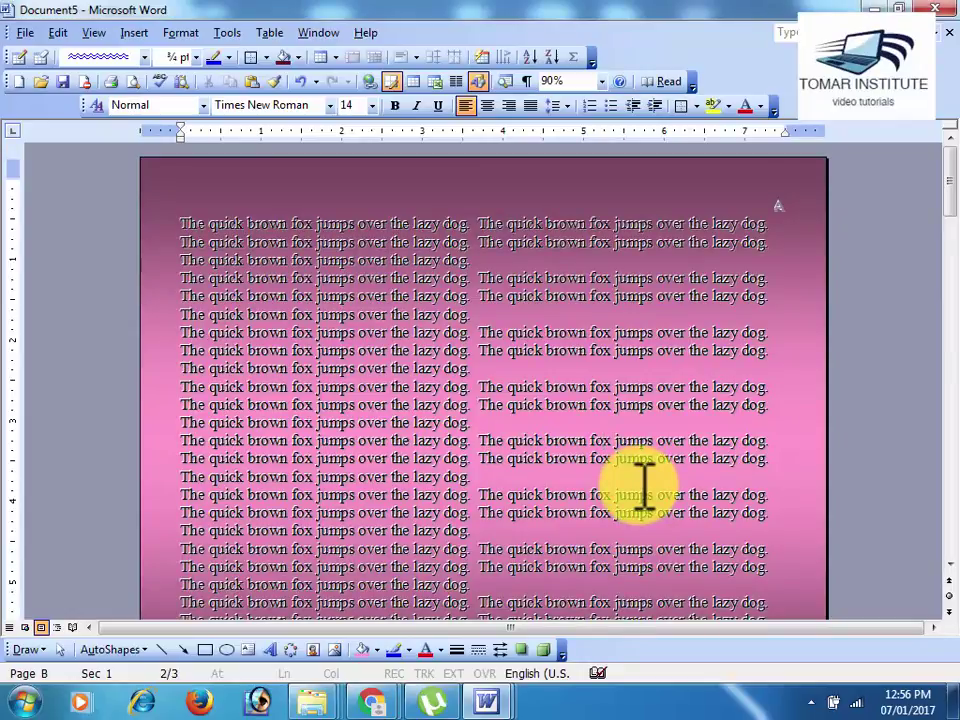
pyautogui.click(185, 32)
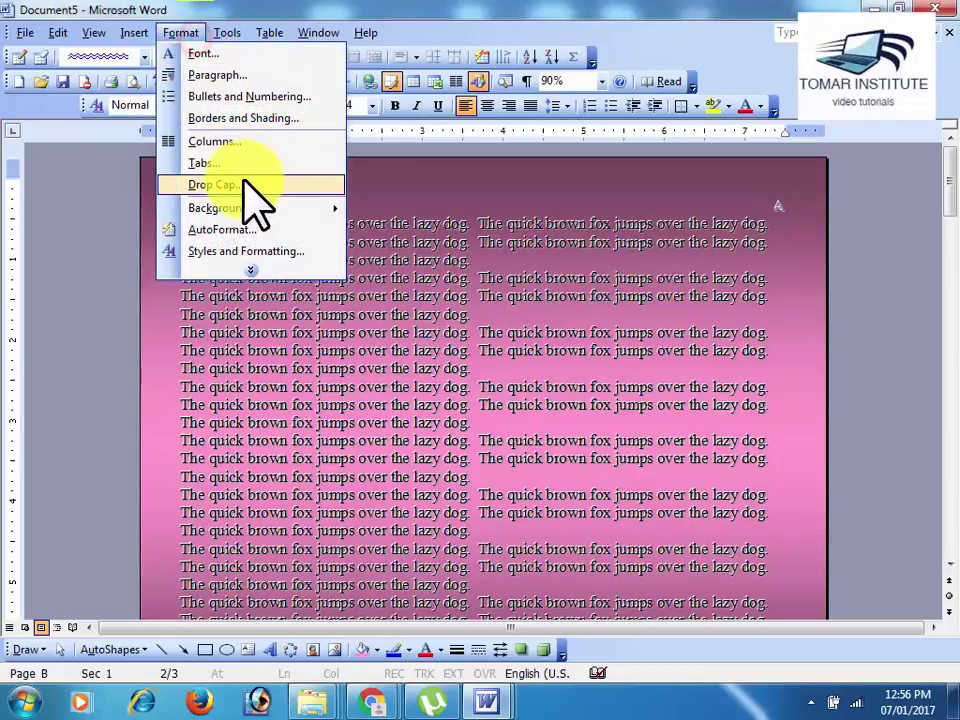
# Darken the pink gradient toward Dark and apply Vertical shading, first variant.
pyautogui.moveTo(252, 207)
pyautogui.click(450, 341)
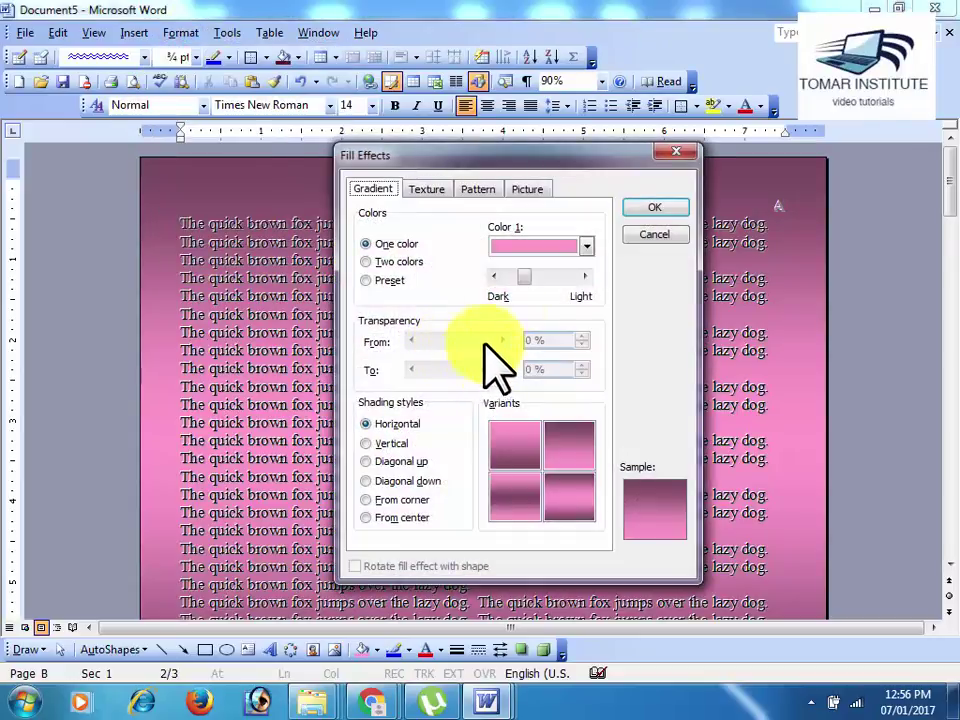
pyautogui.moveTo(515, 273)
pyautogui.mouseDown()
pyautogui.moveTo(542, 276)
pyautogui.moveTo(509, 277)
pyautogui.mouseUp()
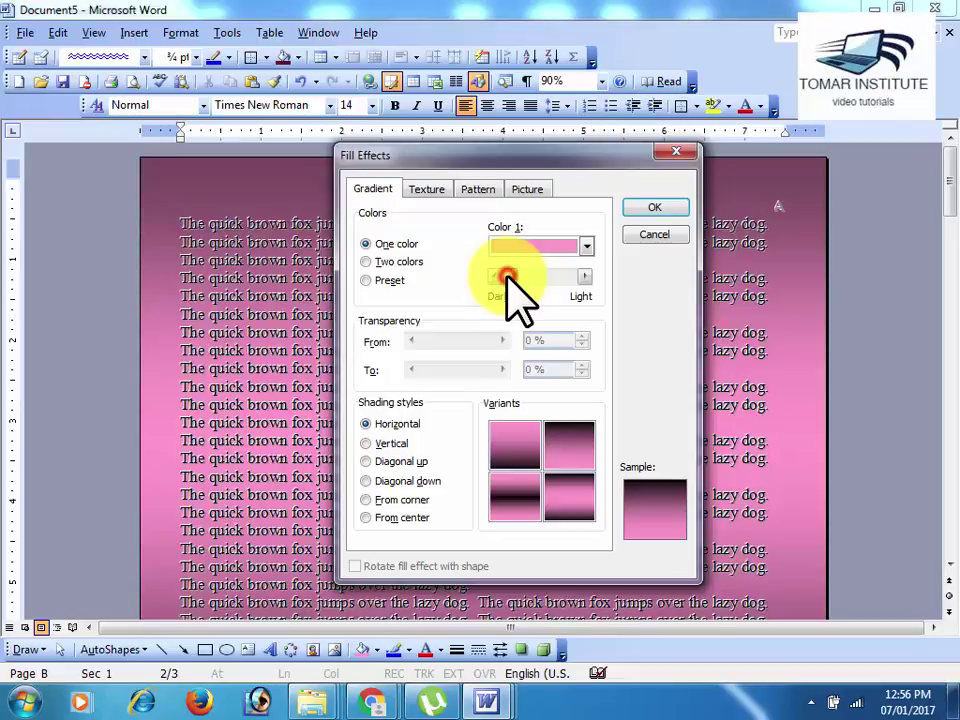
pyautogui.click(366, 443)
pyautogui.click(526, 441)
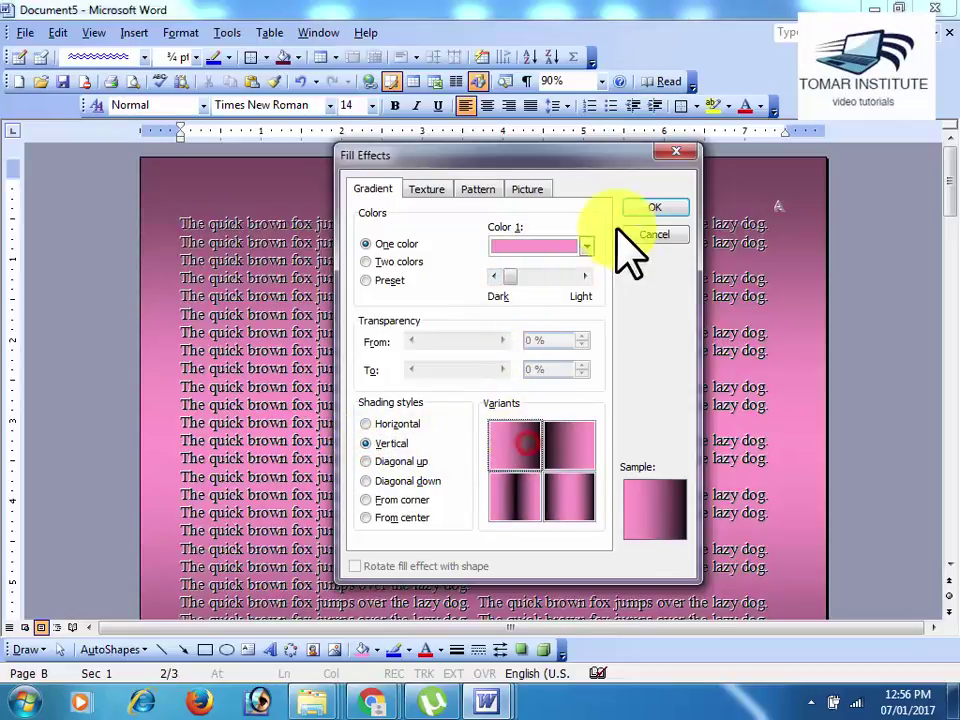
pyautogui.click(652, 208)
pyautogui.scroll(-2, 720, 450)
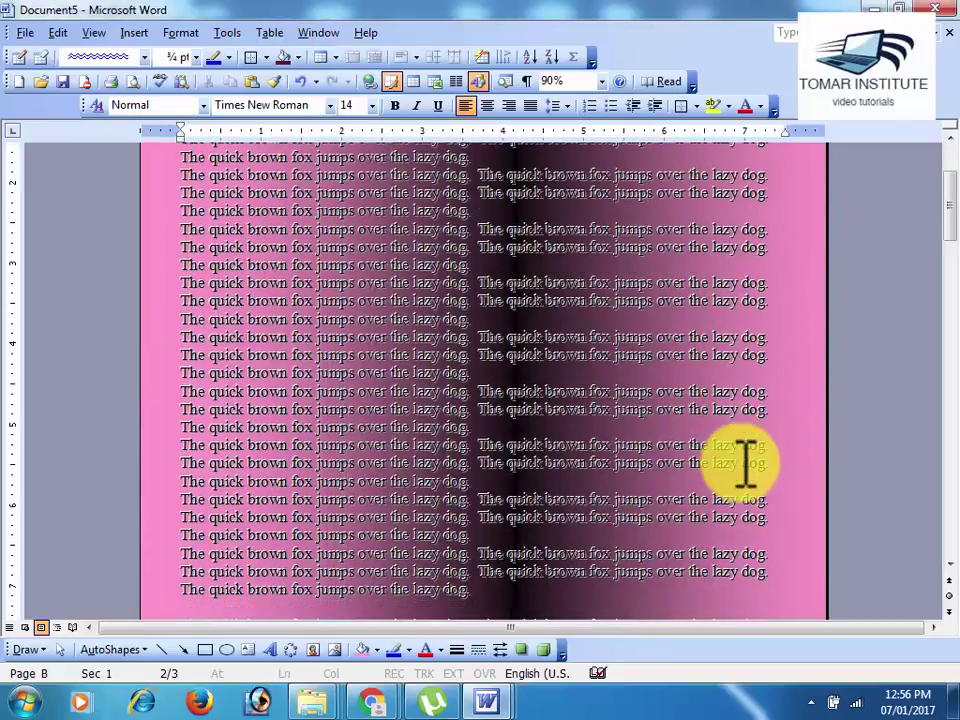
# Switch the gradient to Two colors with Color 1 yellow and Color 2 red.
pyautogui.click(181, 33)
pyautogui.click(257, 210)
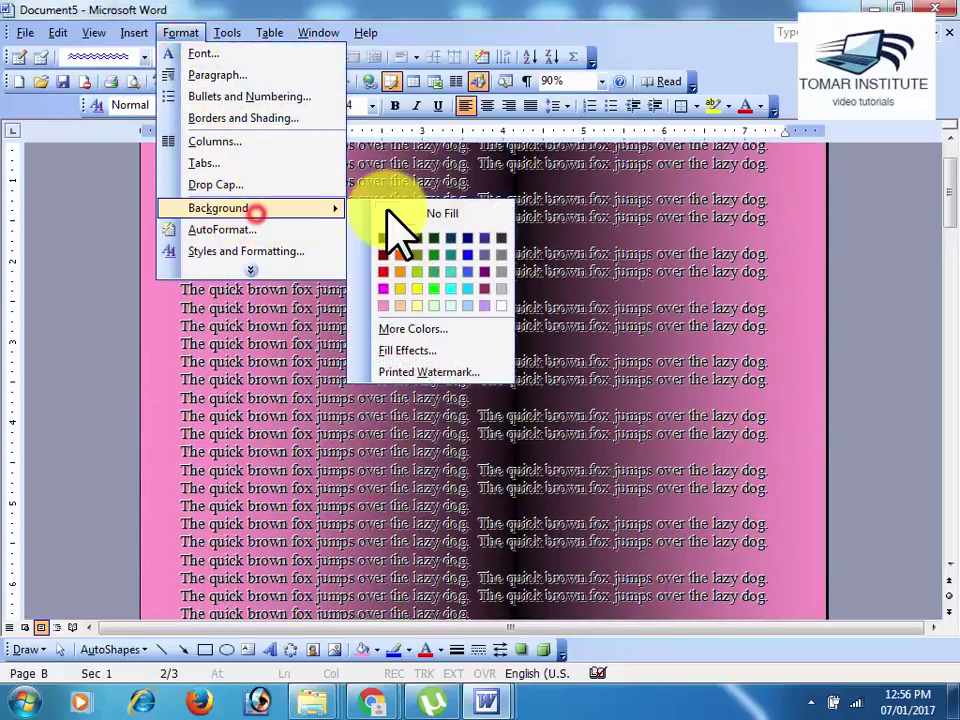
pyautogui.click(407, 350)
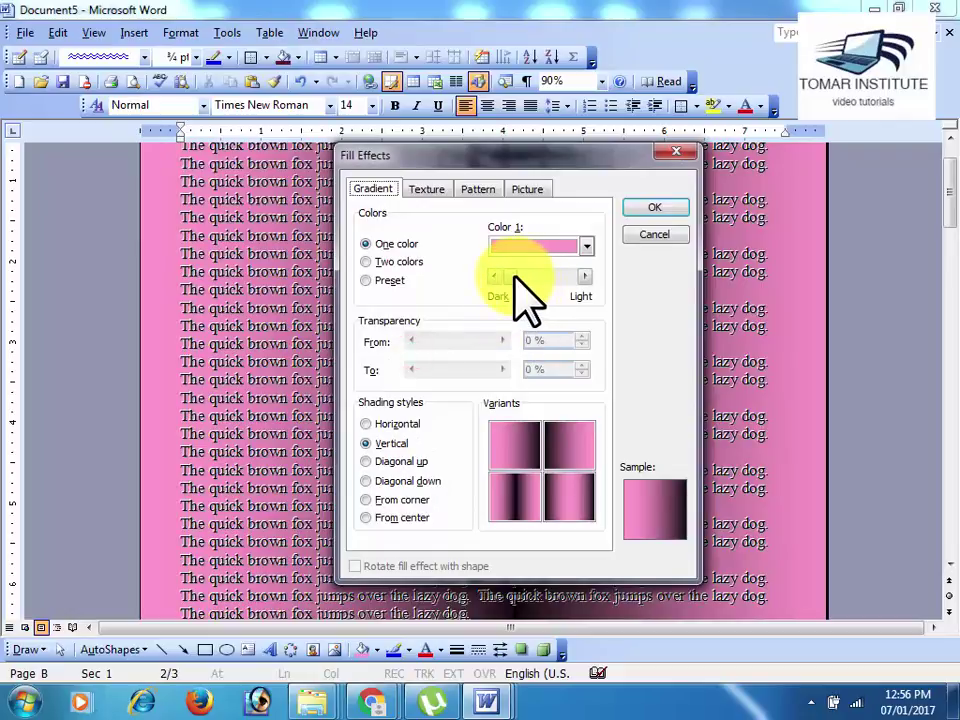
pyautogui.moveTo(513, 279); pyautogui.dragTo(563, 279)
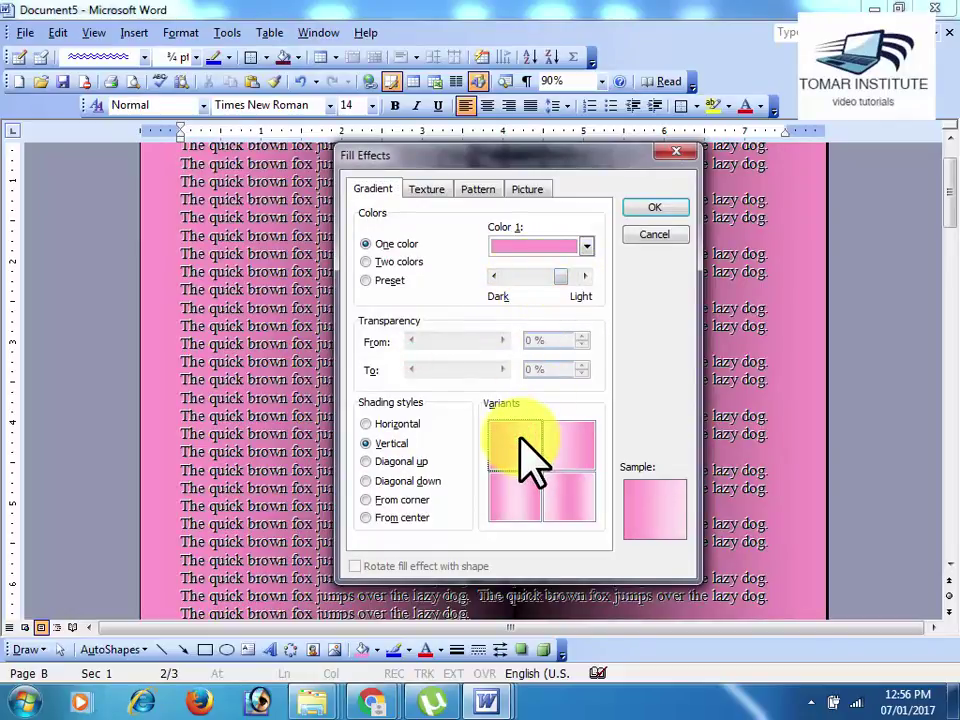
pyautogui.click(375, 262)
pyautogui.click(587, 246)
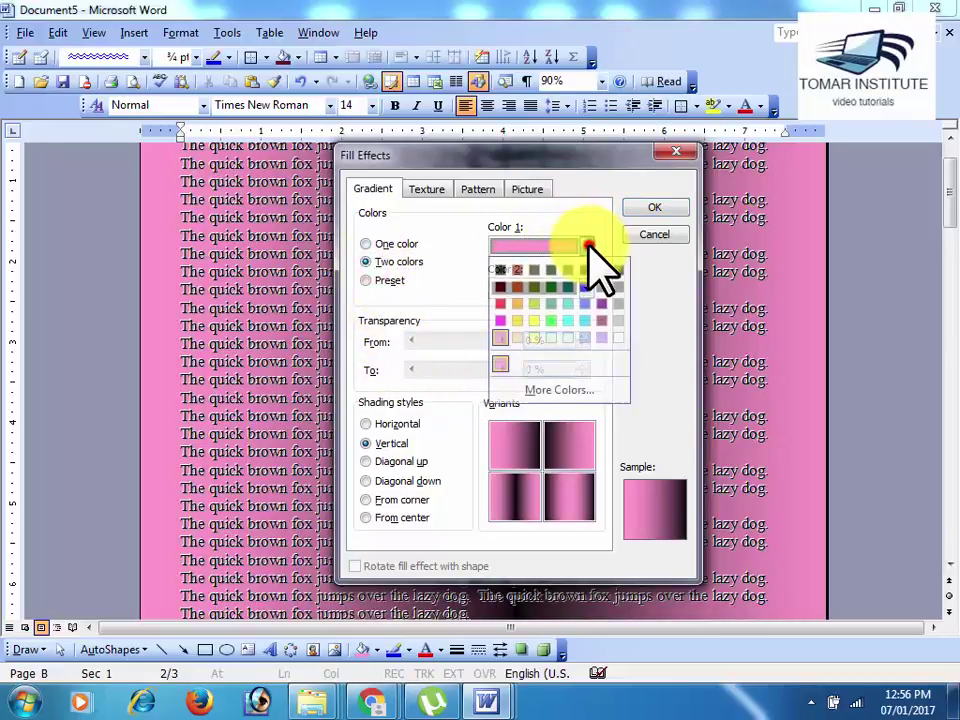
pyautogui.click(538, 318)
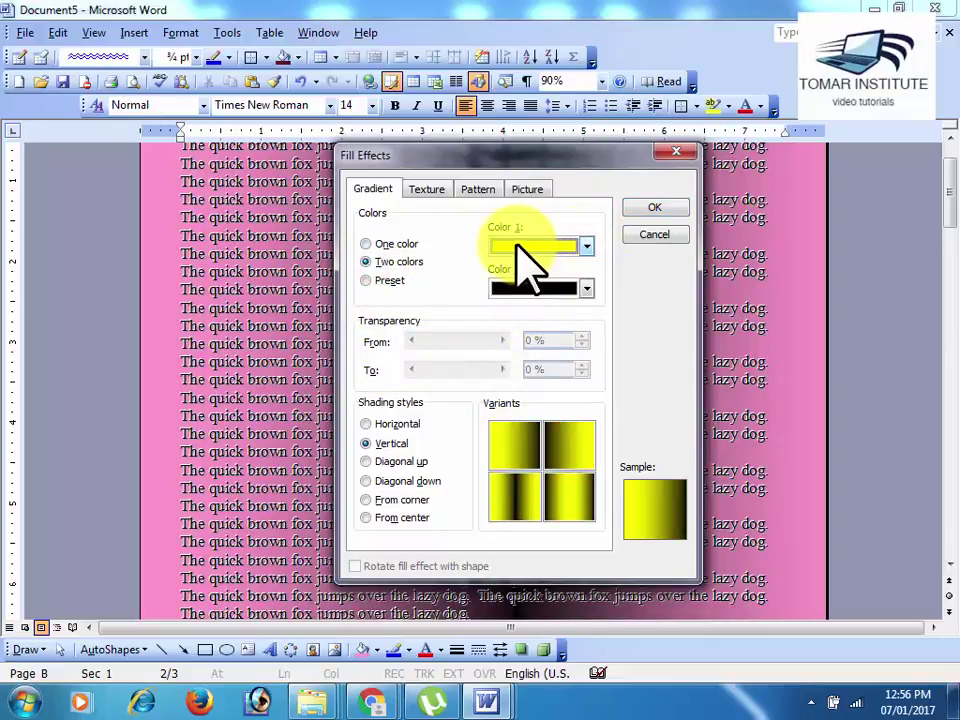
pyautogui.click(586, 289)
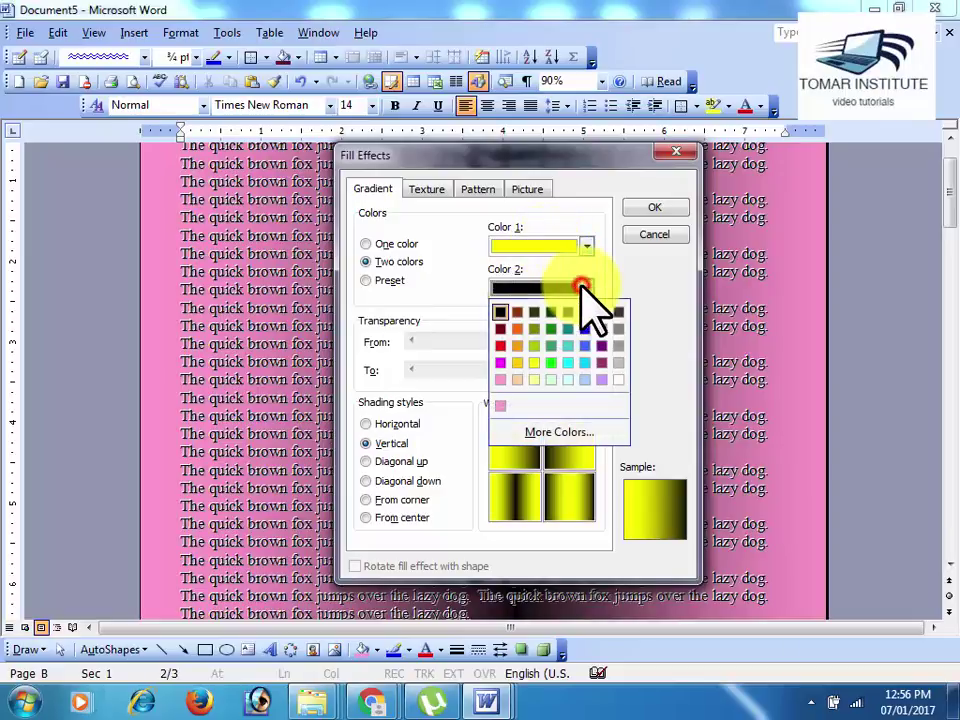
pyautogui.click(500, 344)
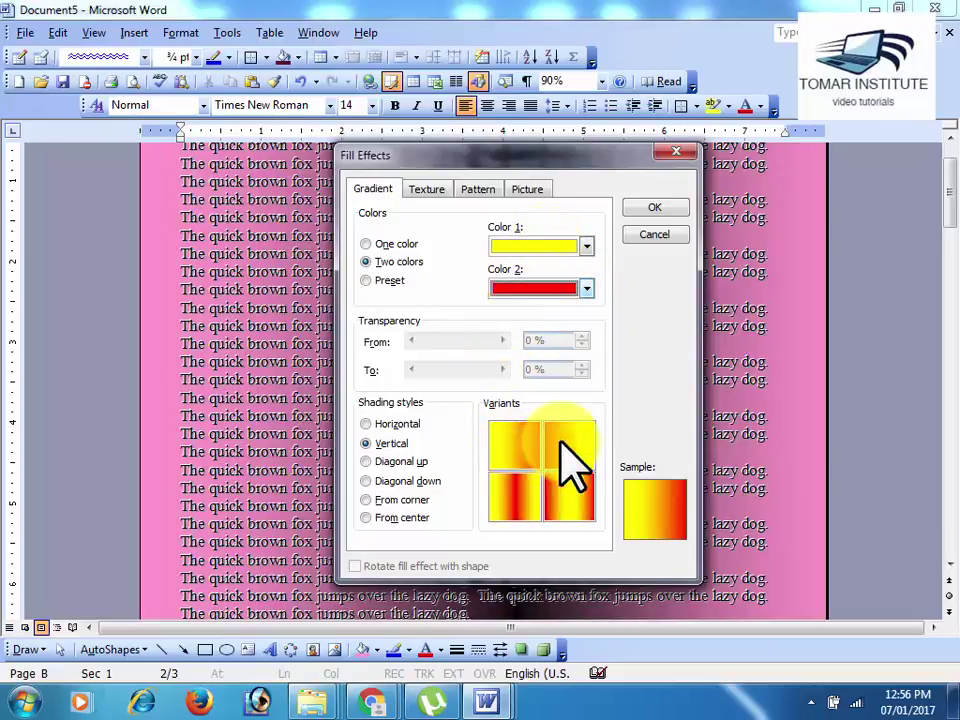
# Shade the yellow-red gradient From center with the red-centre variant and apply it.
pyautogui.click(512, 446)
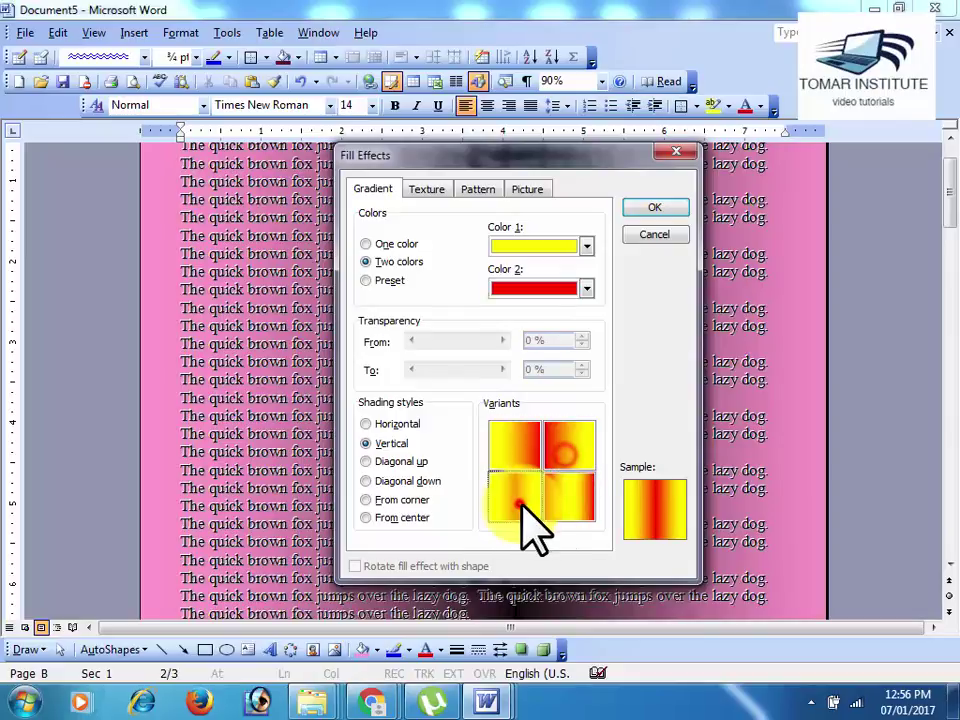
pyautogui.click(368, 461)
pyautogui.click(368, 481)
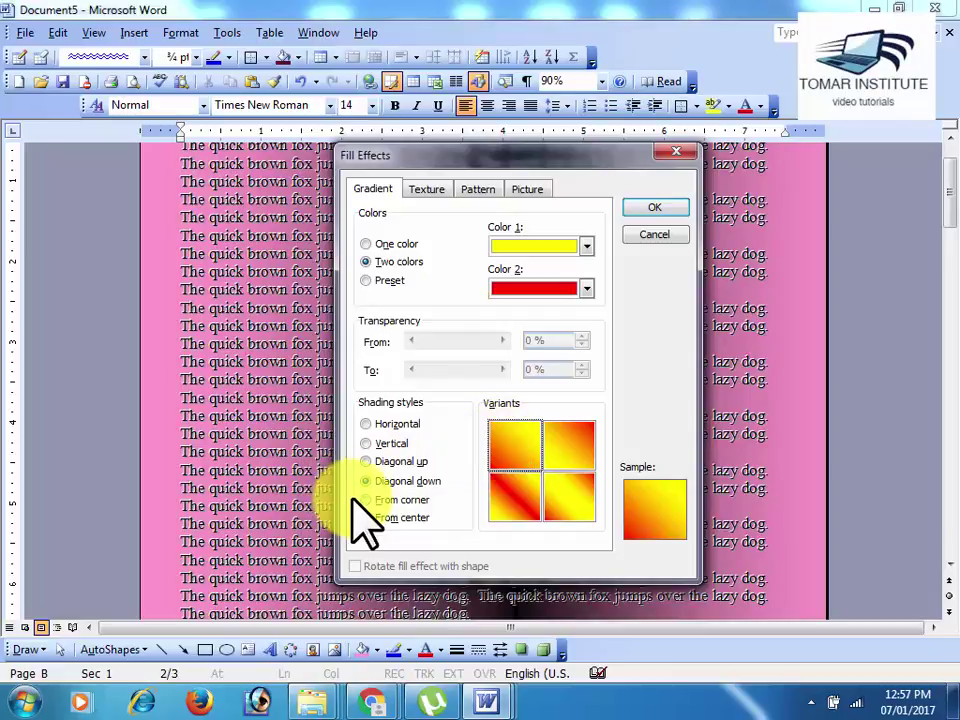
pyautogui.click(366, 499)
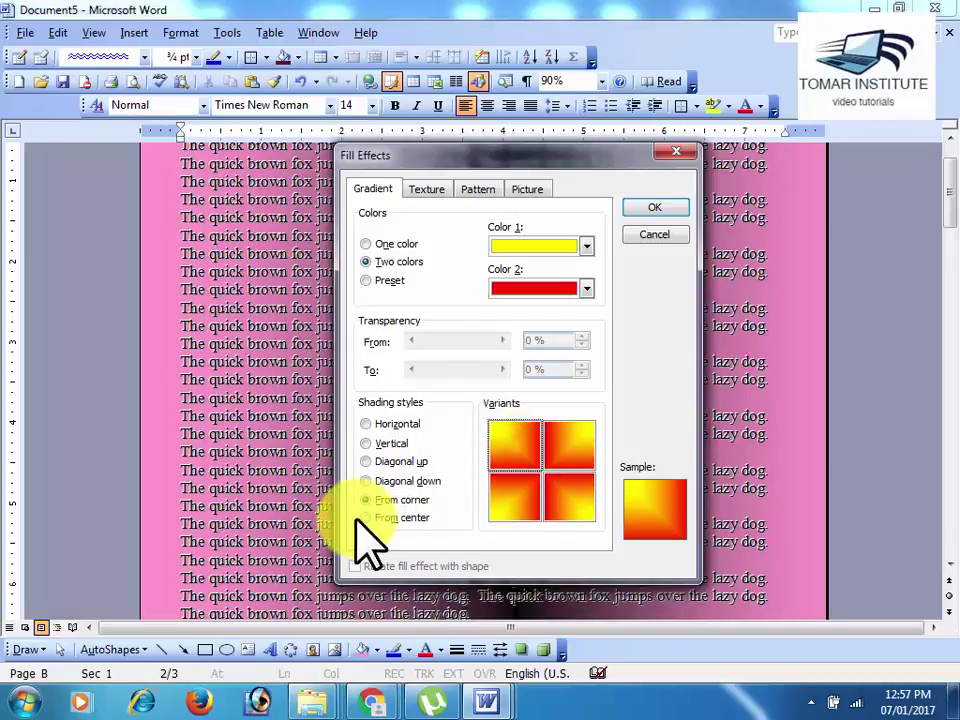
pyautogui.click(368, 517)
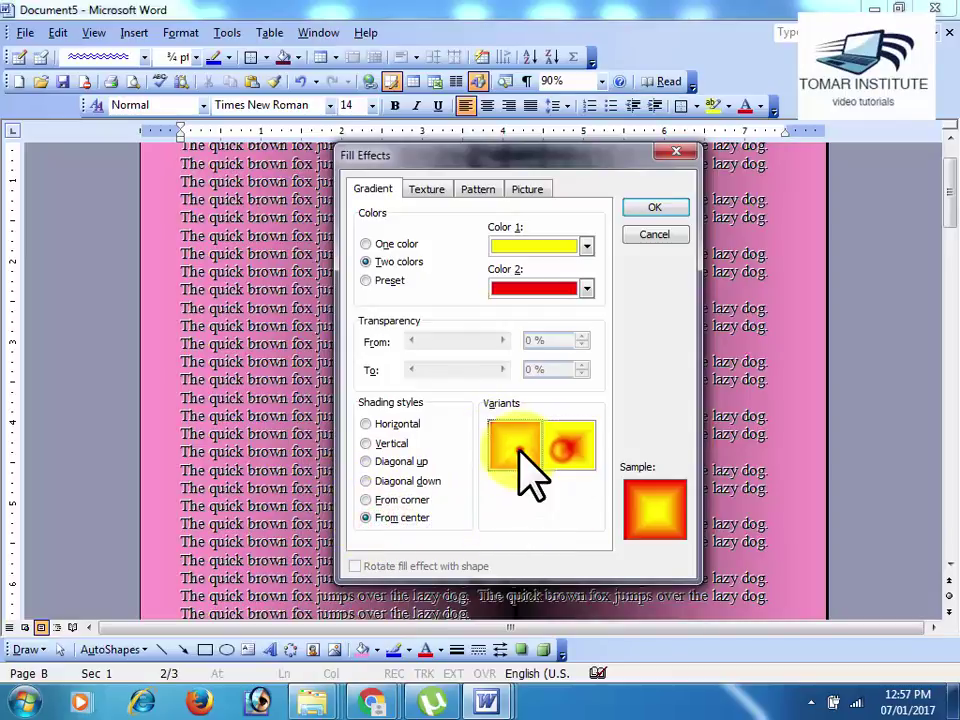
pyautogui.click(568, 450)
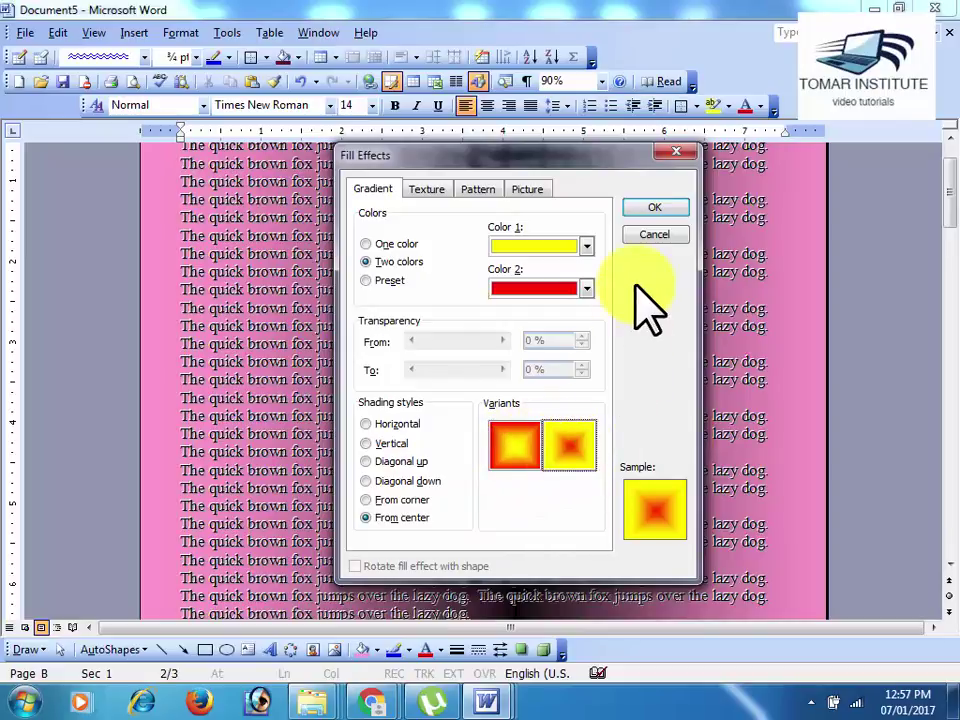
pyautogui.click(645, 207)
pyautogui.scroll(2, 628, 556)
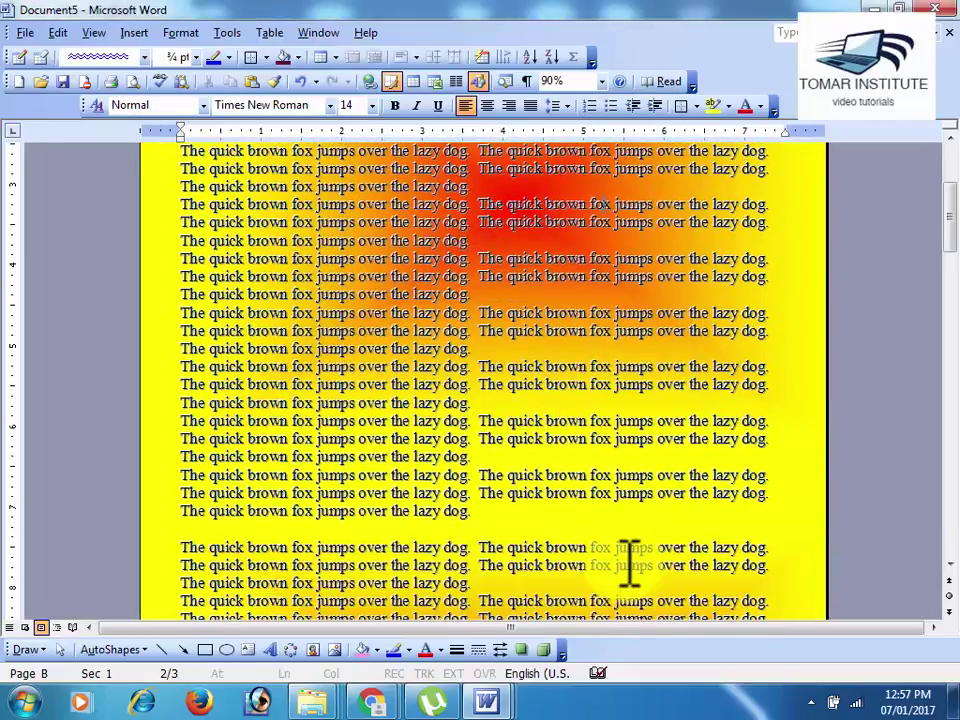
pyautogui.scroll(1, 628, 556)
pyautogui.scroll(1, 628, 556)
pyautogui.scroll(1, 630, 560)
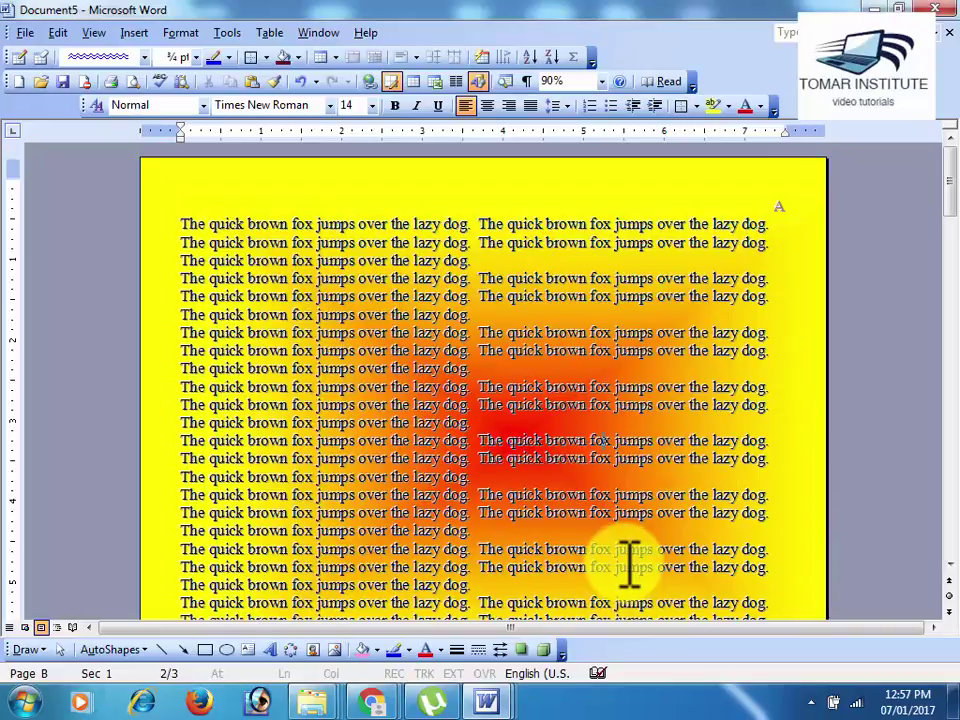
# Select the Horizon preset gradient after trying Late Sunset, Nightfall and Daybreak.
pyautogui.click(184, 33)
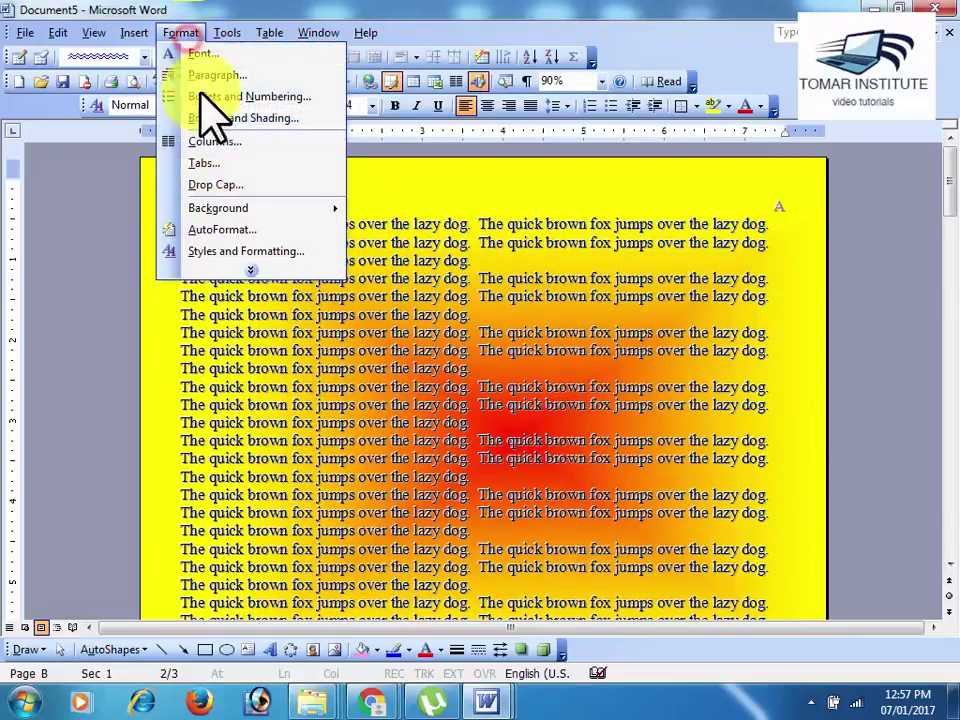
pyautogui.moveTo(302, 212)
pyautogui.click(420, 345)
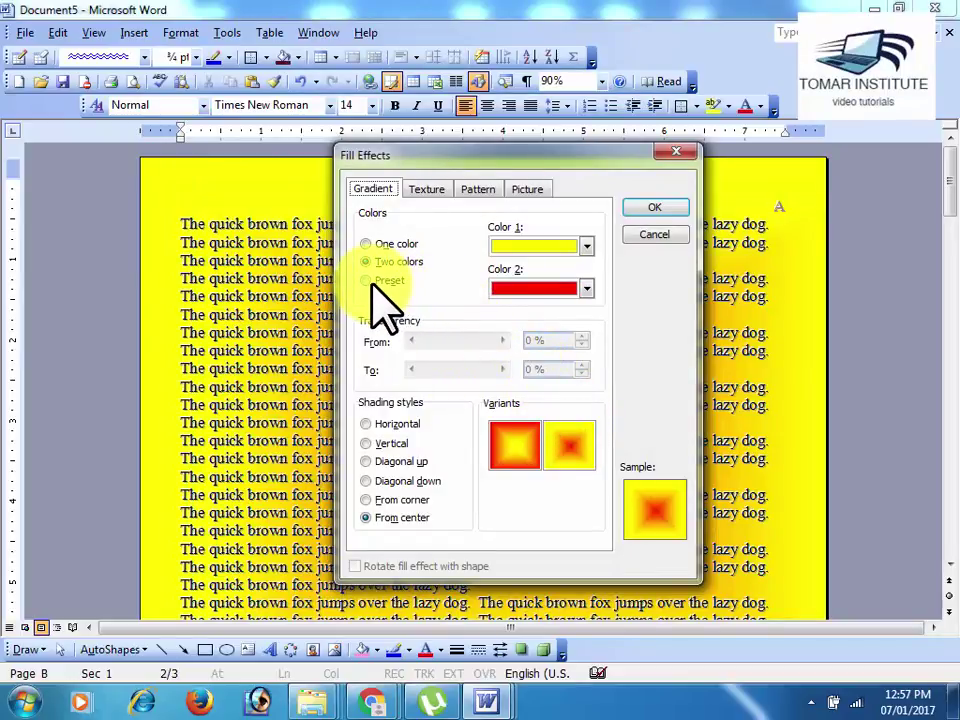
pyautogui.click(367, 281)
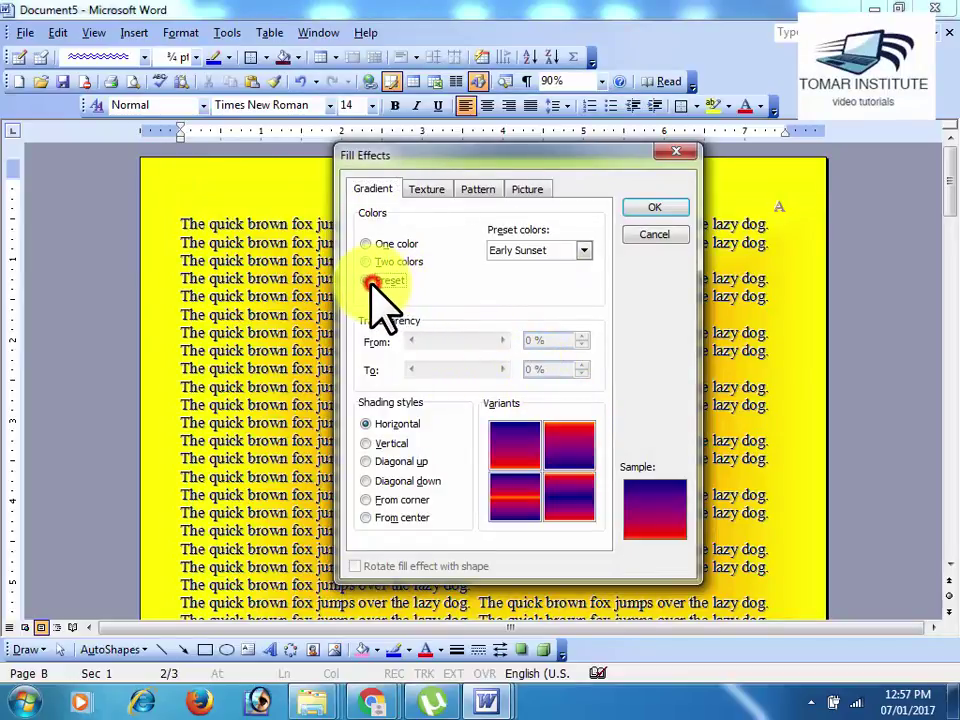
pyautogui.click(588, 249)
pyautogui.click(563, 279)
pyautogui.click(583, 250)
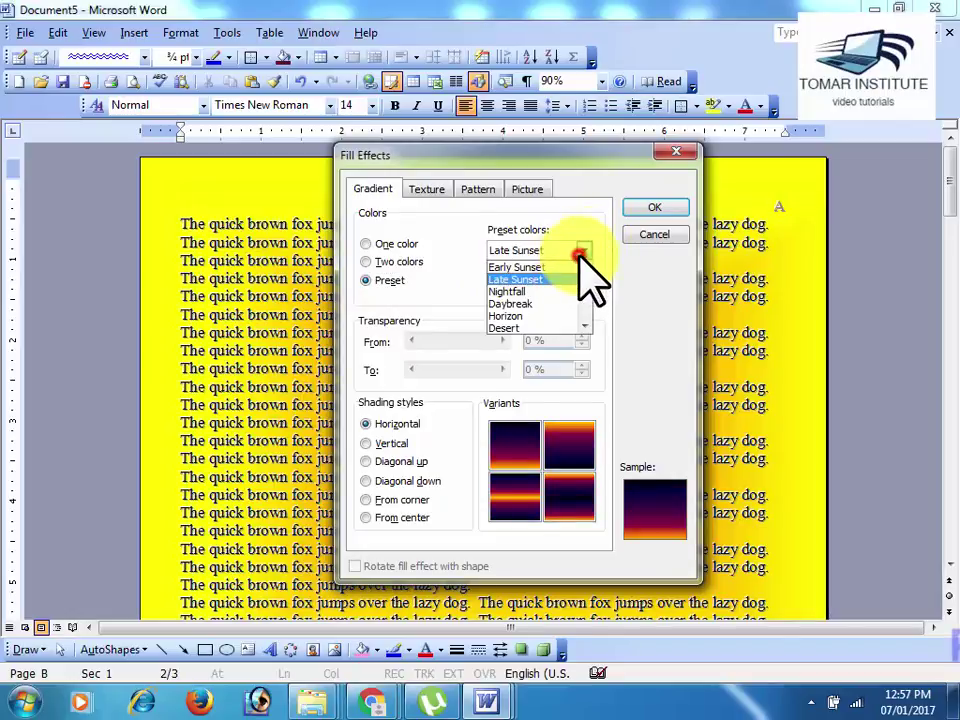
pyautogui.click(553, 291)
pyautogui.click(583, 250)
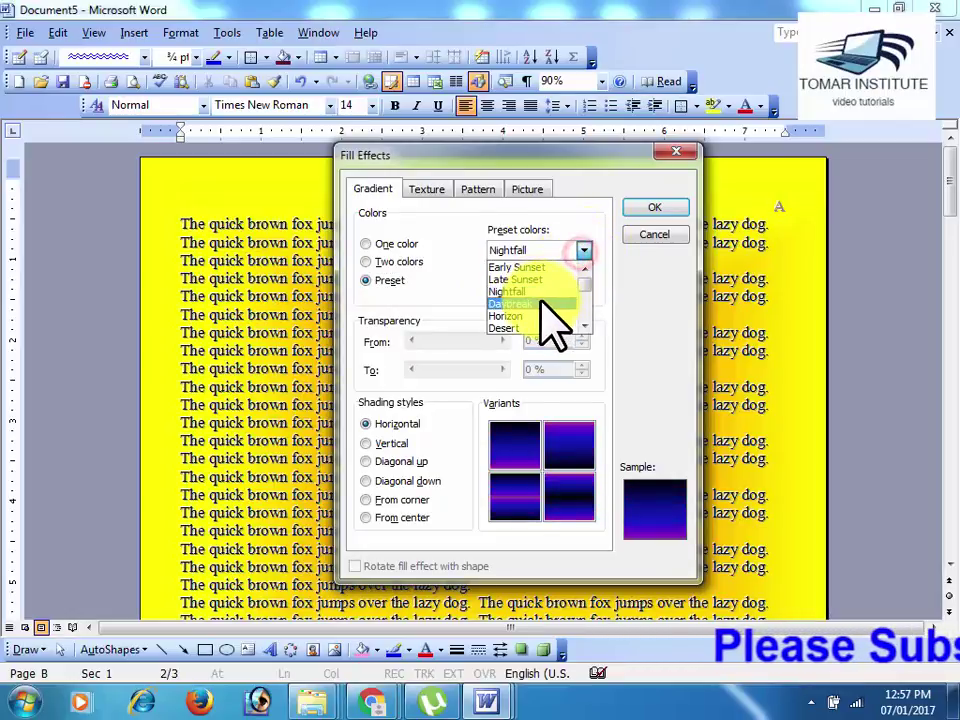
pyautogui.click(540, 303)
pyautogui.click(583, 250)
pyautogui.click(529, 314)
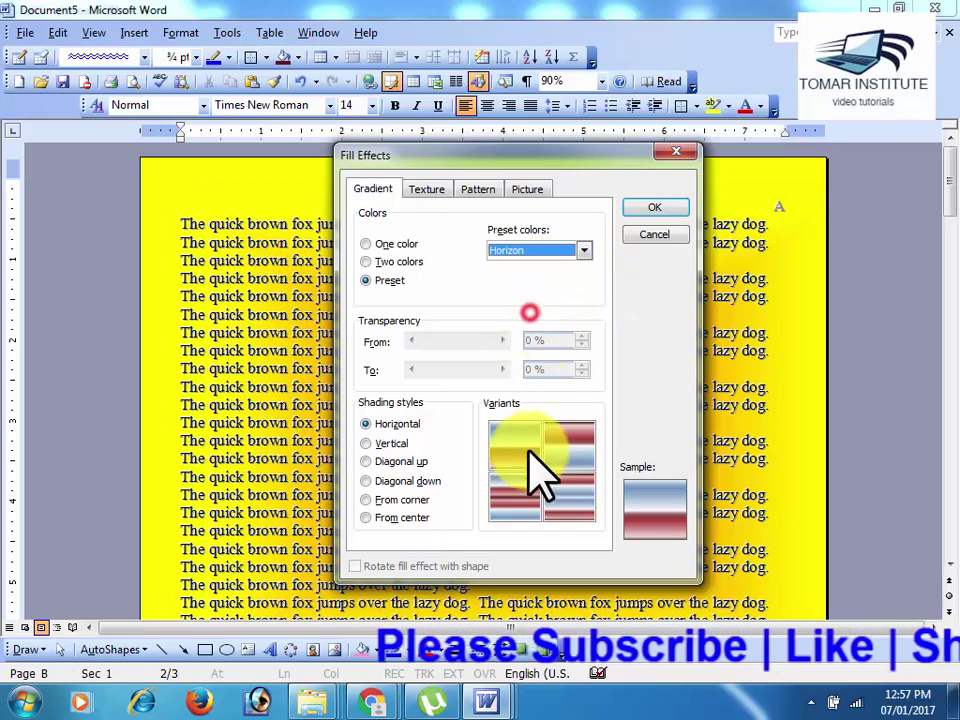
# Apply Horizon with From corner shading, first variant, as the page background.
pyautogui.click(527, 461)
pyautogui.click(571, 459)
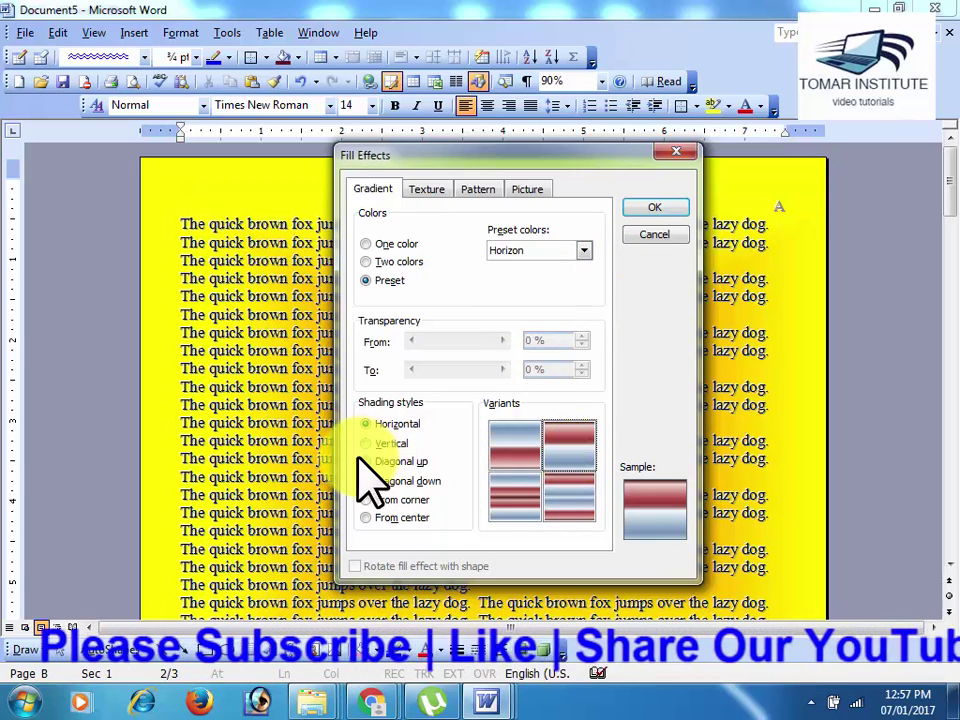
pyautogui.click(388, 443)
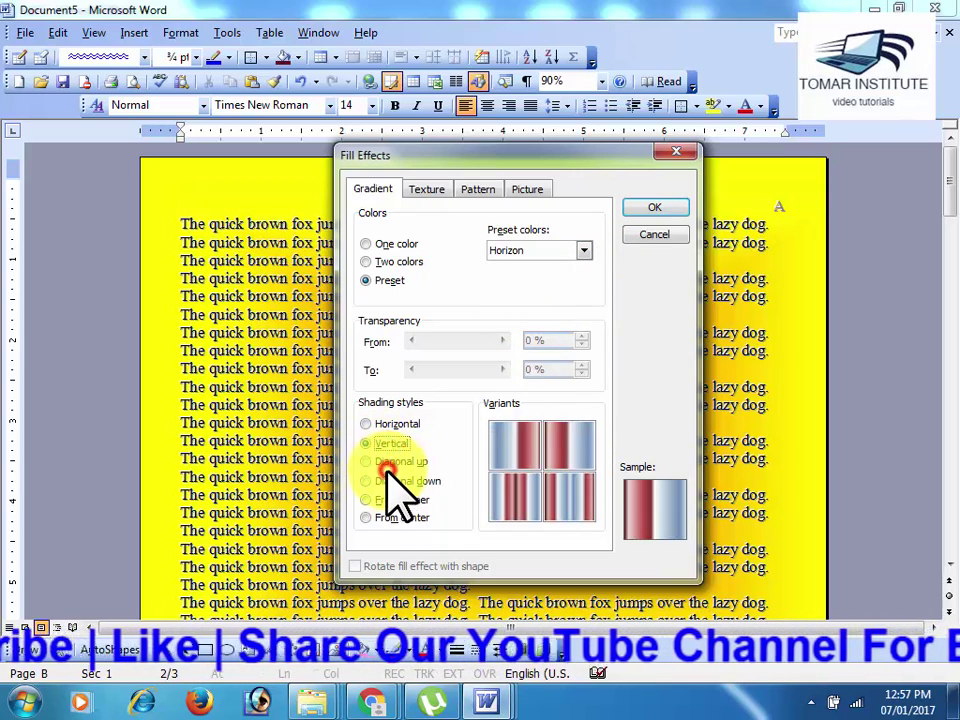
pyautogui.click(388, 461)
pyautogui.click(389, 481)
pyautogui.click(389, 499)
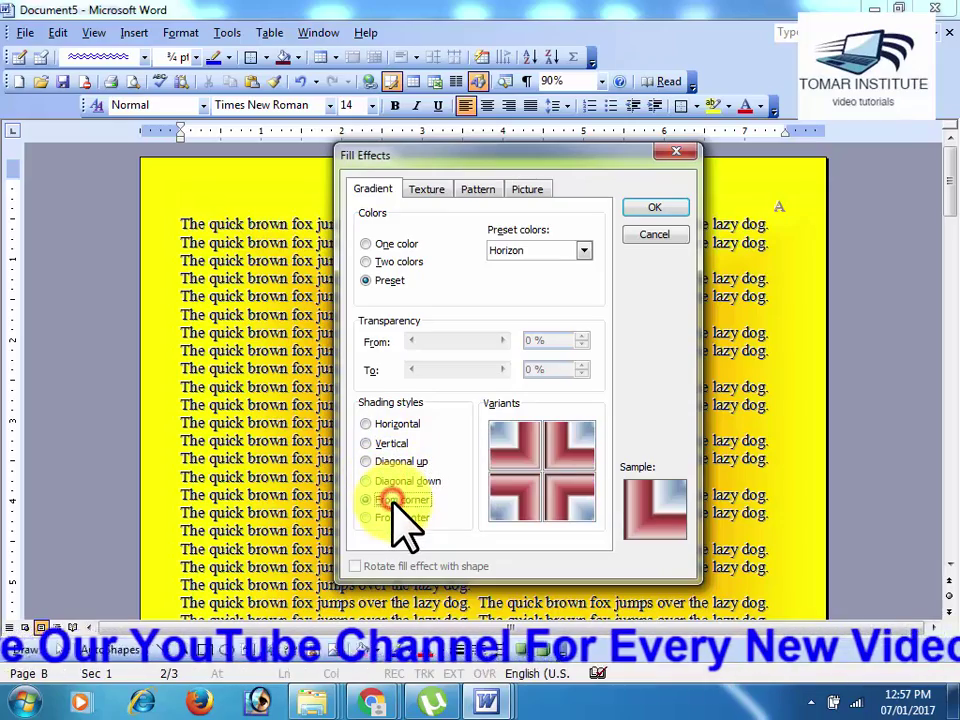
pyautogui.click(526, 460)
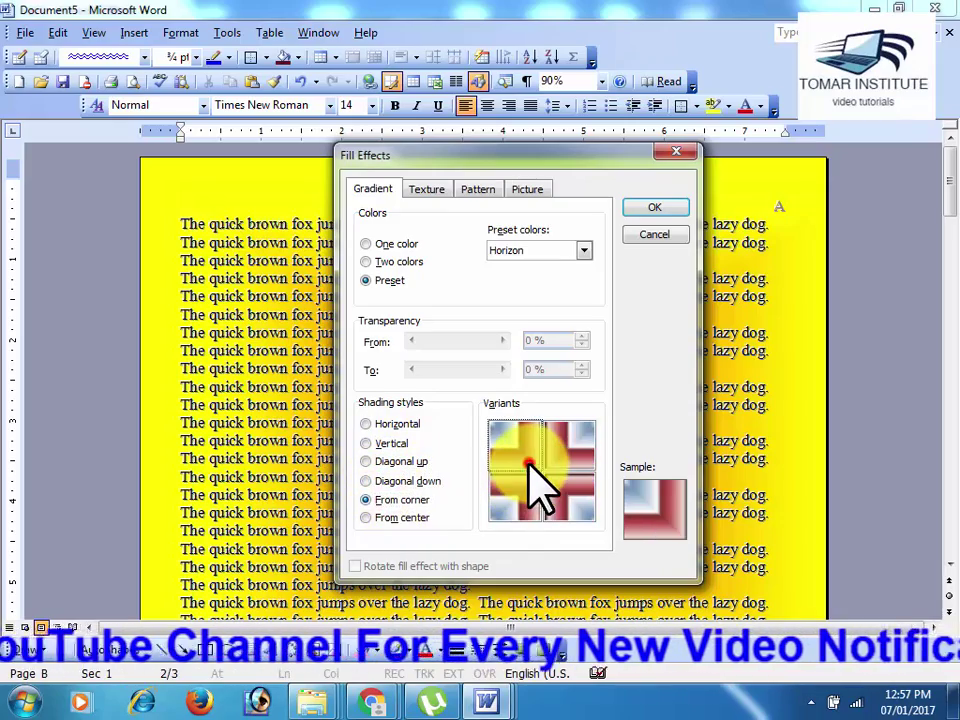
pyautogui.click(654, 207)
pyautogui.scroll(-3, 761, 489)
pyautogui.scroll(-3, 760, 492)
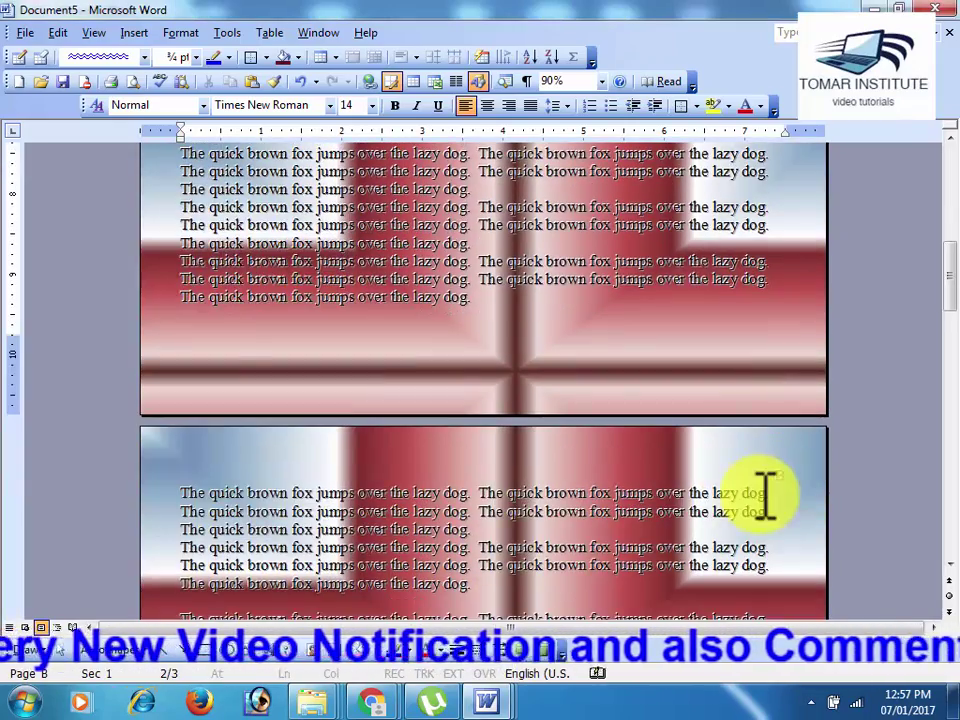
pyautogui.scroll(2, 765, 493)
pyautogui.scroll(5, 765, 493)
pyautogui.scroll(5, 765, 493)
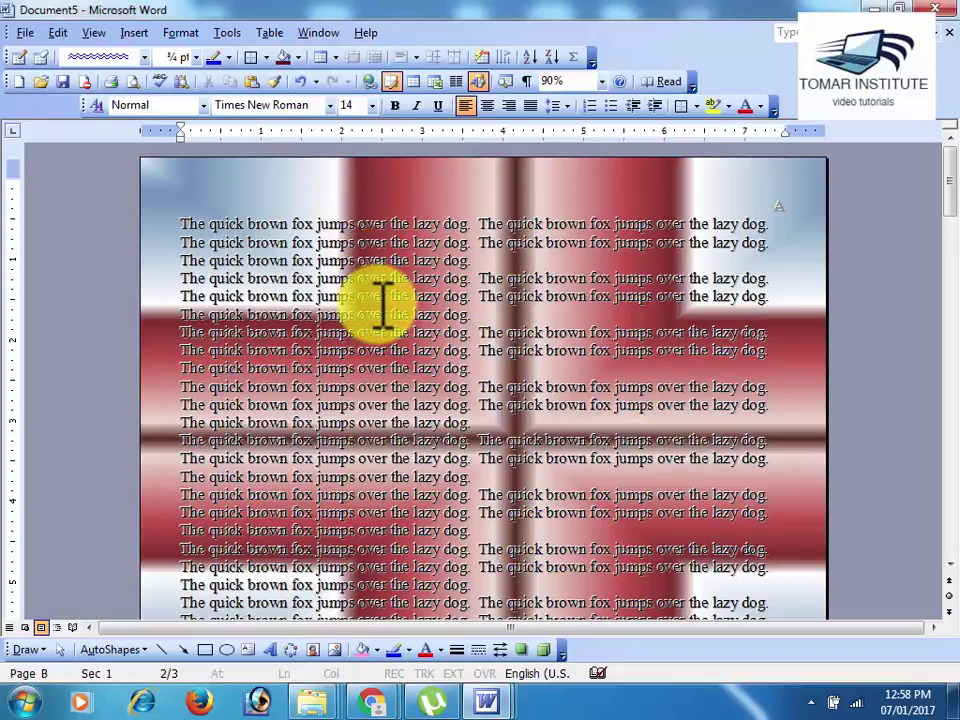
# Replace the Horizon gradient page background with the White marble texture from Fill Effects.
pyautogui.click(184, 32)
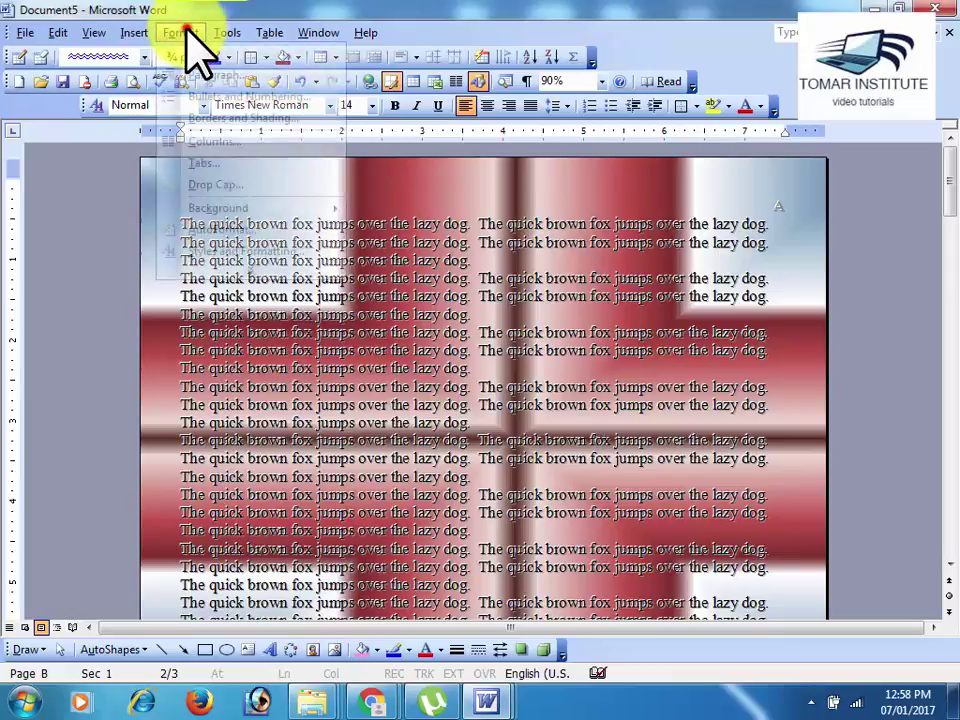
pyautogui.click(250, 207)
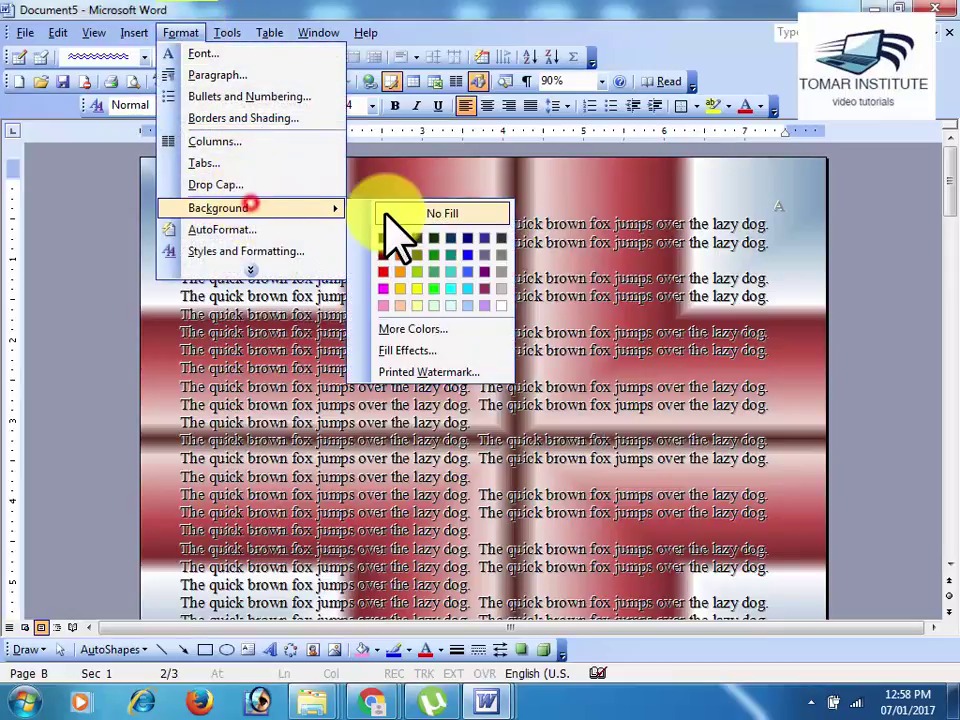
pyautogui.click(415, 345)
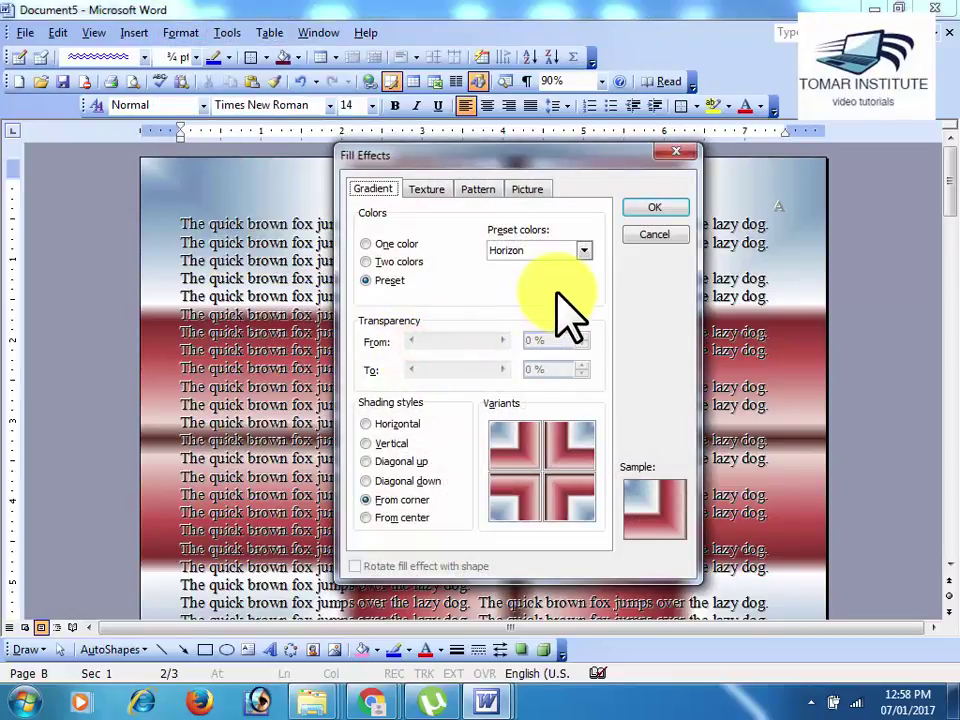
pyautogui.click(428, 189)
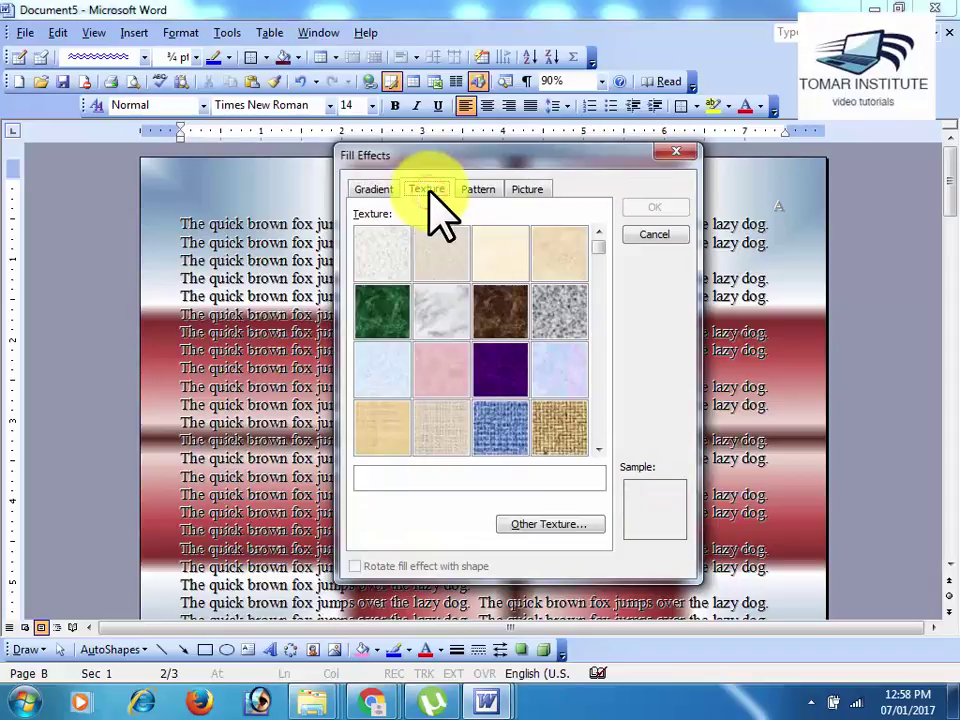
pyautogui.click(396, 257)
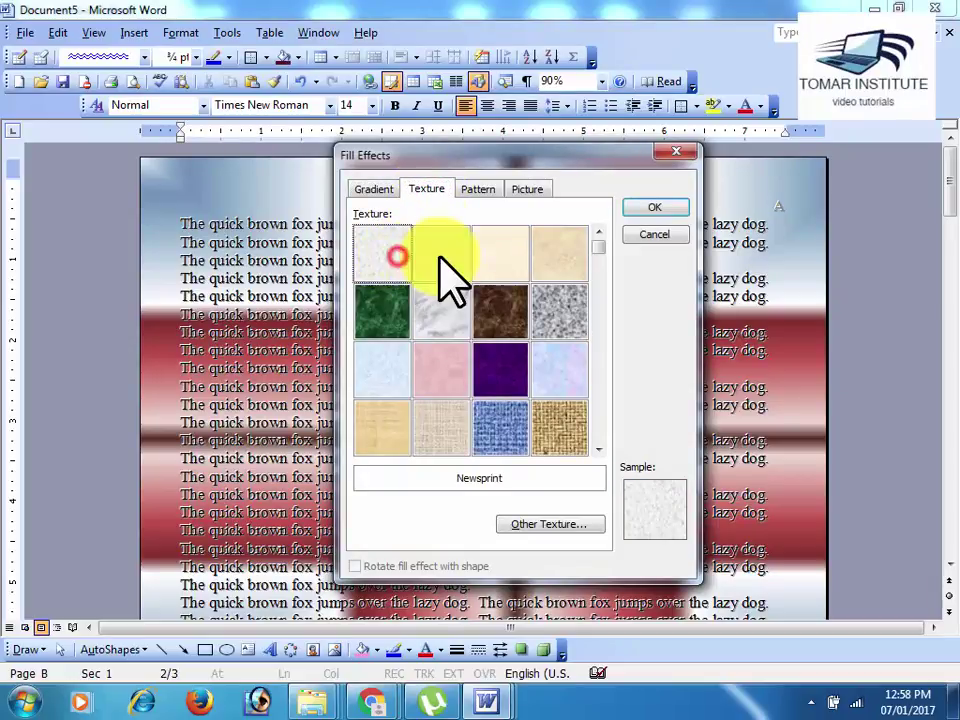
pyautogui.click(439, 258)
pyautogui.click(500, 262)
pyautogui.click(555, 265)
pyautogui.click(561, 305)
pyautogui.click(495, 318)
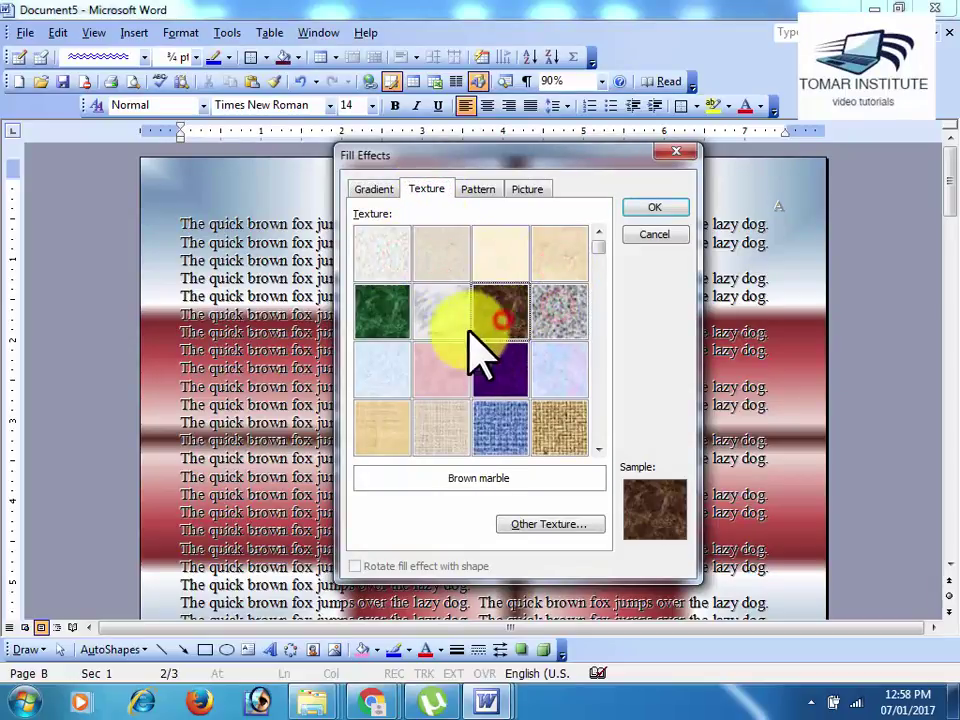
pyautogui.click(446, 326)
pyautogui.click(665, 210)
pyautogui.scroll(-2, 615, 396)
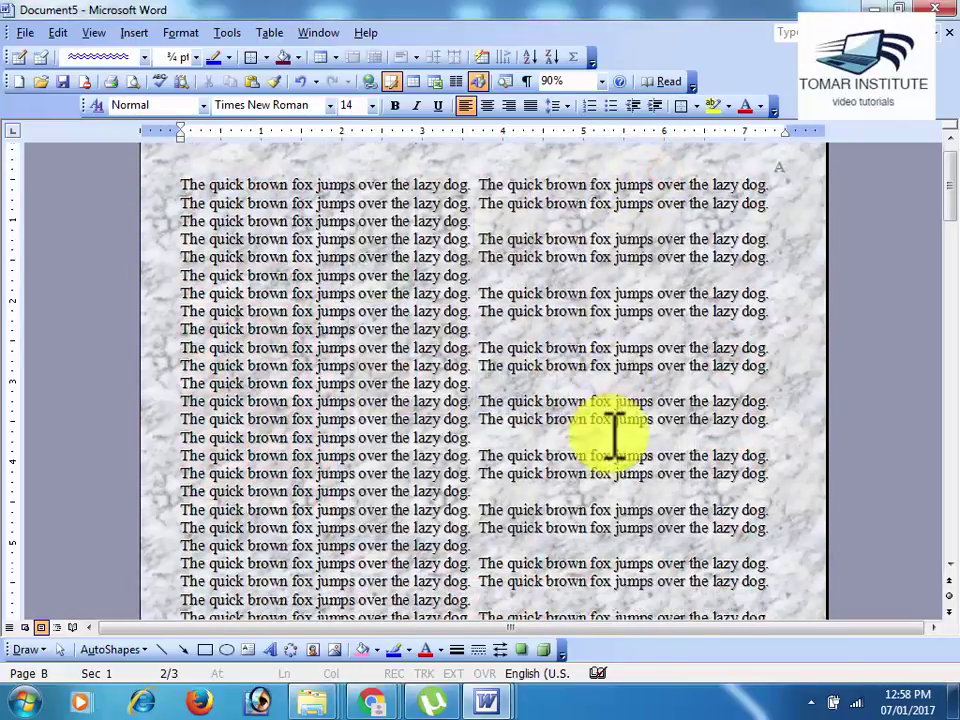
pyautogui.scroll(-5, 615, 396)
pyautogui.scroll(-3, 612, 465)
pyautogui.scroll(-4, 612, 460)
pyautogui.scroll(-3, 612, 445)
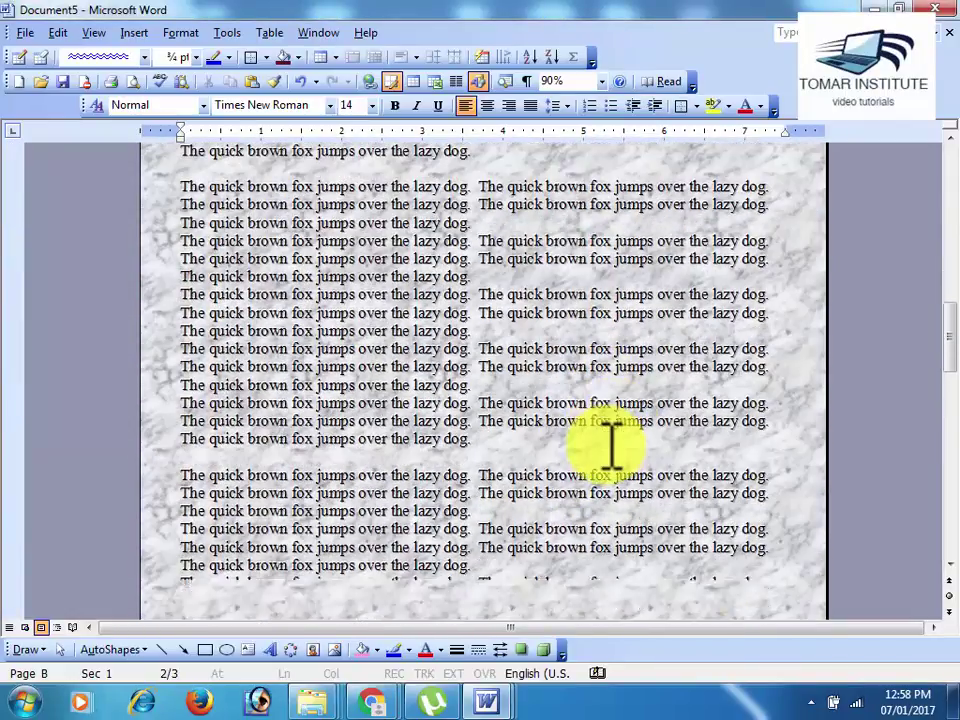
pyautogui.scroll(-3, 612, 445)
pyautogui.scroll(-3, 612, 445)
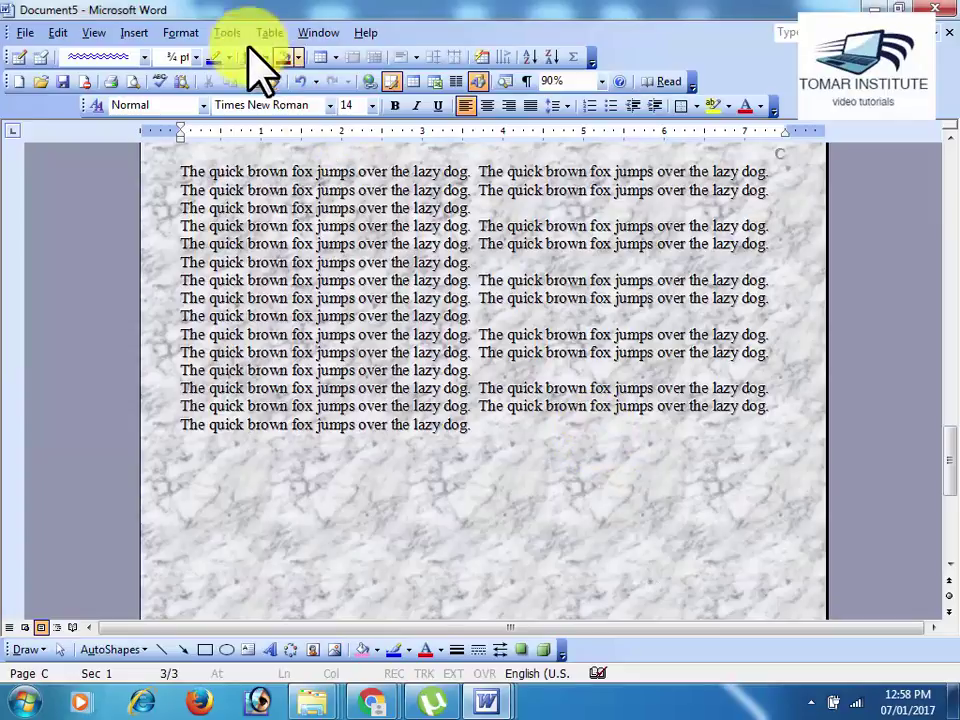
# Open the background Fill Effects Pattern tab and preview diagonal, dotted and vertical patterns.
pyautogui.click(193, 34)
pyautogui.click(255, 207)
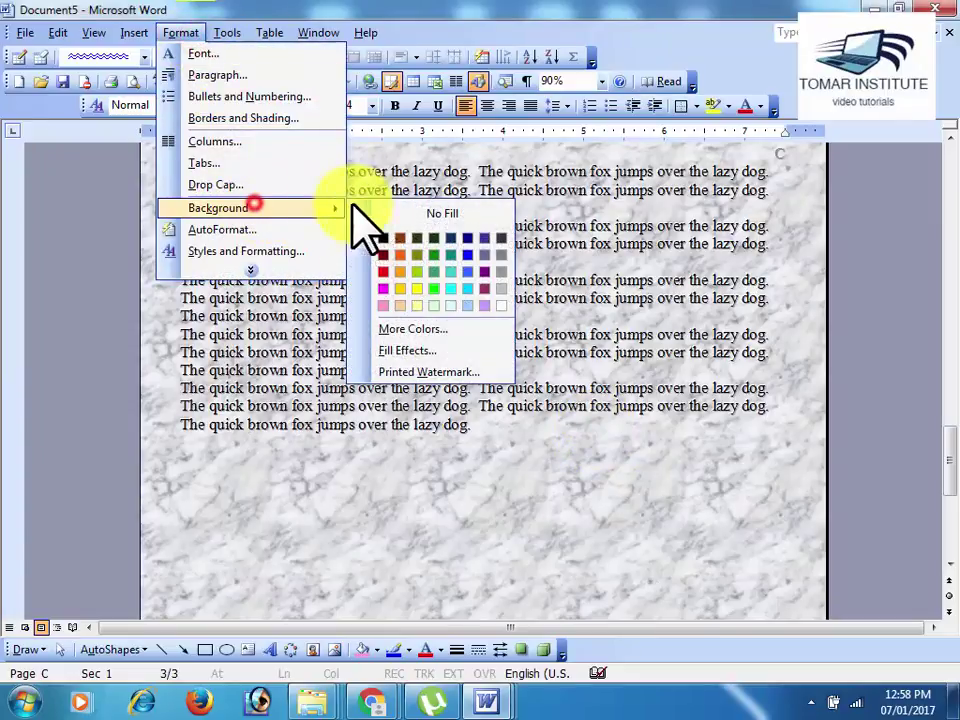
pyautogui.click(405, 347)
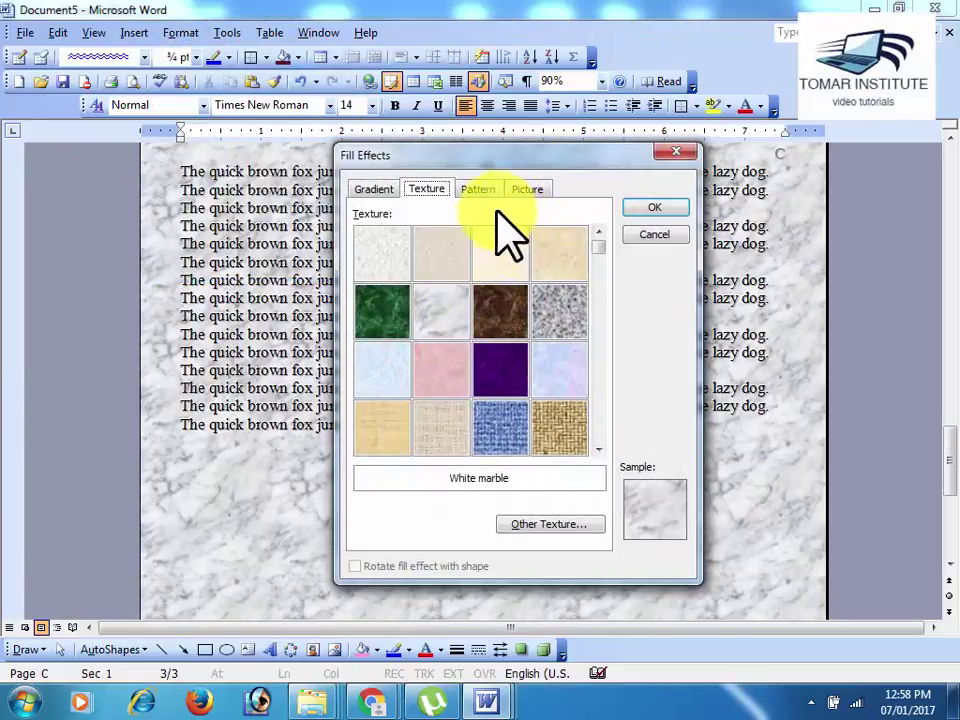
pyautogui.click(484, 190)
pyautogui.click(420, 290)
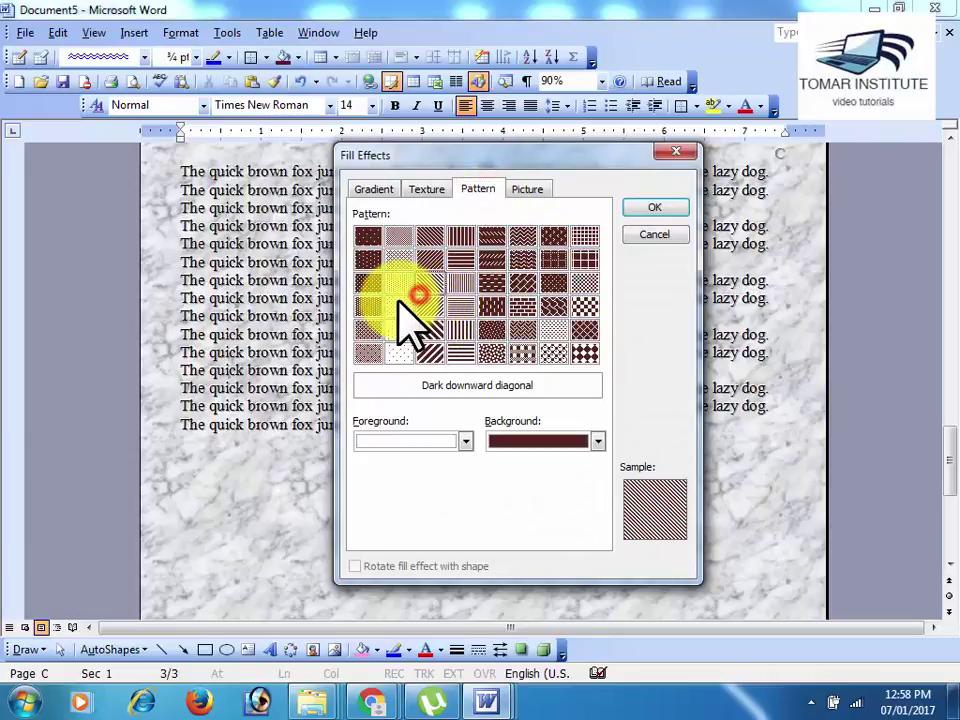
pyautogui.click(399, 306)
pyautogui.click(430, 330)
pyautogui.click(461, 330)
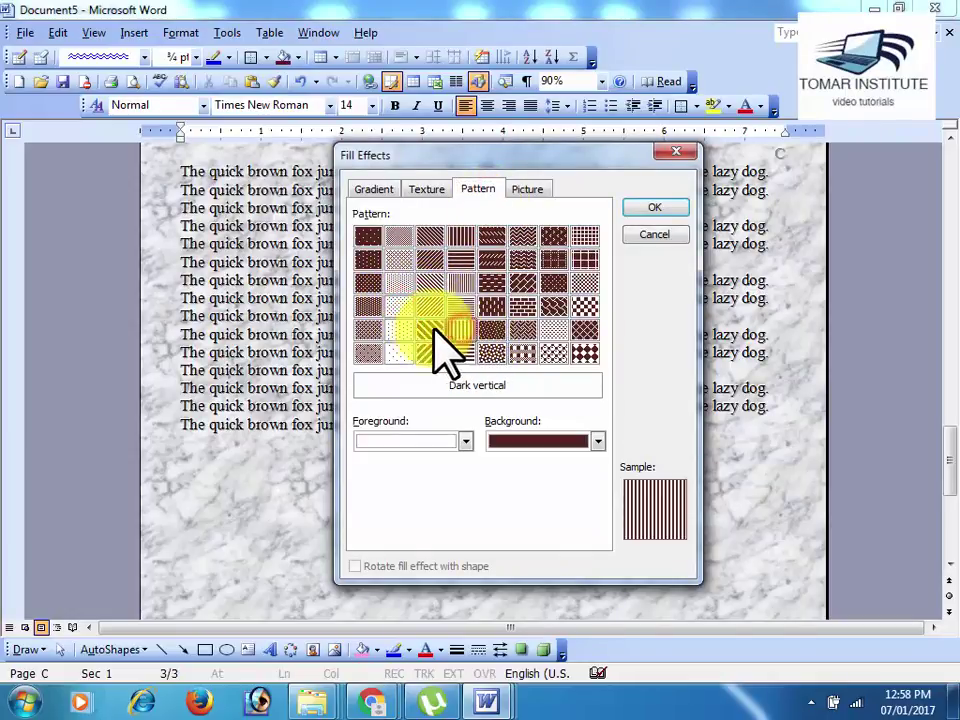
pyautogui.click(430, 330)
pyautogui.click(399, 330)
# Apply a Wide downward diagonal pattern with yellow foreground and black background to the pages.
pyautogui.click(465, 441)
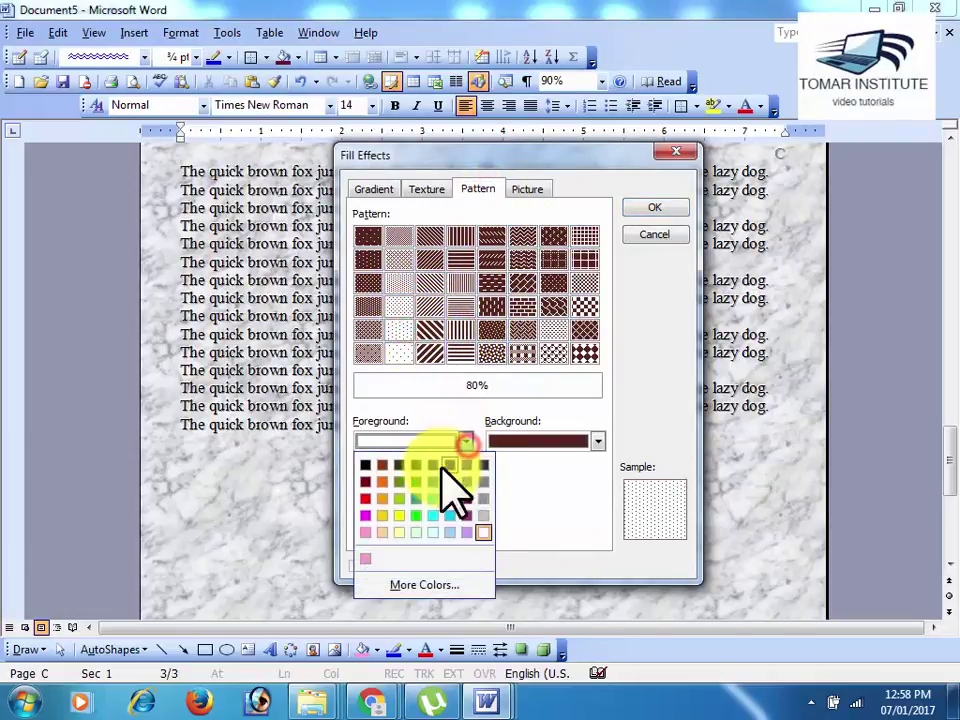
pyautogui.click(399, 515)
pyautogui.click(592, 441)
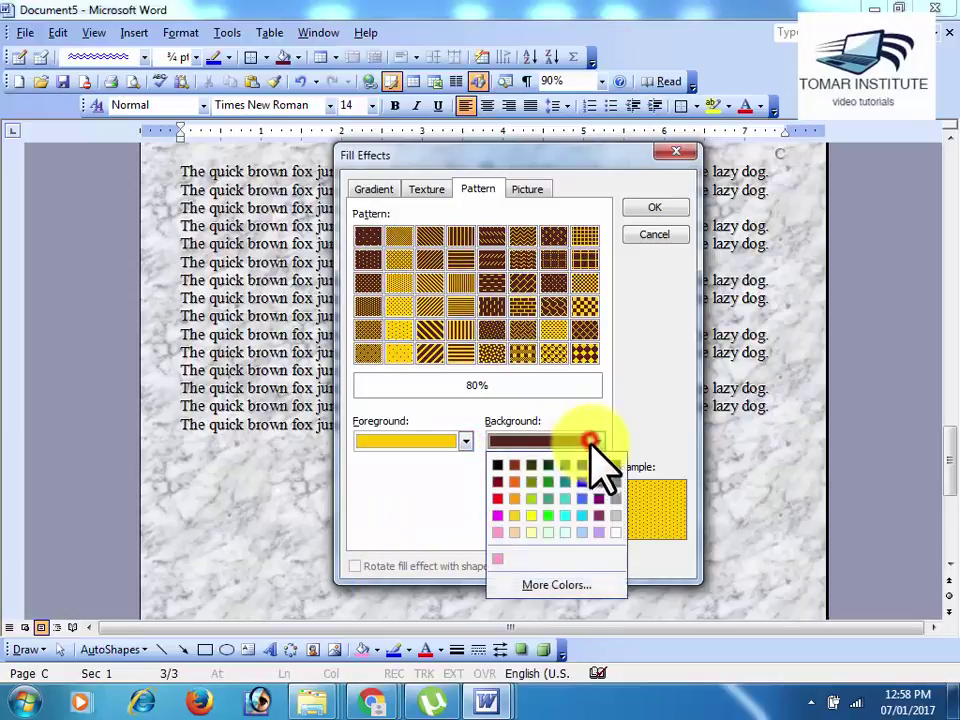
pyautogui.click(497, 464)
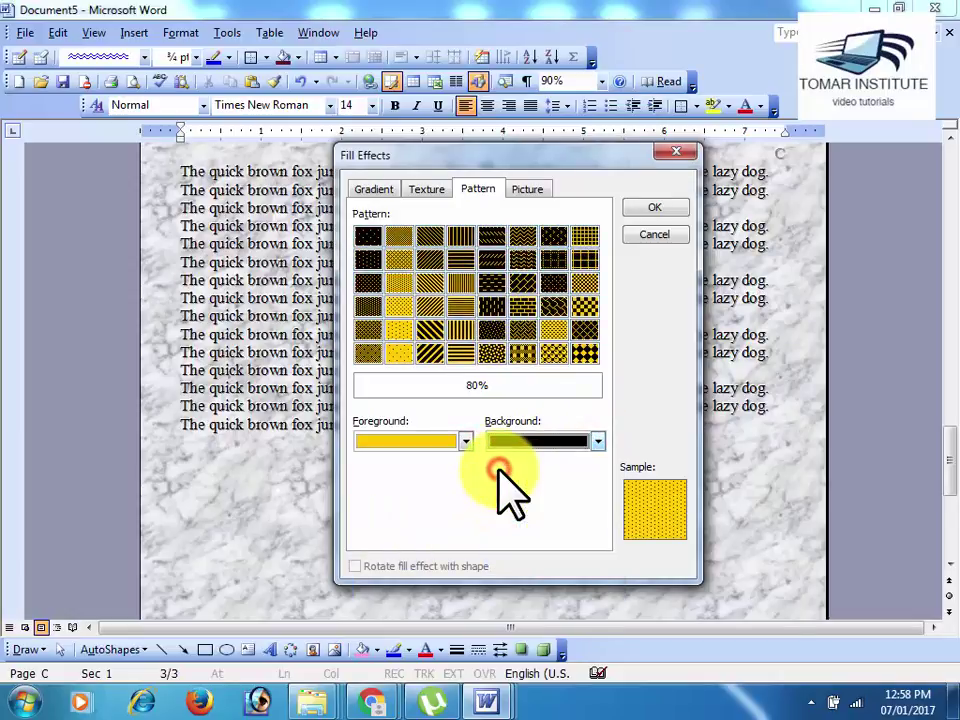
pyautogui.click(466, 328)
pyautogui.click(458, 284)
pyautogui.click(428, 303)
pyautogui.click(405, 305)
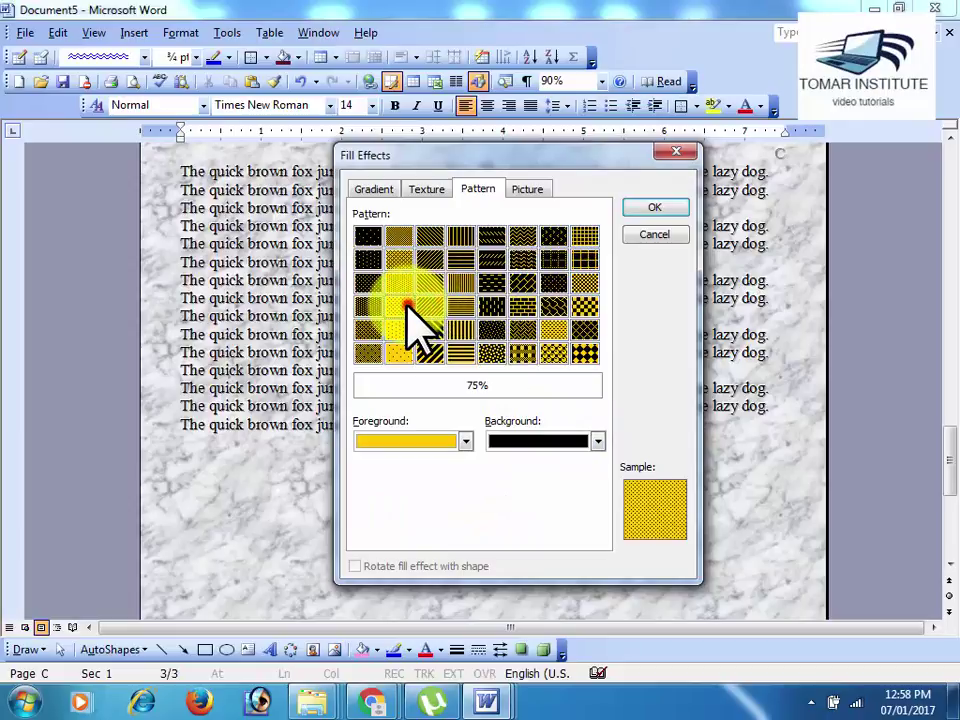
pyautogui.click(430, 352)
pyautogui.click(645, 212)
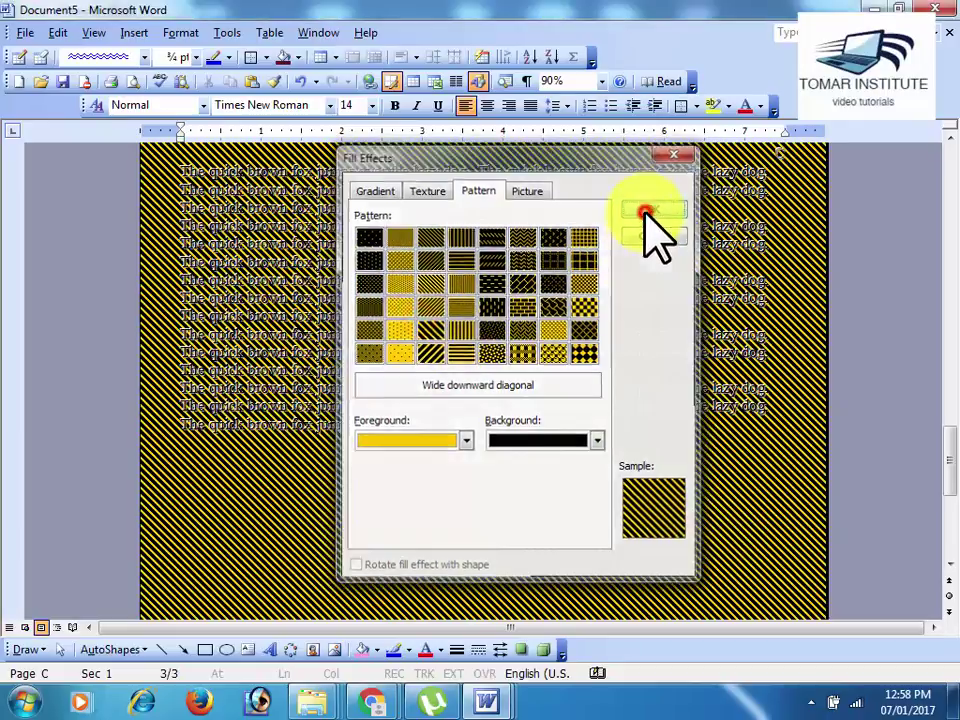
pyautogui.scroll(-5, 593, 507)
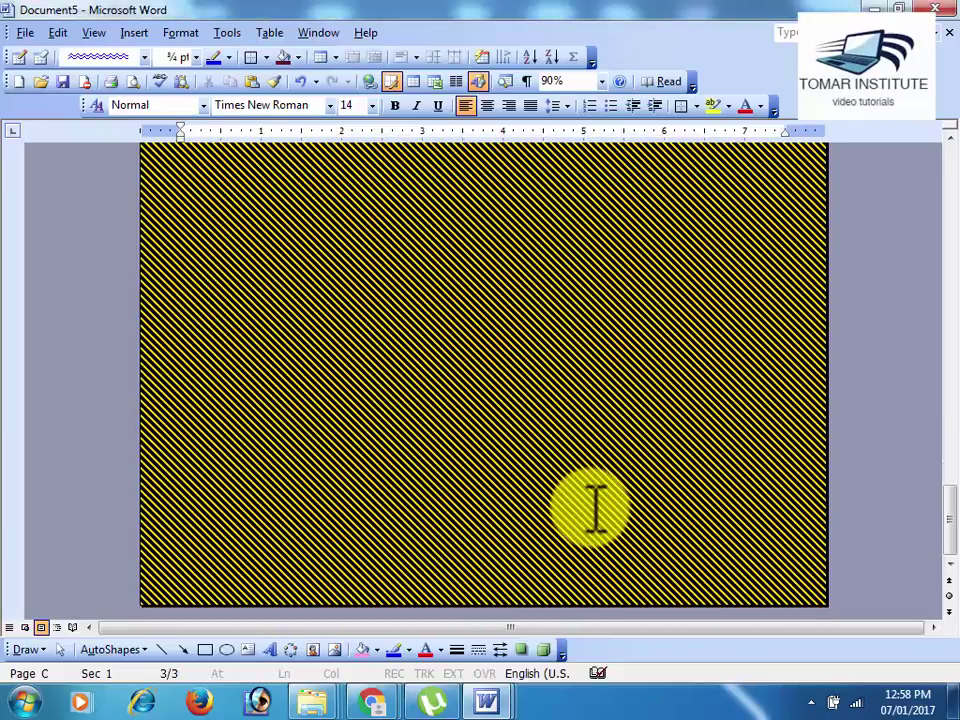
pyautogui.scroll(3, 593, 507)
pyautogui.scroll(2, 593, 507)
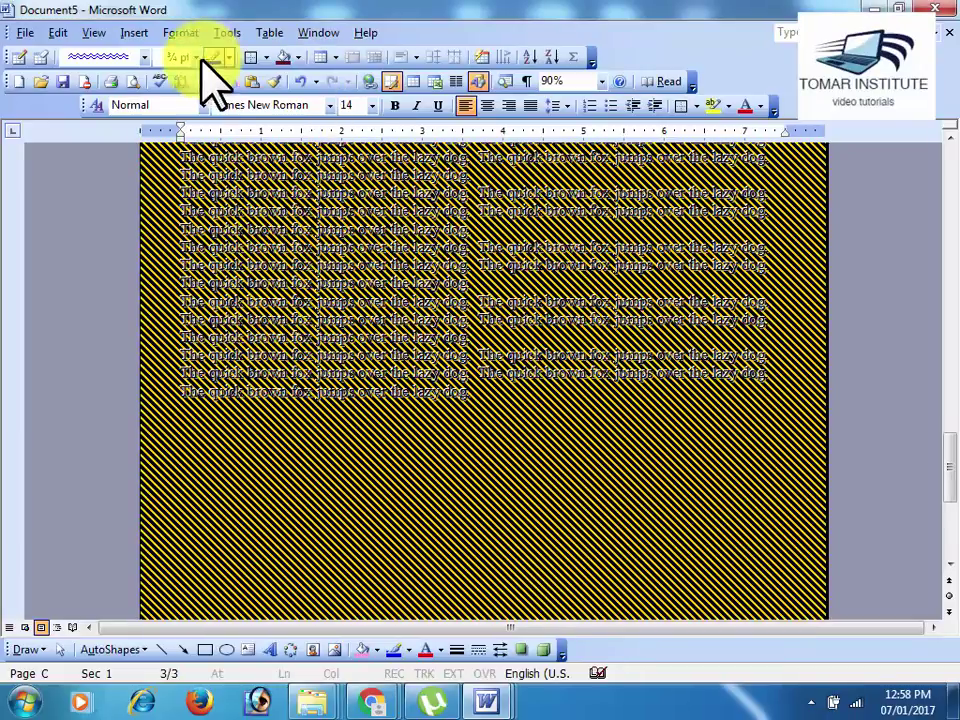
# Reopen Fill Effects for the page background.
pyautogui.click(178, 32)
pyautogui.click(272, 208)
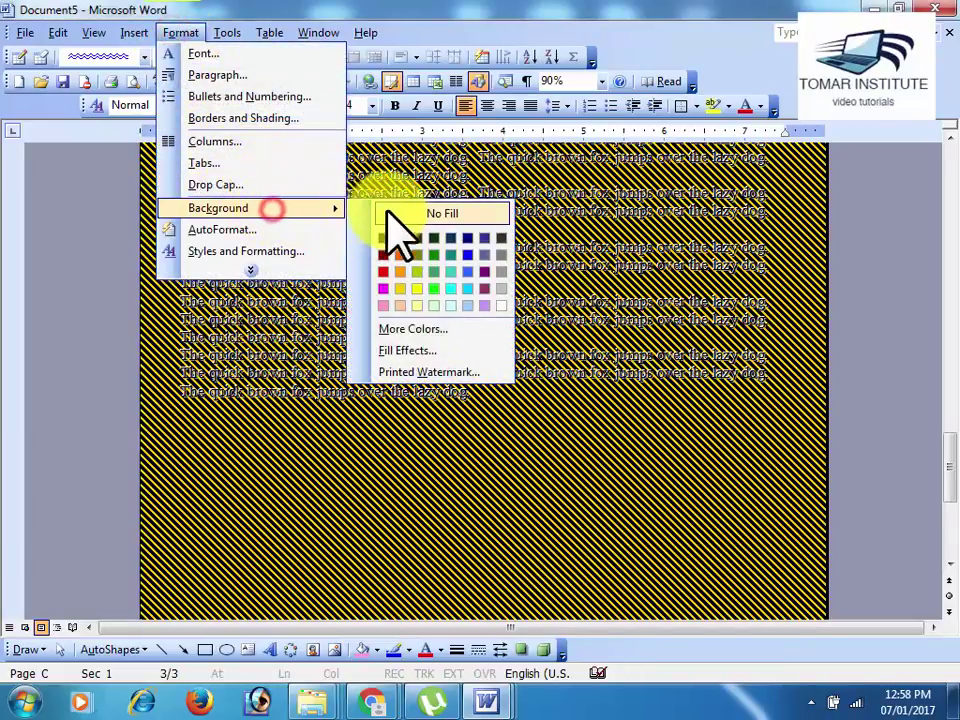
pyautogui.click(410, 350)
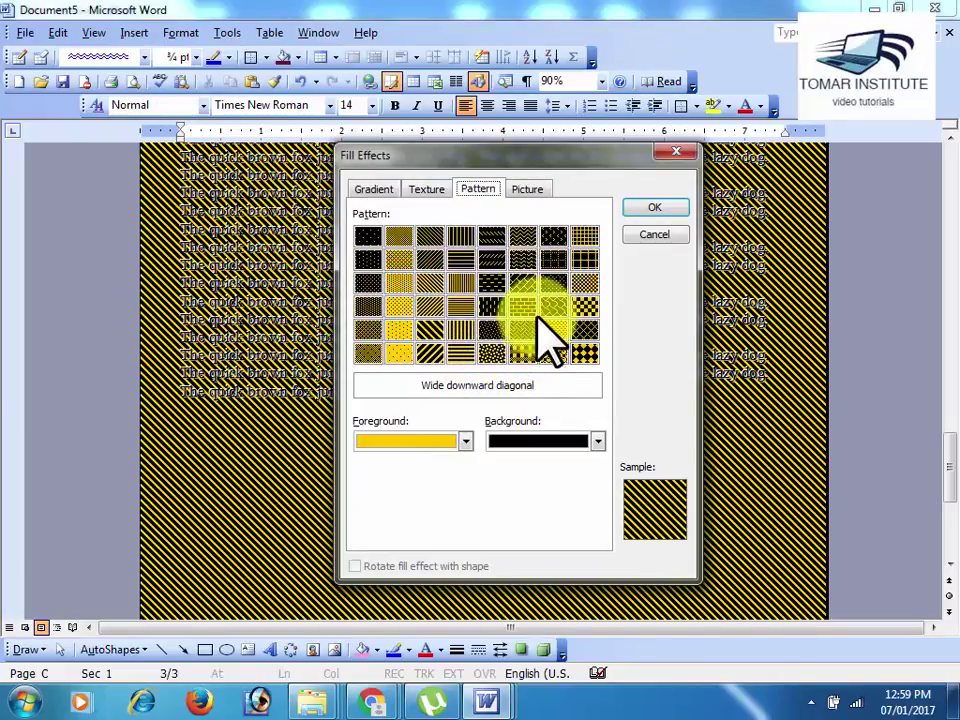
# Use the Welcome Scan picture from My Documents > Scanned Documents as the page background.
pyautogui.click(516, 187)
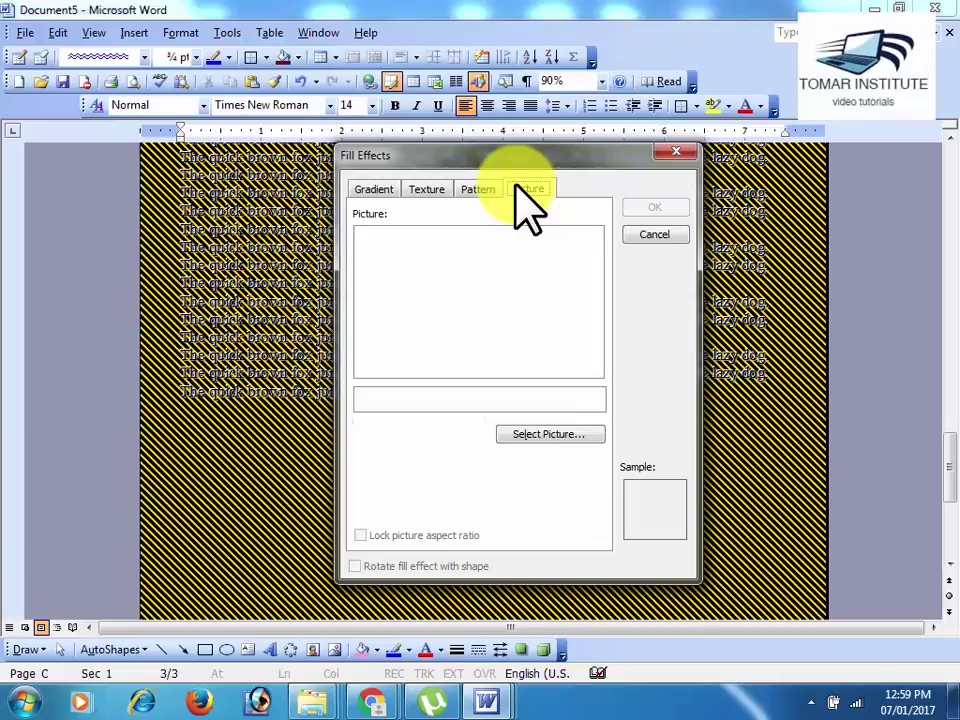
pyautogui.click(589, 437)
pyautogui.click(257, 357)
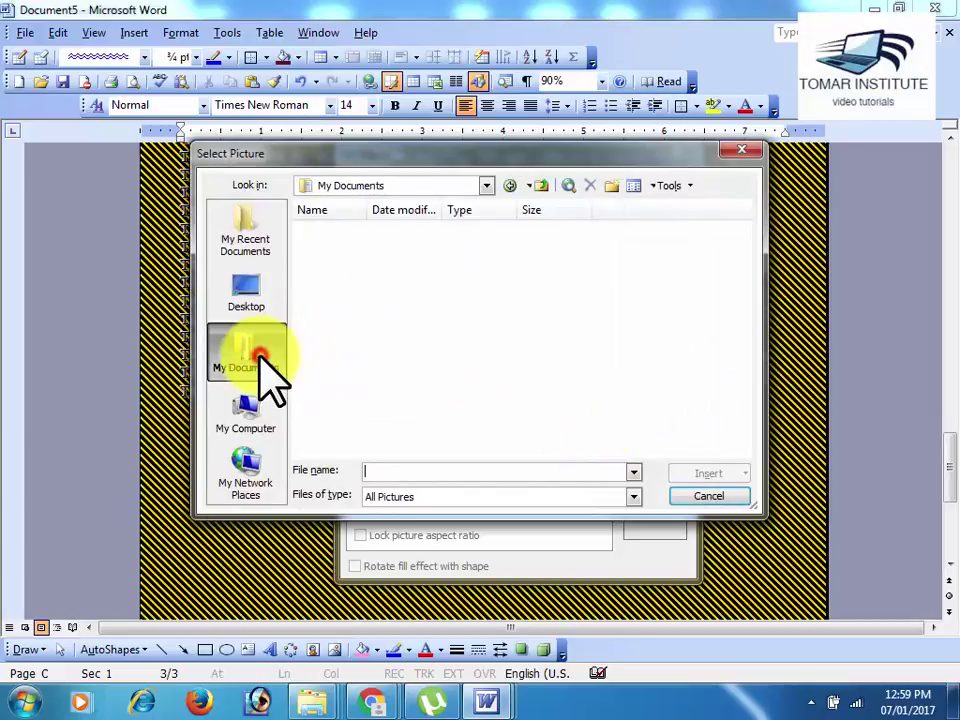
pyautogui.doubleClick(329, 432)
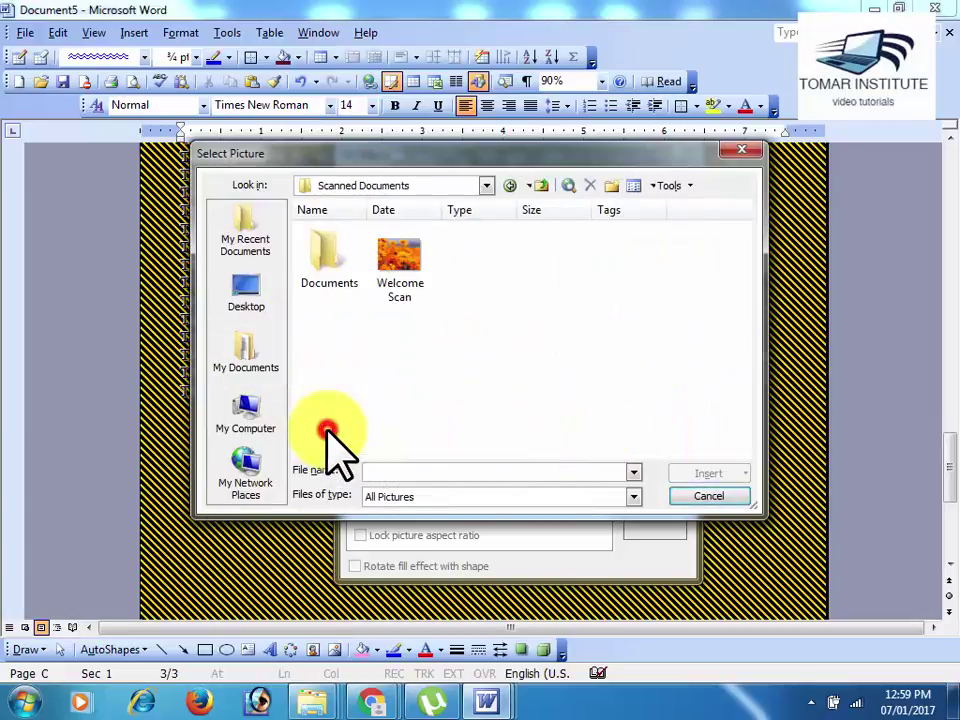
pyautogui.click(412, 258)
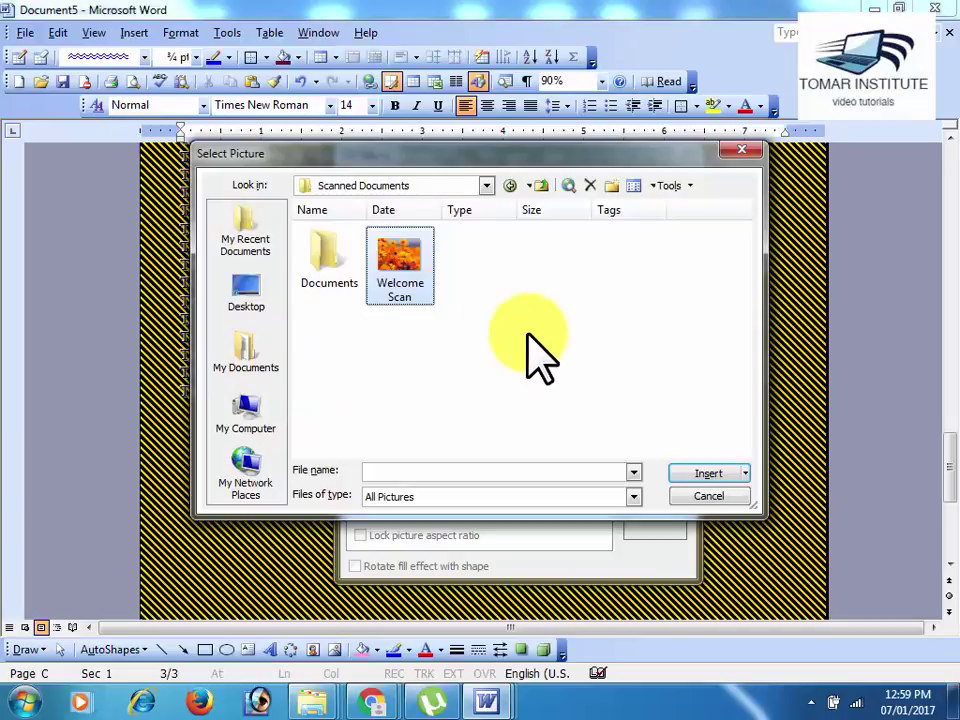
pyautogui.click(686, 470)
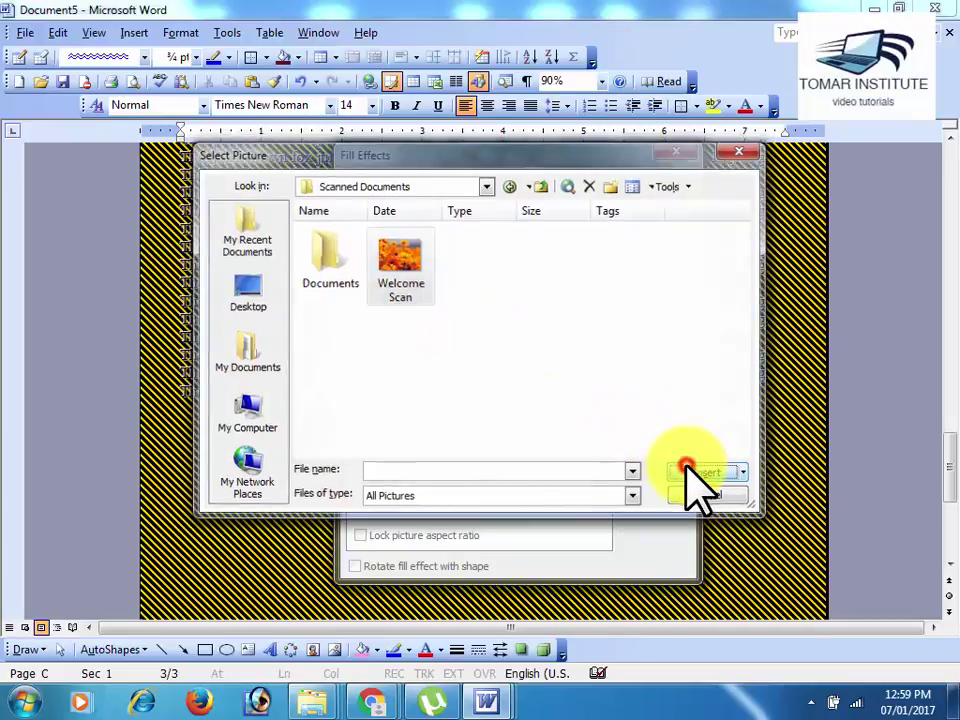
pyautogui.click(656, 208)
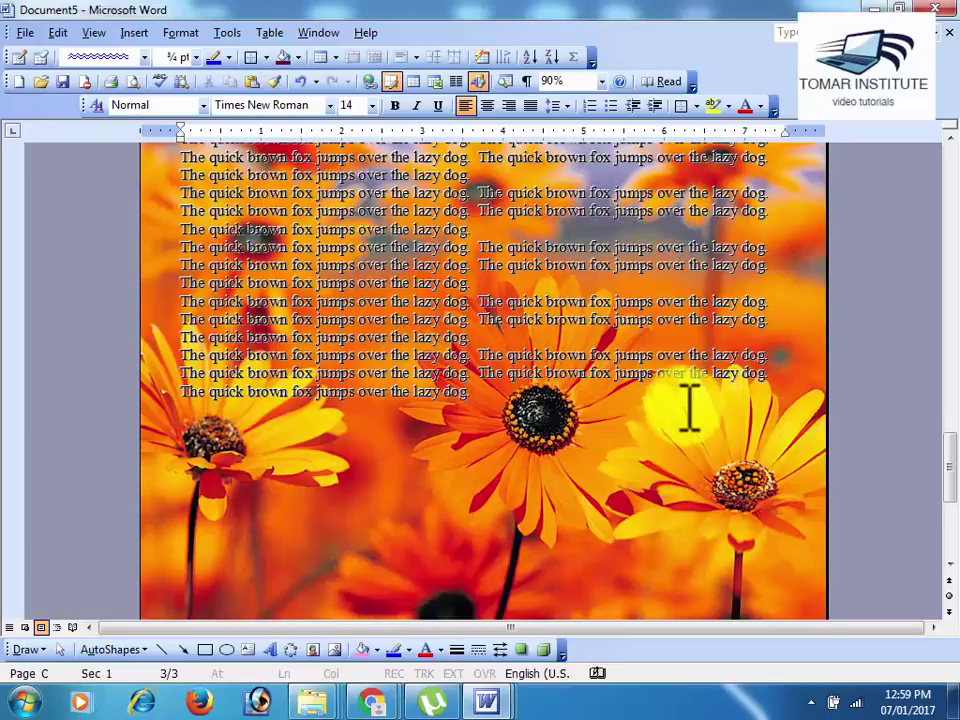
pyautogui.scroll(-5, 700, 430)
pyautogui.scroll(-2, 704, 440)
pyautogui.scroll(1, 704, 450)
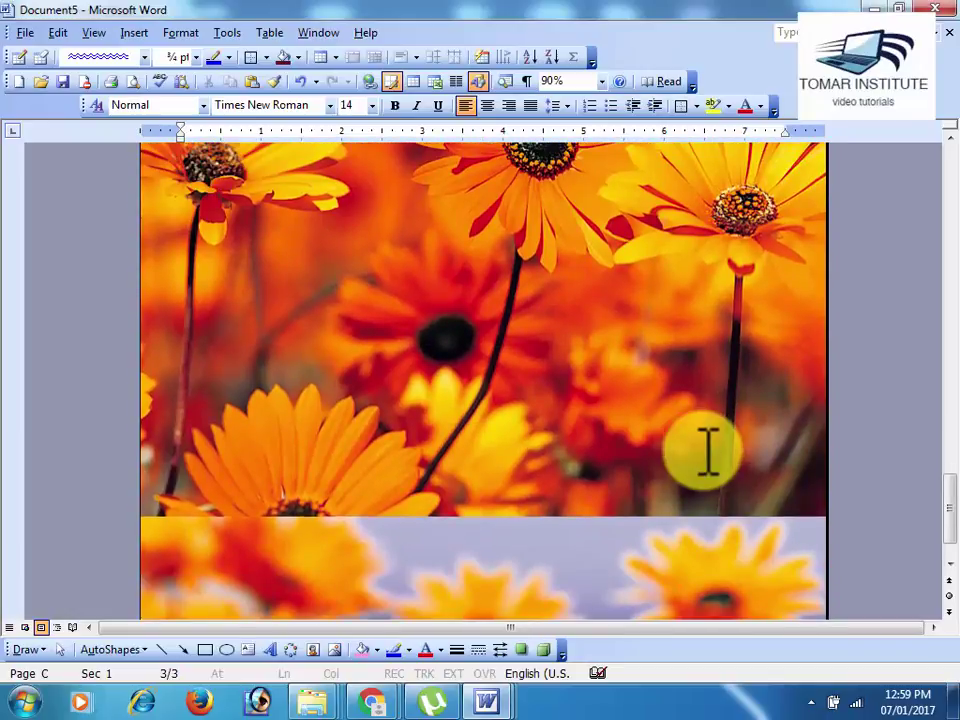
pyautogui.scroll(-1, 708, 452)
pyautogui.scroll(2, 708, 452)
pyautogui.scroll(4, 708, 452)
pyautogui.scroll(4, 708, 455)
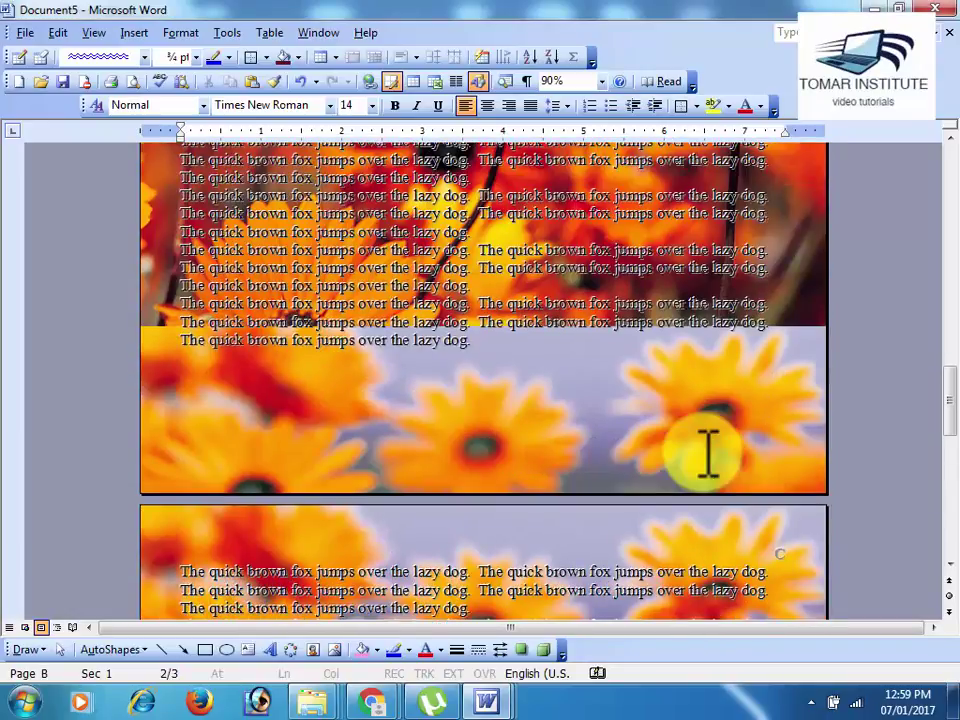
pyautogui.scroll(3, 708, 452)
pyautogui.scroll(3, 708, 452)
pyautogui.scroll(3, 708, 452)
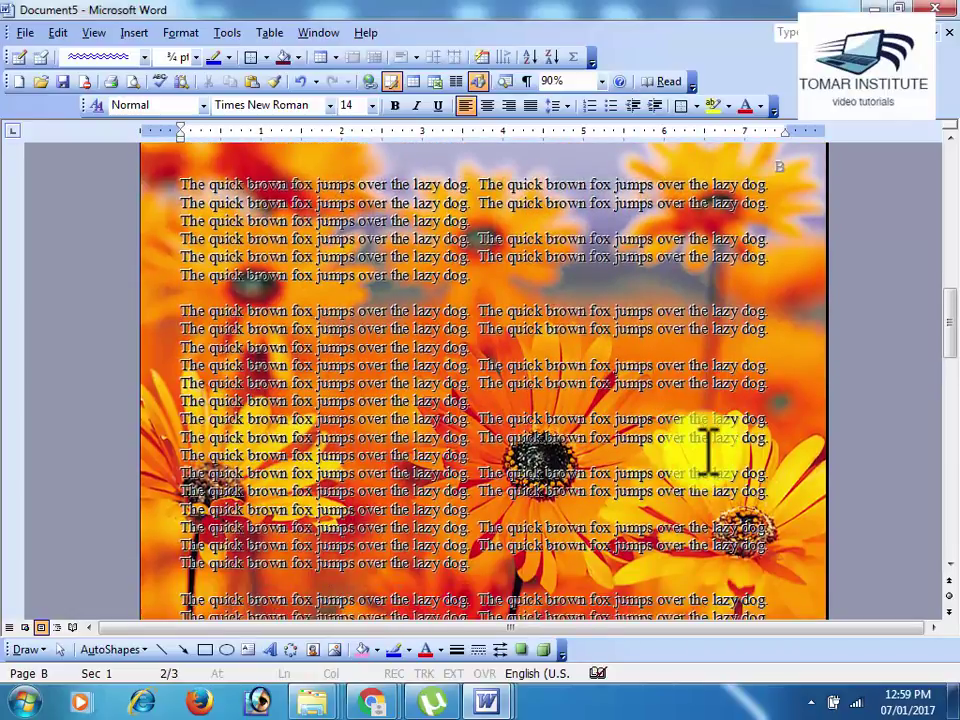
pyautogui.scroll(-4, 708, 452)
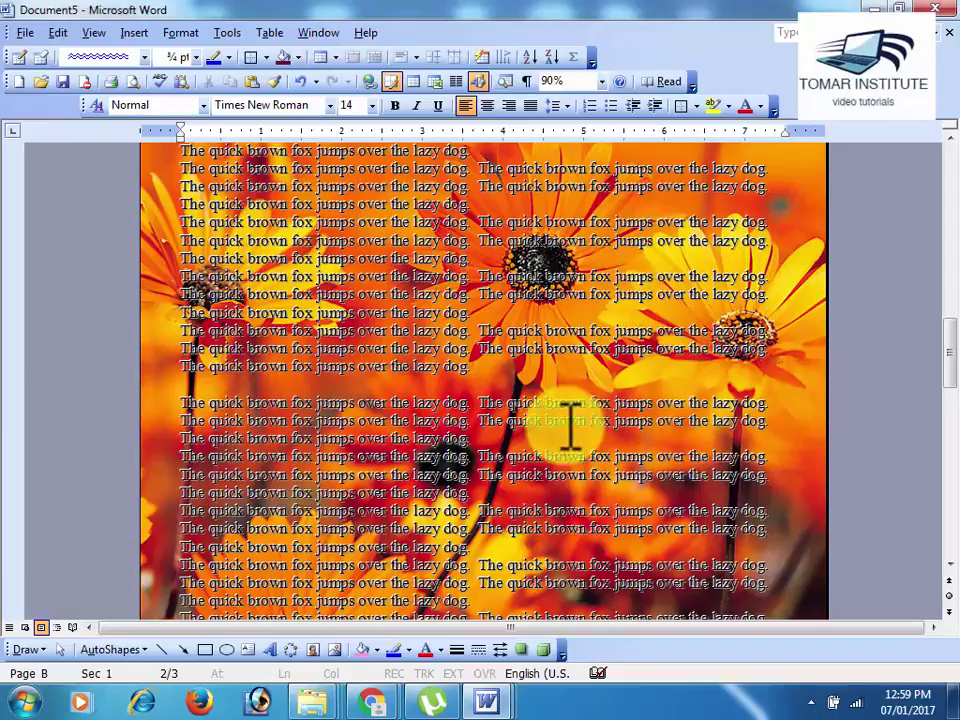
pyautogui.scroll(4, 640, 290)
pyautogui.scroll(3, 585, 268)
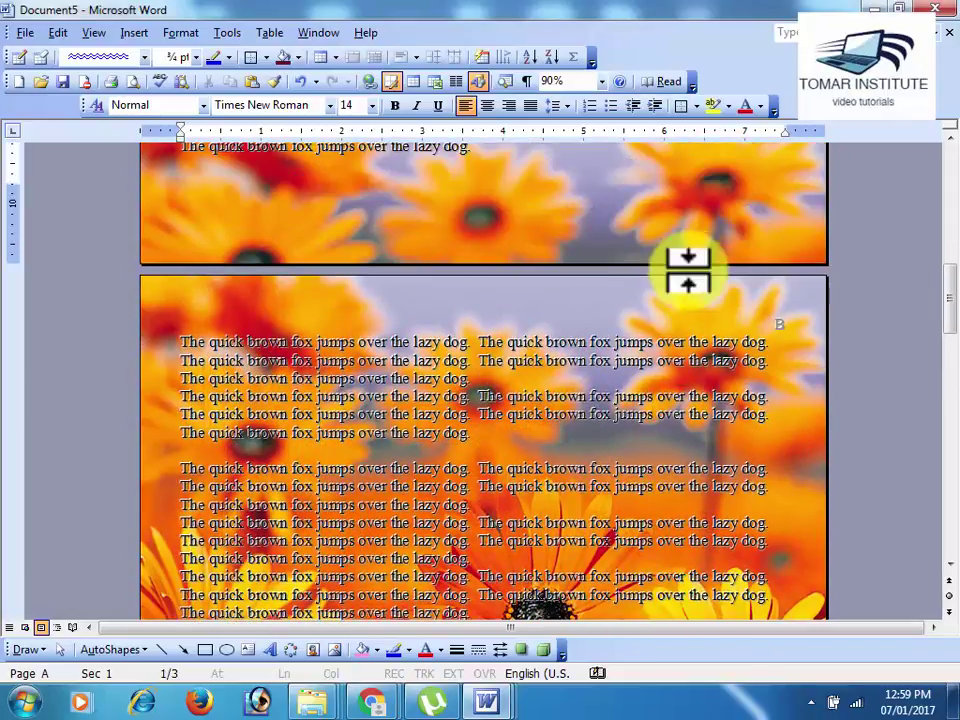
# Open the background Fill Effects dialog and cancel it without changes.
pyautogui.click(178, 33)
pyautogui.moveTo(240, 212)
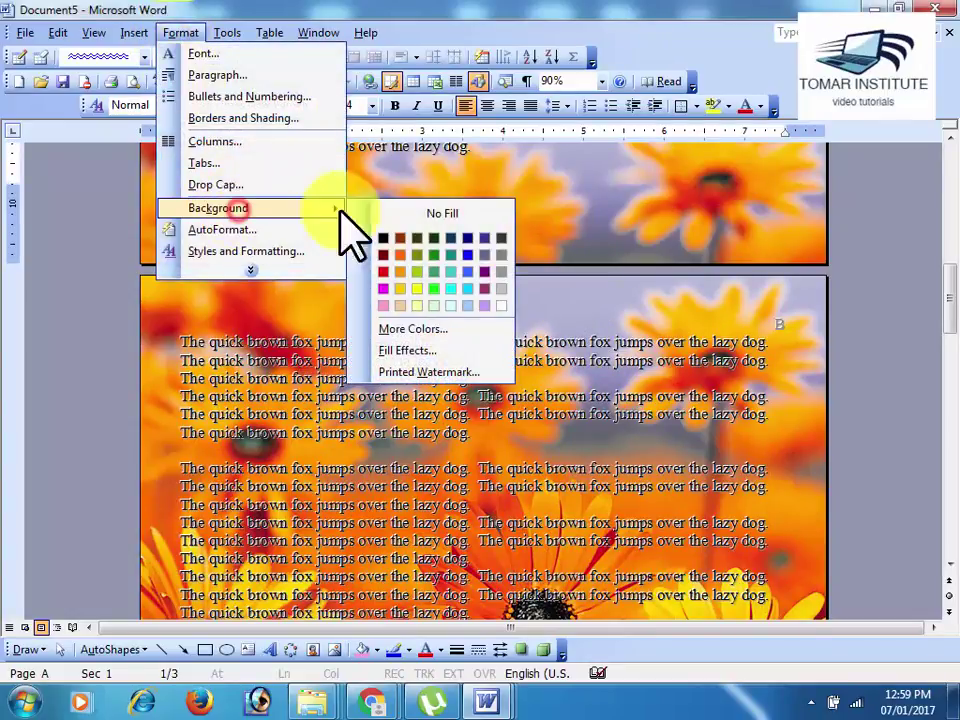
pyautogui.click(420, 350)
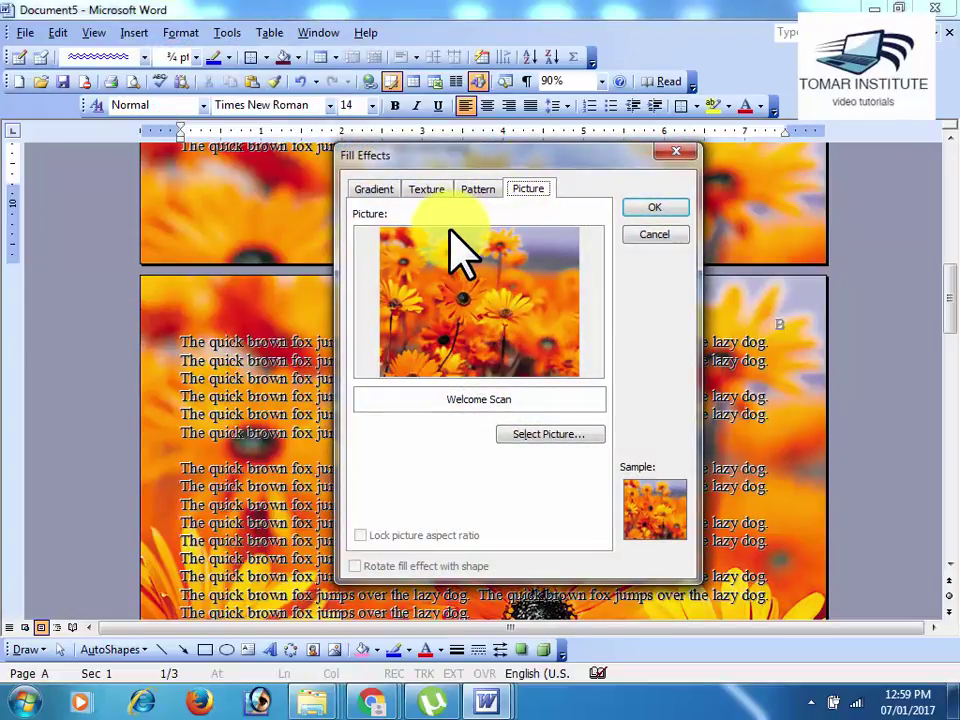
pyautogui.click(645, 234)
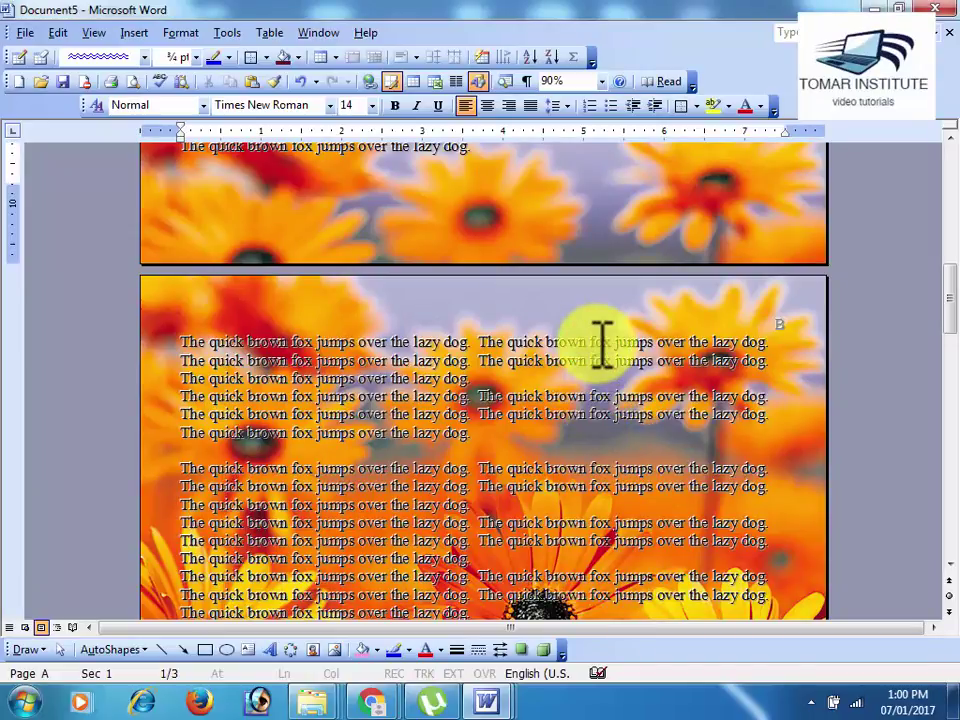
# Set the page background to No Fill, removing the flower picture.
pyautogui.click(196, 37)
pyautogui.click(270, 208)
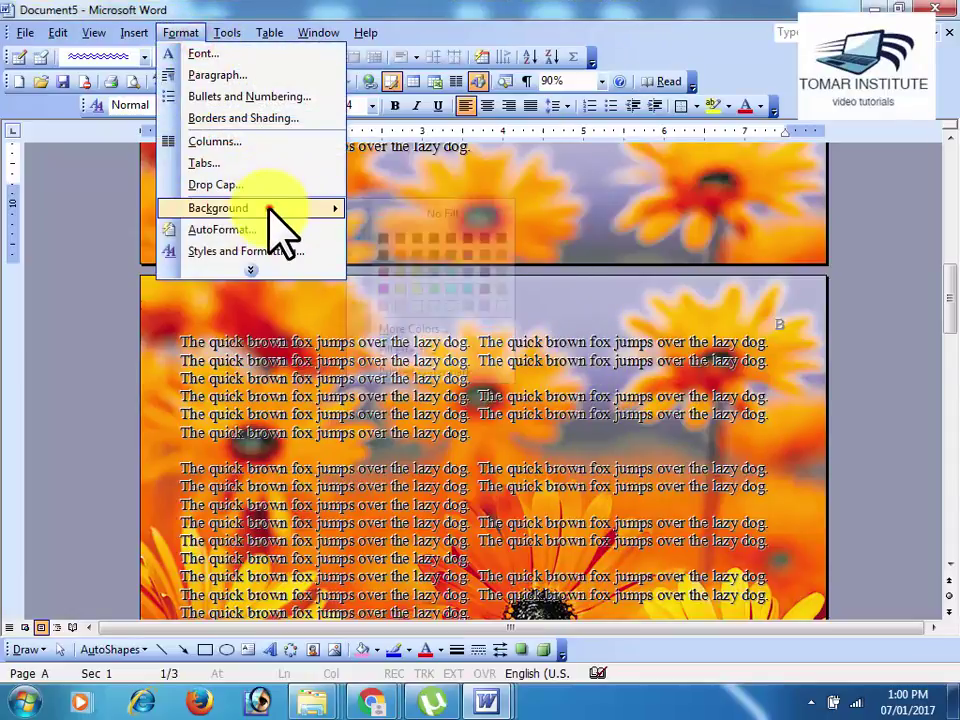
pyautogui.click(470, 213)
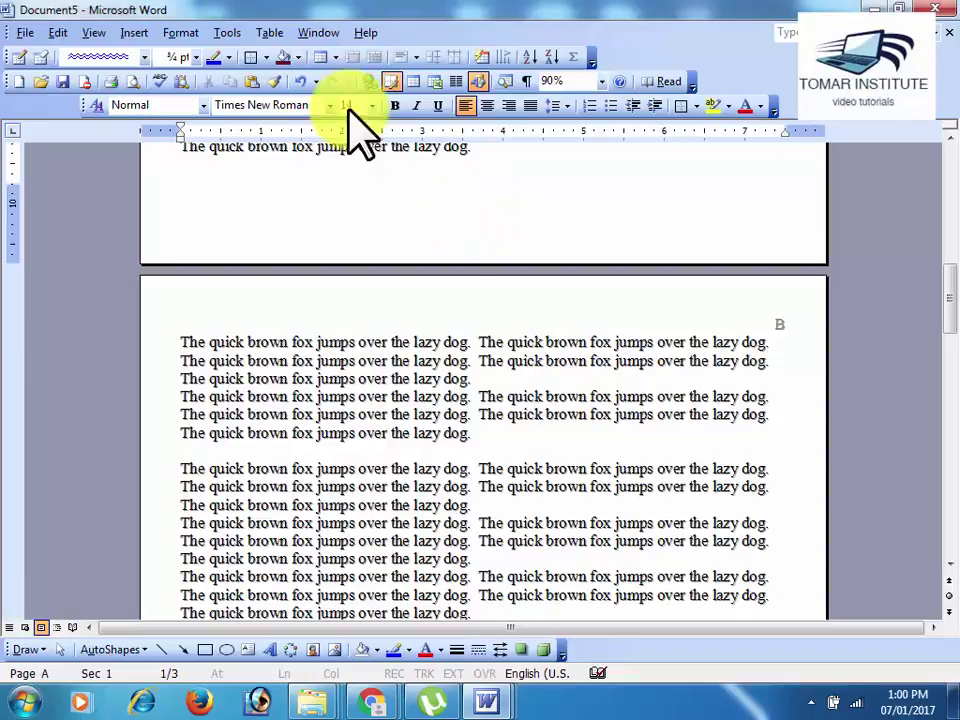
pyautogui.click(172, 33)
# Open Format > Background > Printed Watermark and select Picture watermark.
pyautogui.click(278, 208)
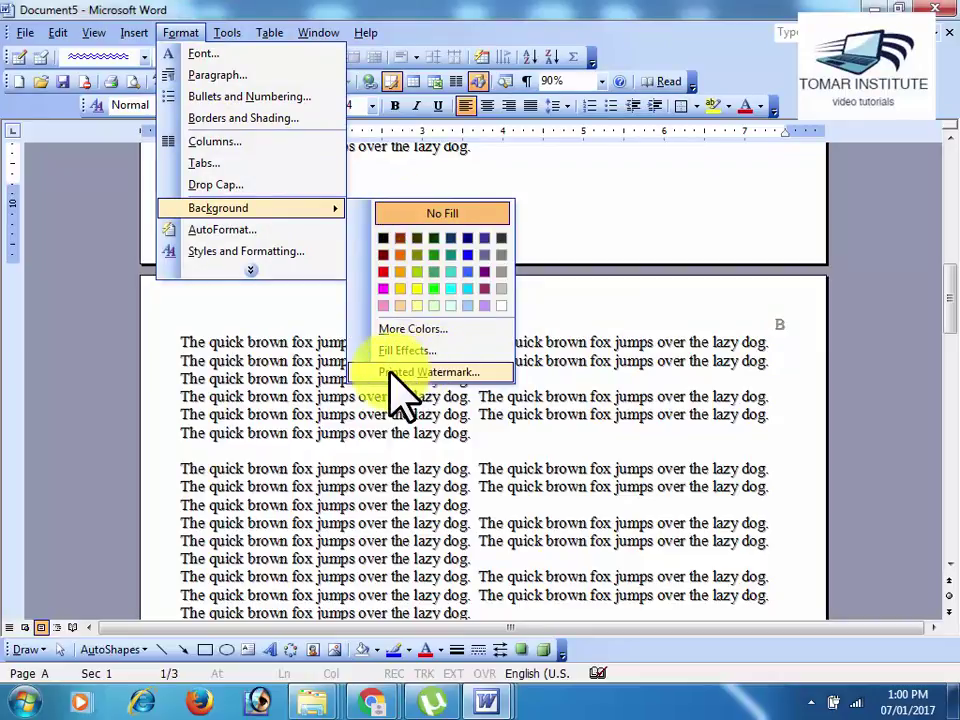
pyautogui.click(450, 371)
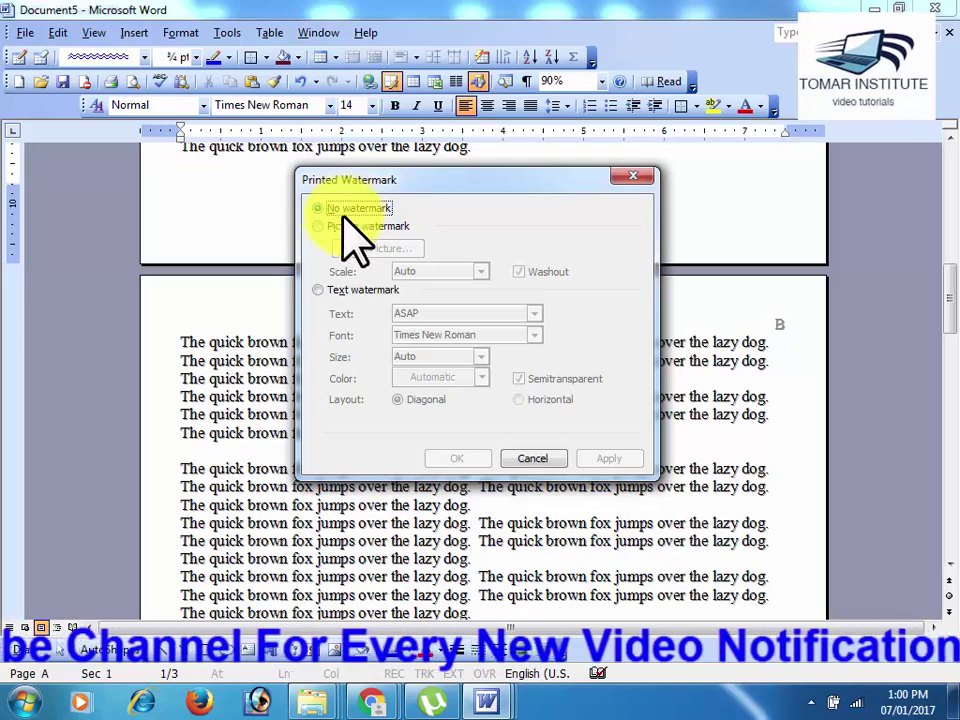
pyautogui.click(318, 227)
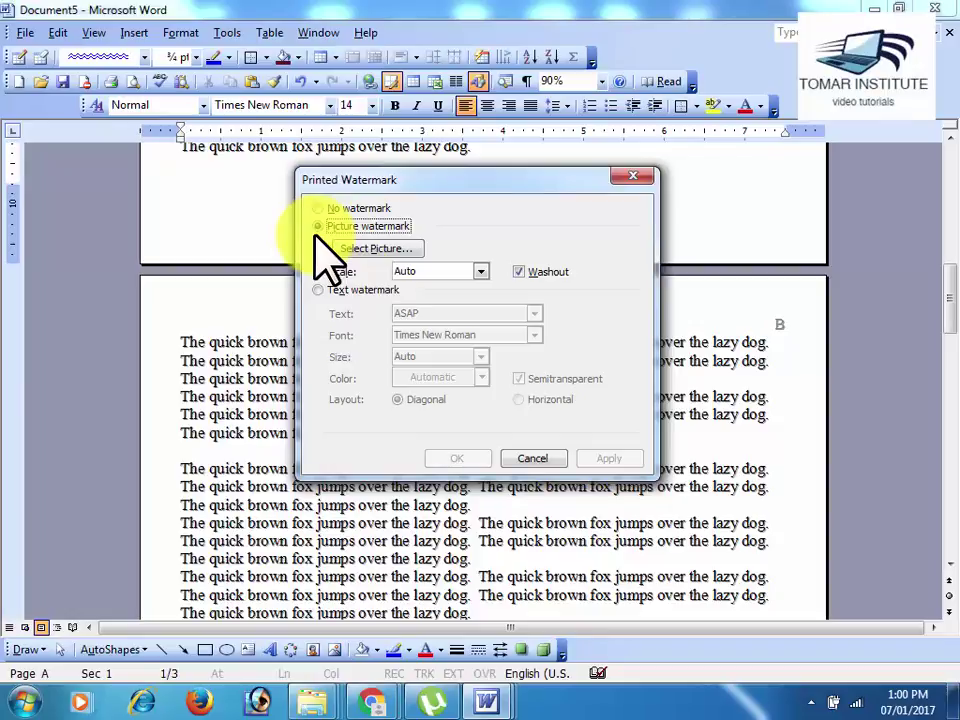
# Load Comment3.png from the Desktop as the washed-out picture watermark and apply it.
pyautogui.click(378, 250)
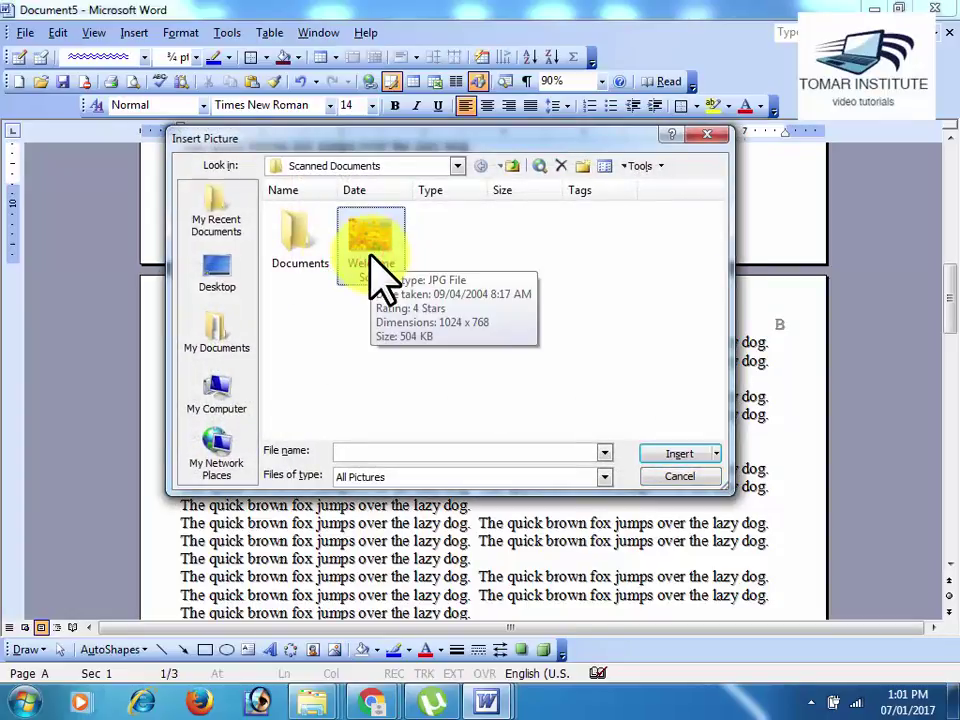
pyautogui.click(214, 270)
pyautogui.click(711, 249)
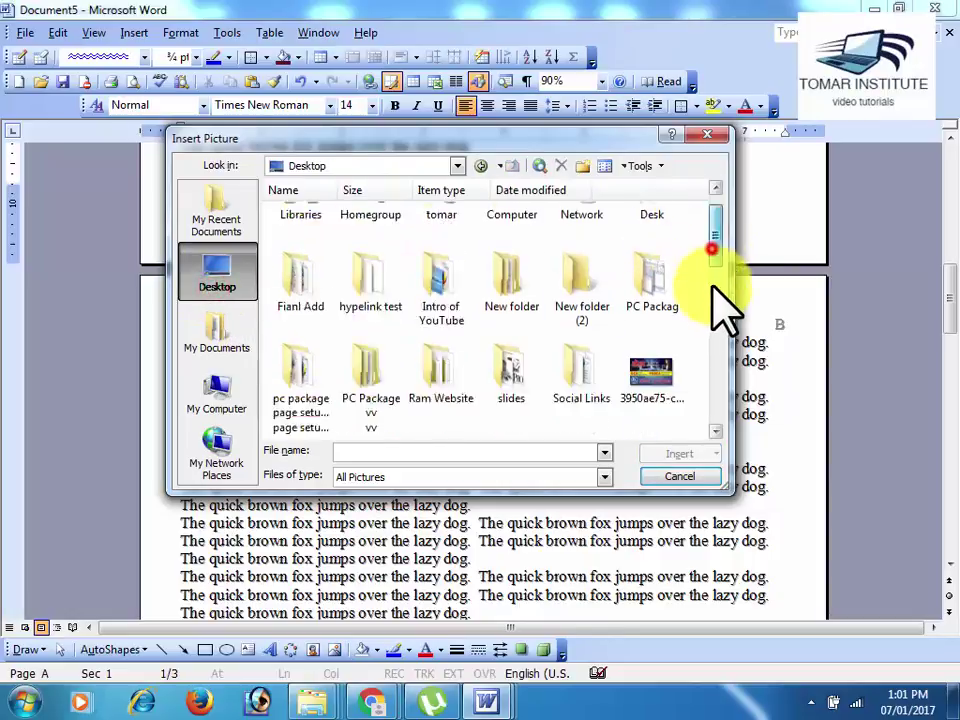
pyautogui.moveTo(713, 286); pyautogui.dragTo(713, 310)
pyautogui.scroll(-1, 713, 310)
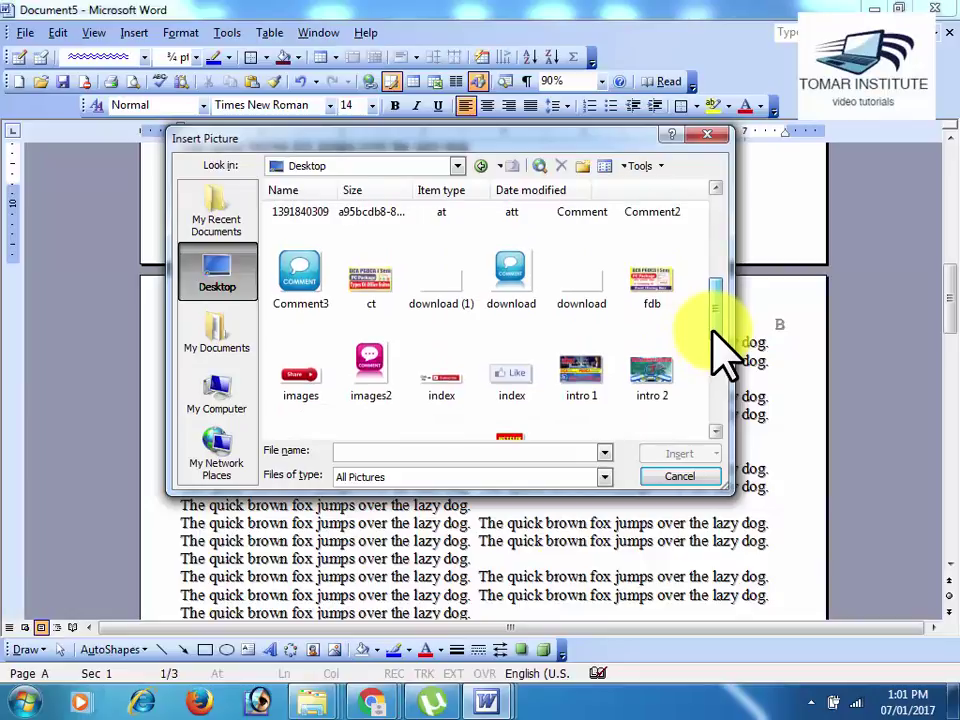
pyautogui.click(295, 290)
pyautogui.click(702, 453)
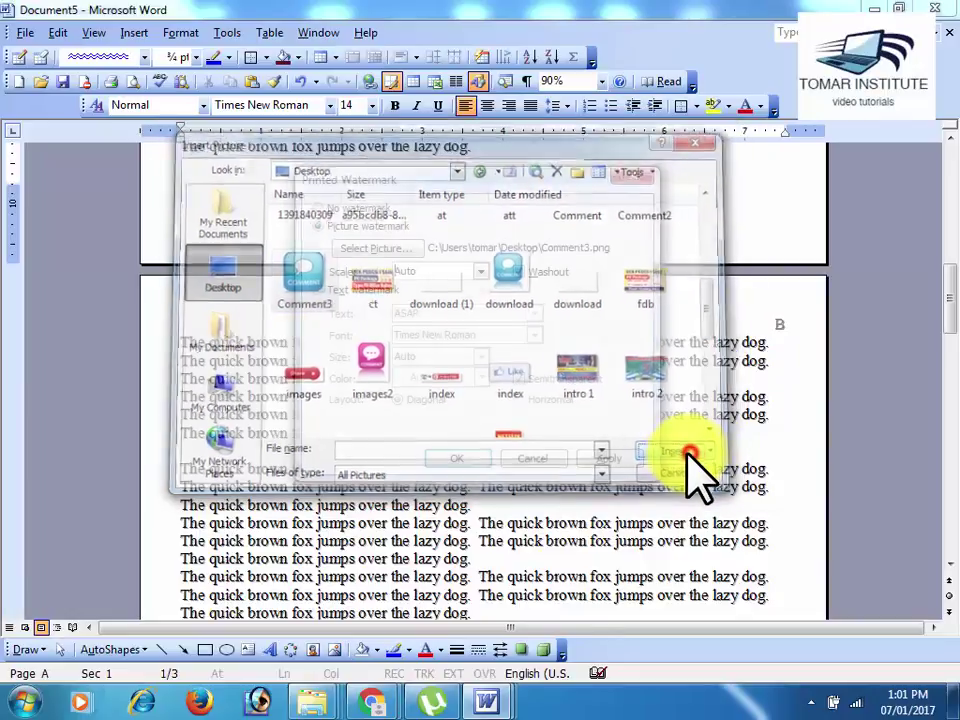
pyautogui.click(594, 459)
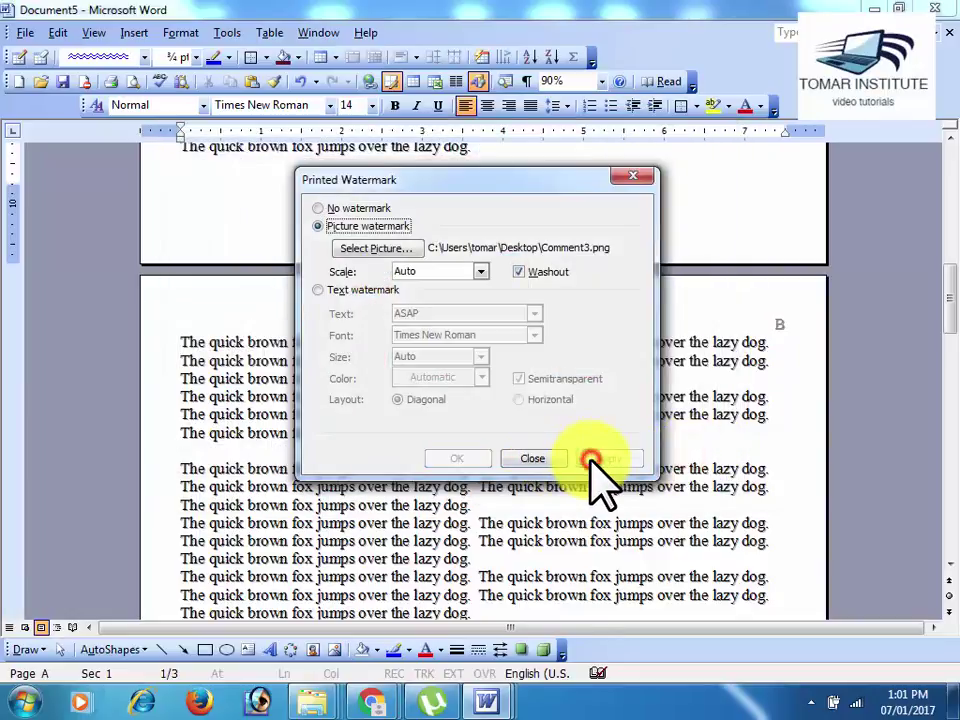
pyautogui.click(540, 462)
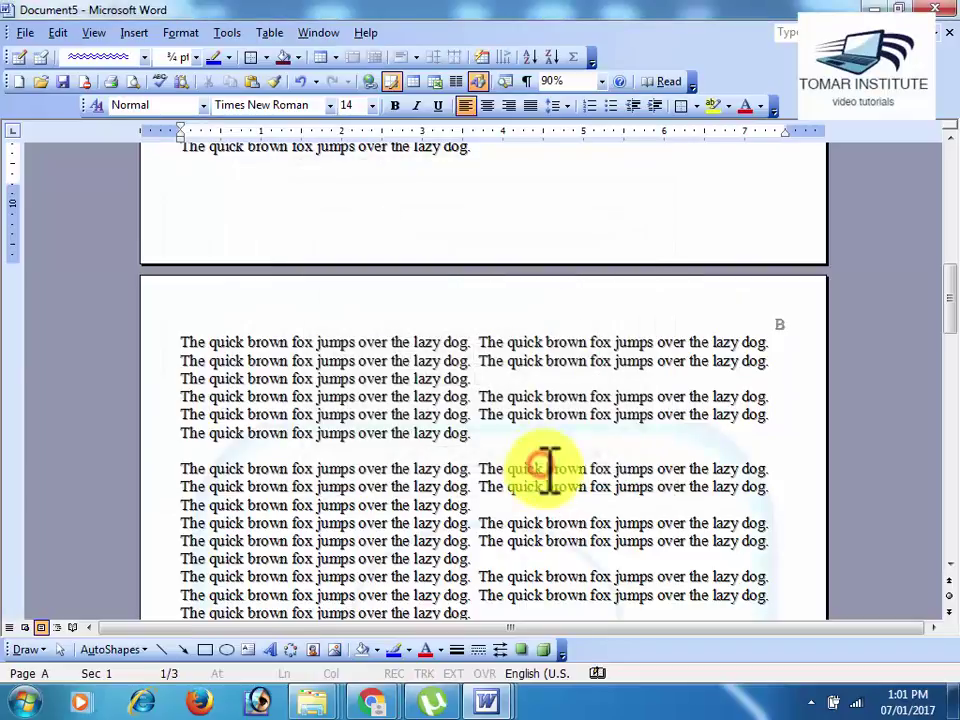
pyautogui.scroll(-2, 638, 531)
pyautogui.scroll(-4, 640, 540)
pyautogui.scroll(-2, 640, 538)
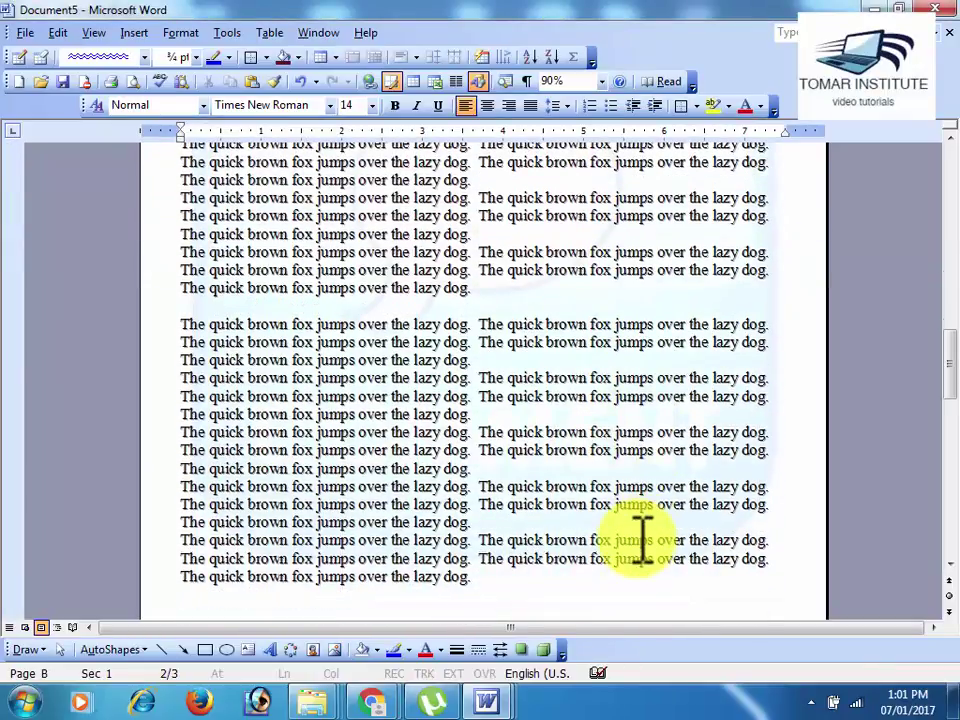
pyautogui.scroll(-2, 638, 540)
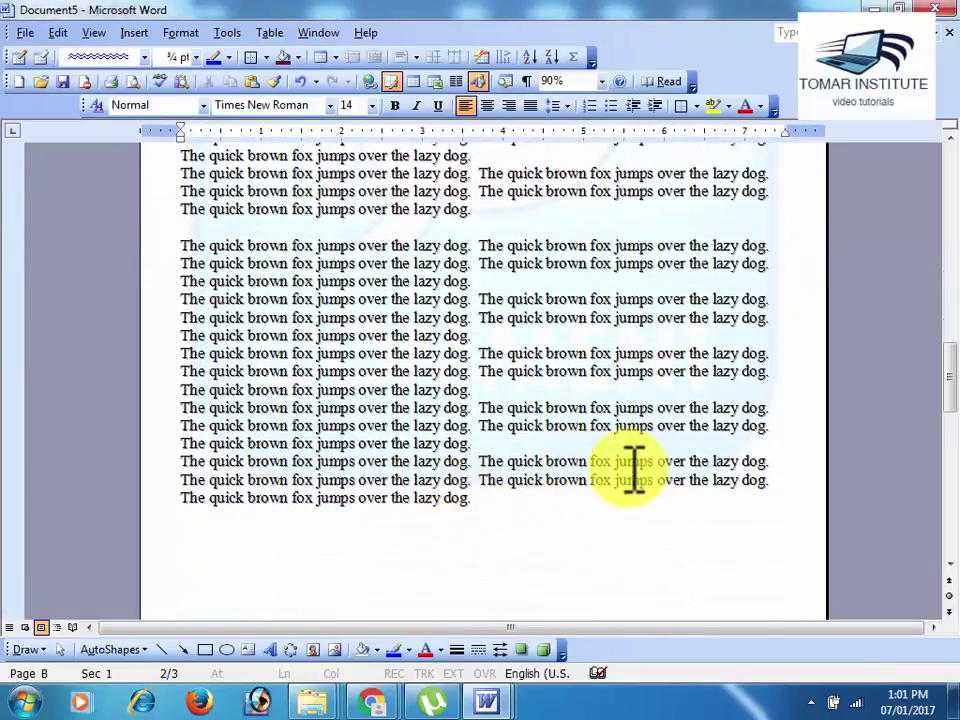
pyautogui.scroll(1, 608, 471)
pyautogui.scroll(3, 610, 470)
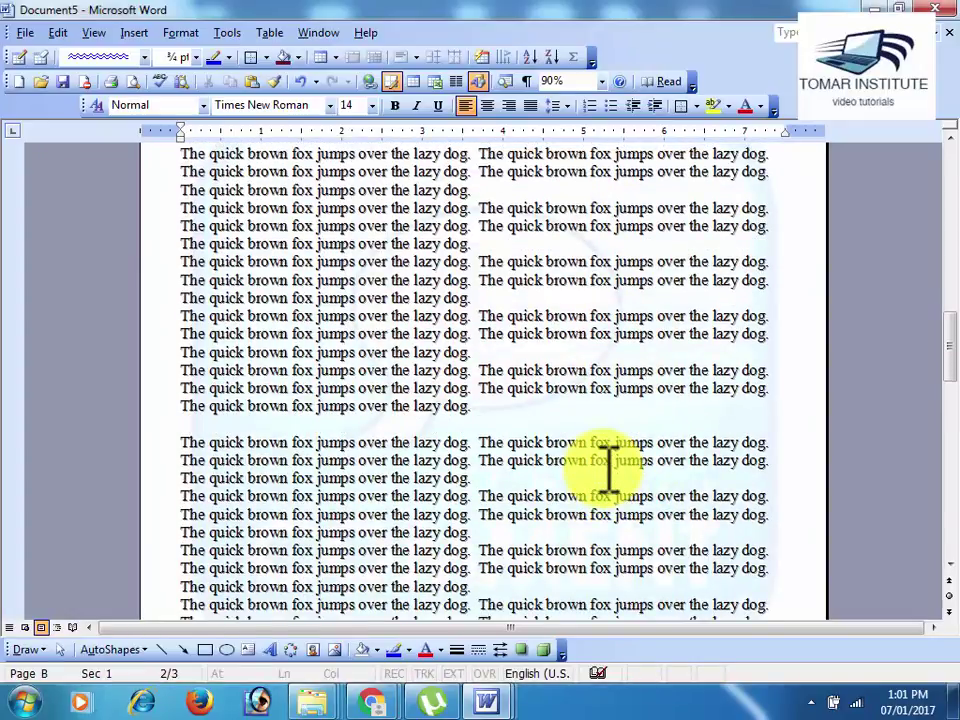
pyautogui.scroll(3, 610, 470)
pyautogui.scroll(-3, 610, 470)
pyautogui.scroll(-2, 609, 468)
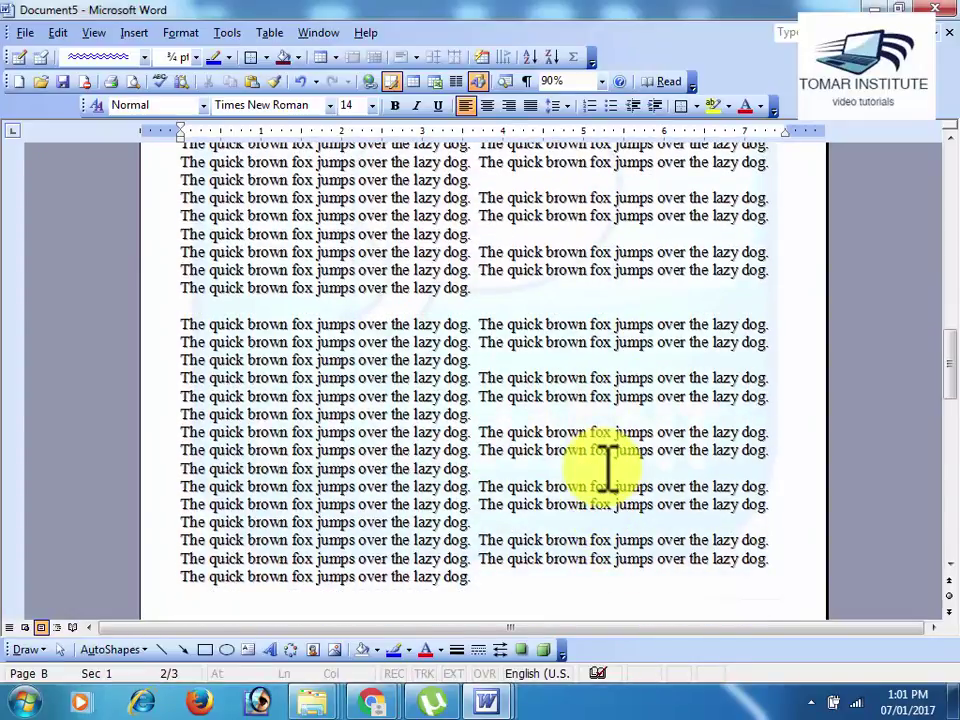
pyautogui.scroll(-3, 608, 466)
pyautogui.scroll(-4, 607, 467)
pyautogui.scroll(-2, 606, 467)
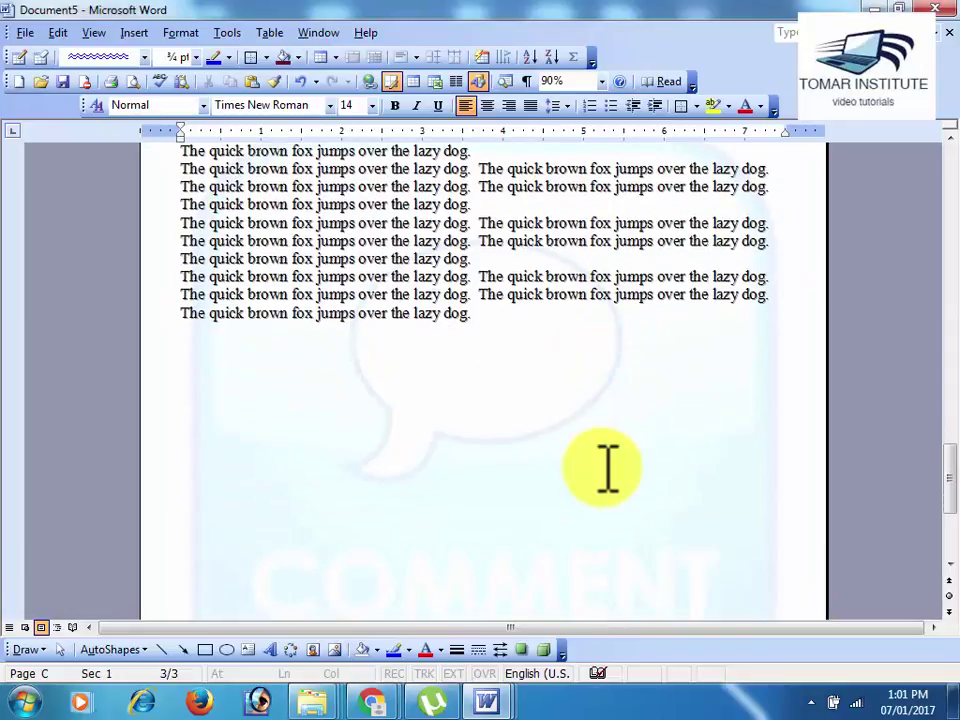
pyautogui.scroll(-1, 574, 467)
pyautogui.scroll(-1, 574, 468)
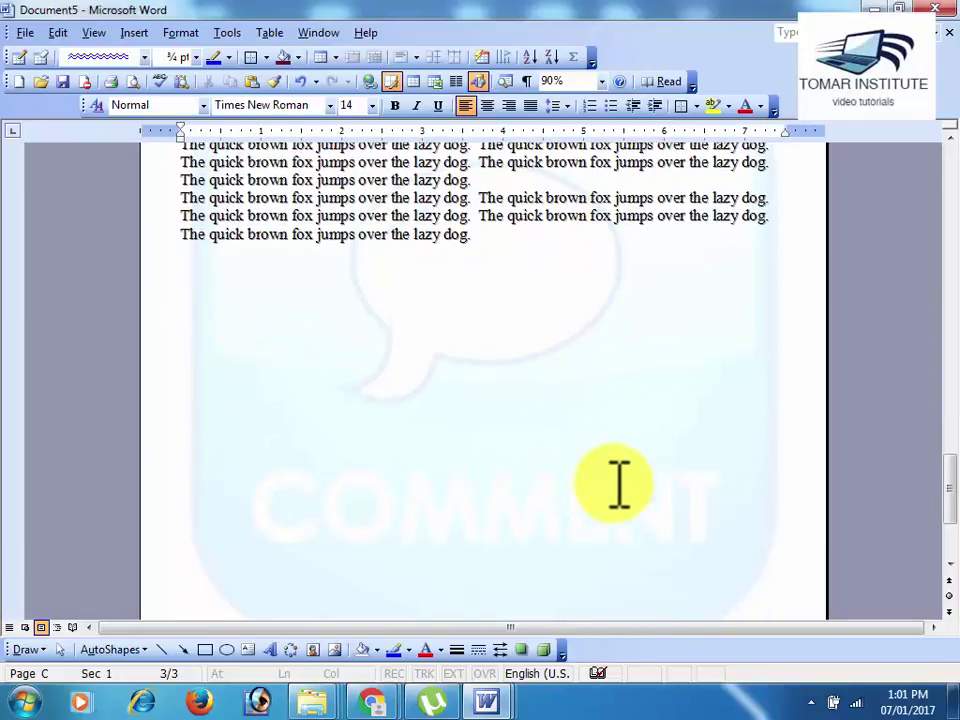
pyautogui.scroll(-1, 555, 479)
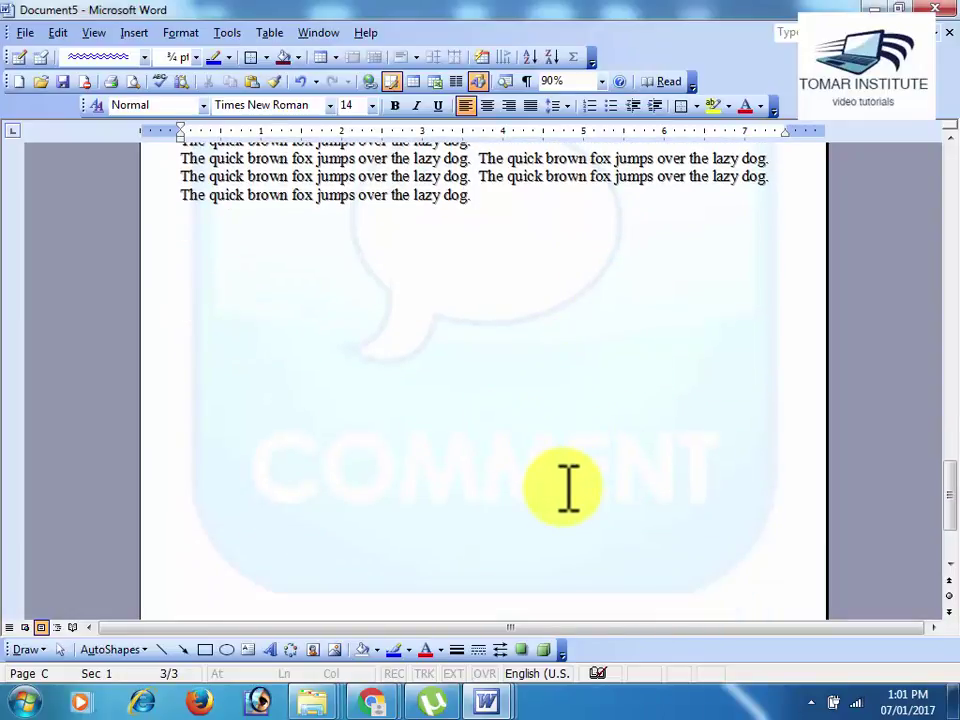
pyautogui.click(467, 505)
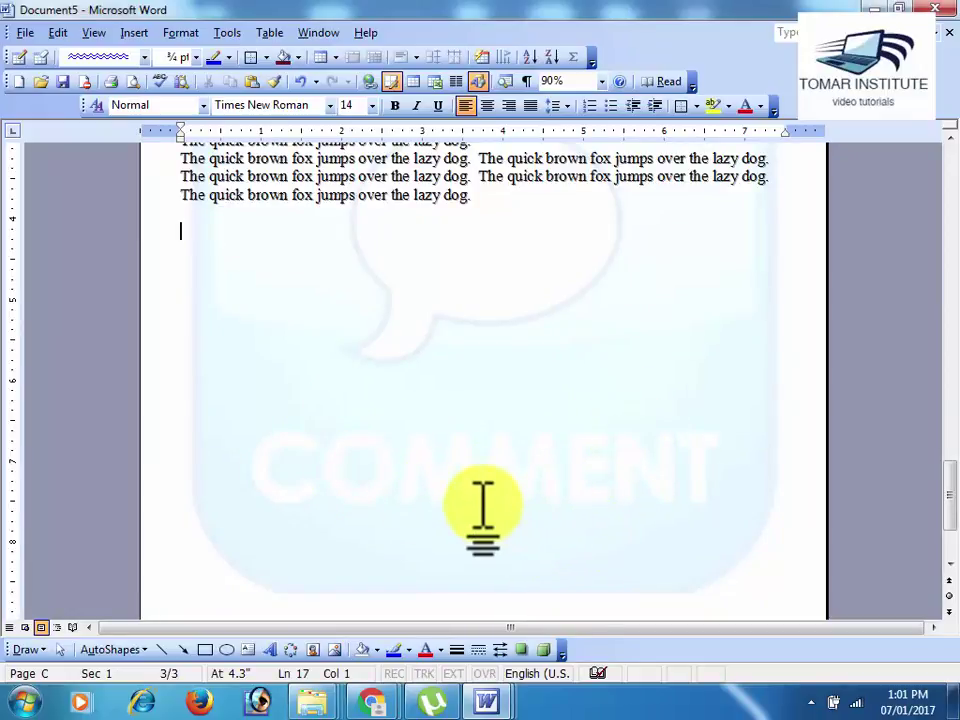
pyautogui.click(510, 199)
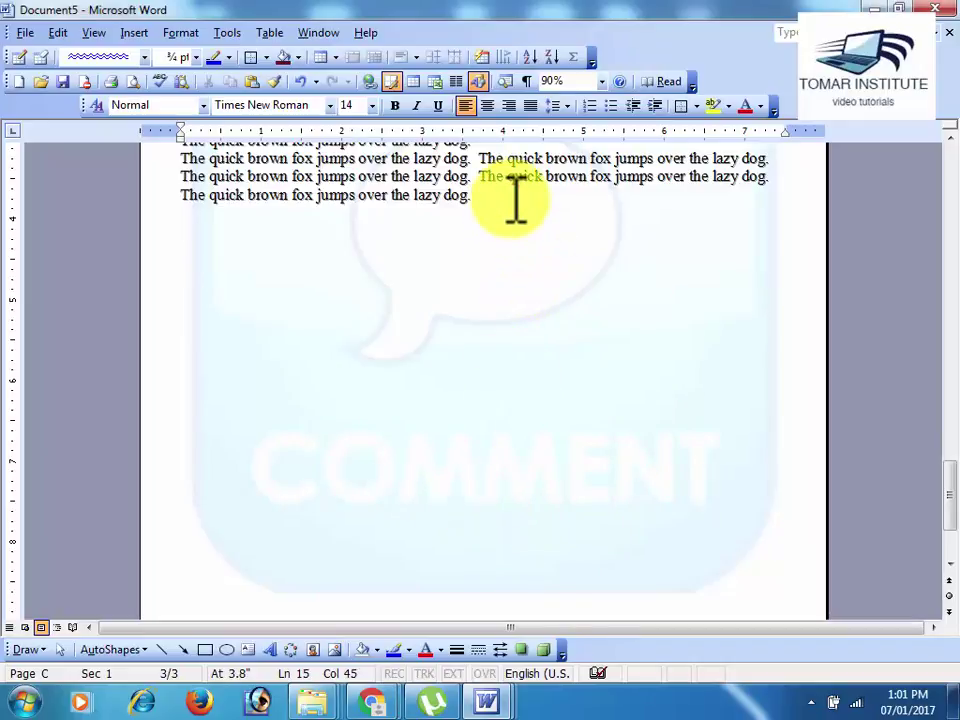
# Uncheck Washout in Printed Watermark so the Comment3 watermark appears in full colour.
pyautogui.click(181, 32)
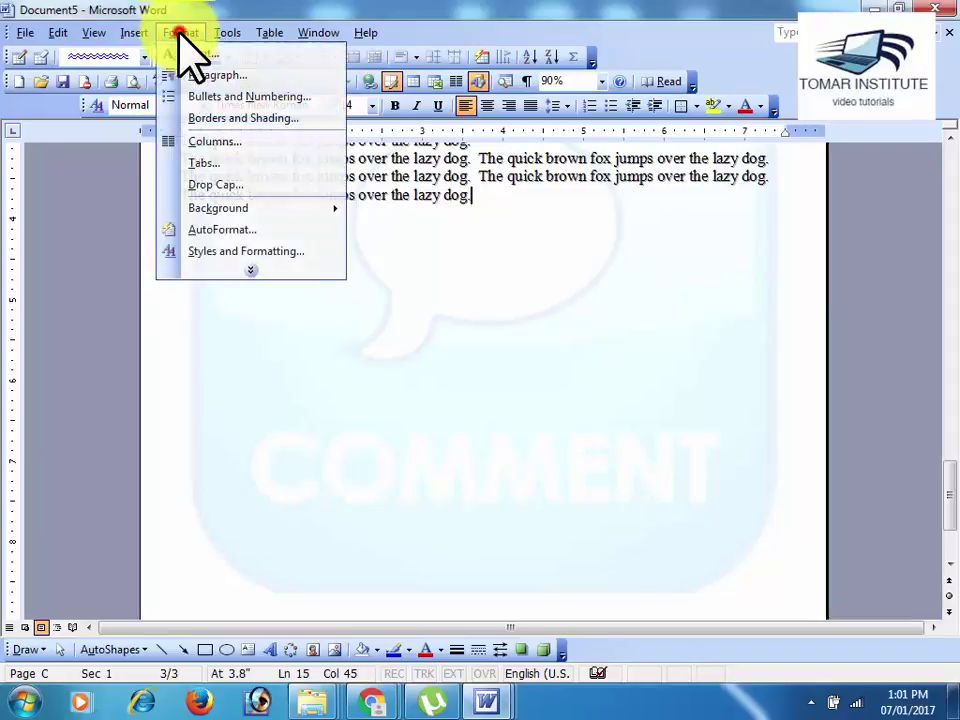
pyautogui.click(242, 206)
pyautogui.click(410, 373)
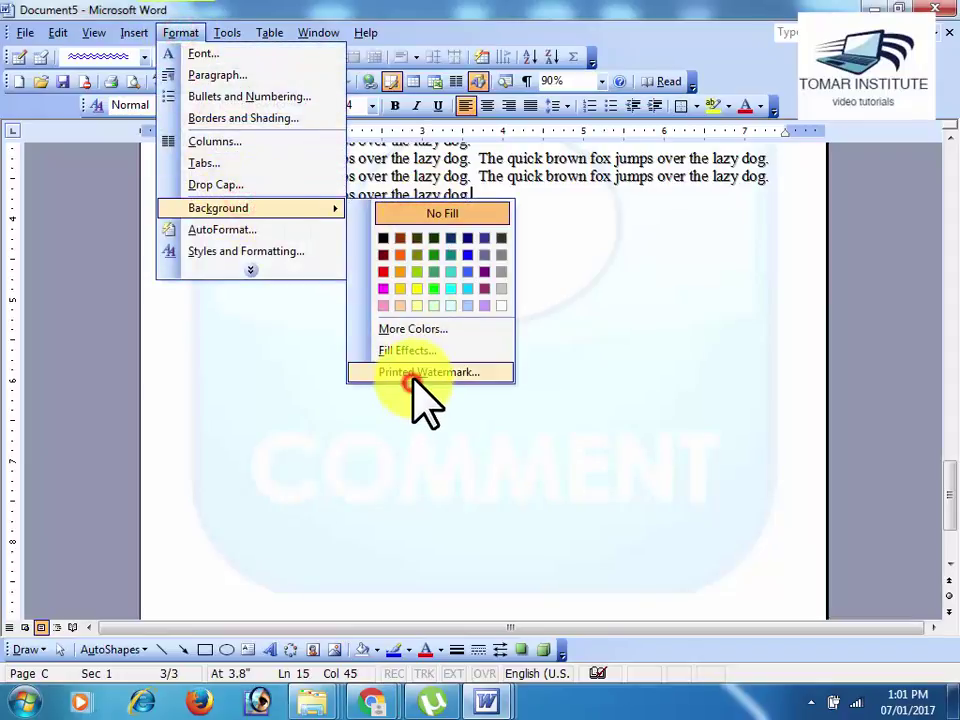
pyautogui.click(518, 272)
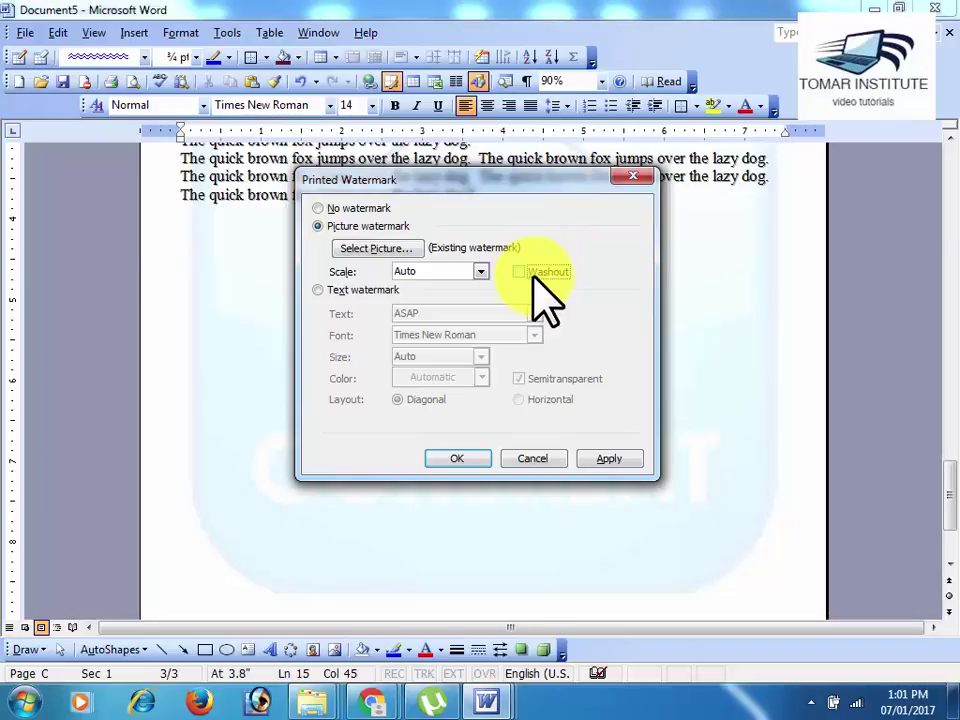
pyautogui.click(609, 458)
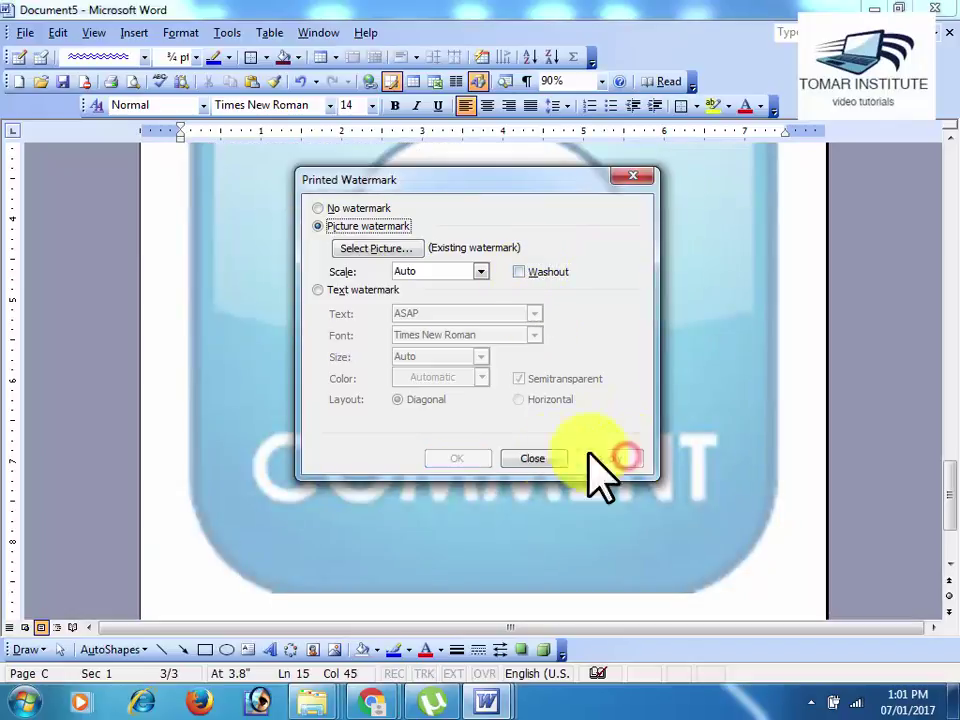
pyautogui.click(530, 458)
pyautogui.scroll(8, 545, 450)
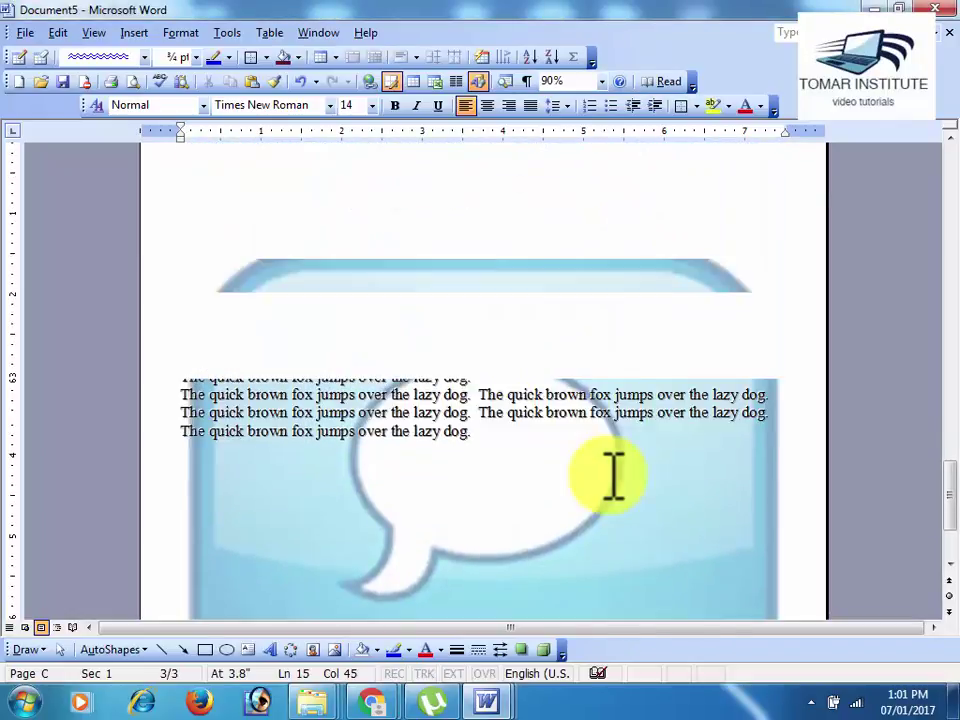
# Scroll through page two to check the full-colour blue speech-bubble watermark behind the text.
pyautogui.scroll(2, 610, 490)
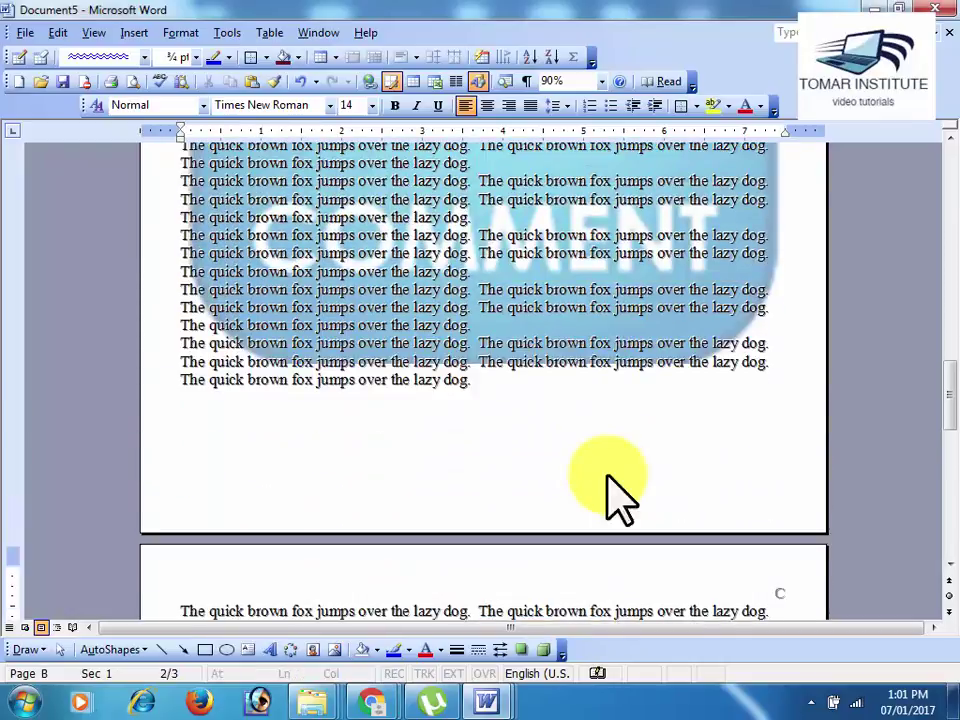
pyautogui.scroll(3, 610, 495)
pyautogui.scroll(1, 612, 475)
pyautogui.scroll(1, 612, 475)
pyautogui.scroll(1, 612, 475)
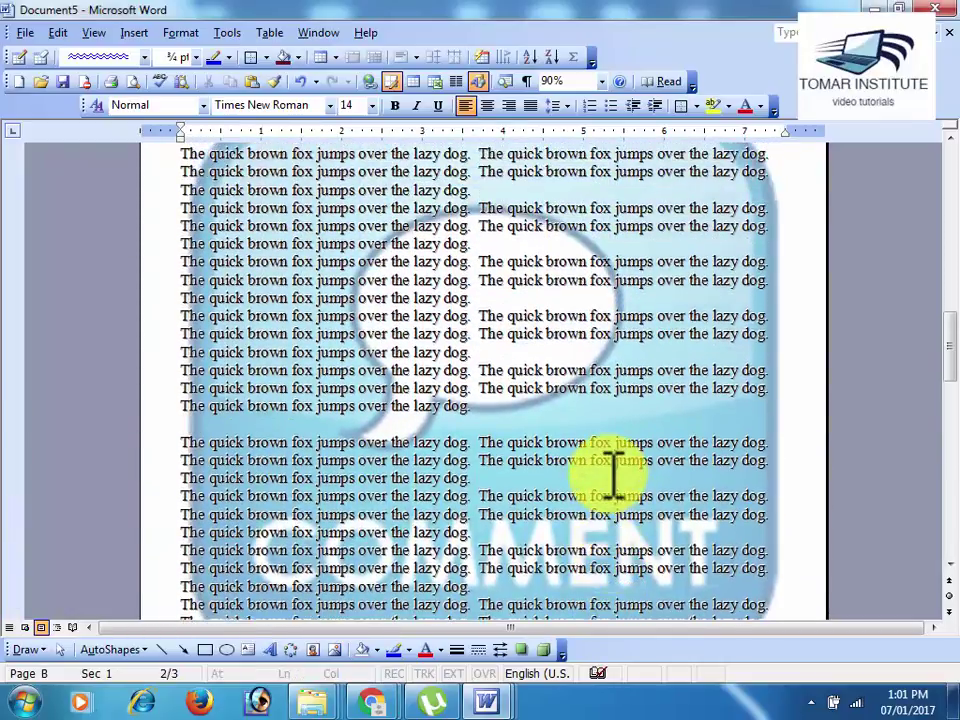
pyautogui.scroll(-1, 612, 475)
pyautogui.scroll(-2, 612, 475)
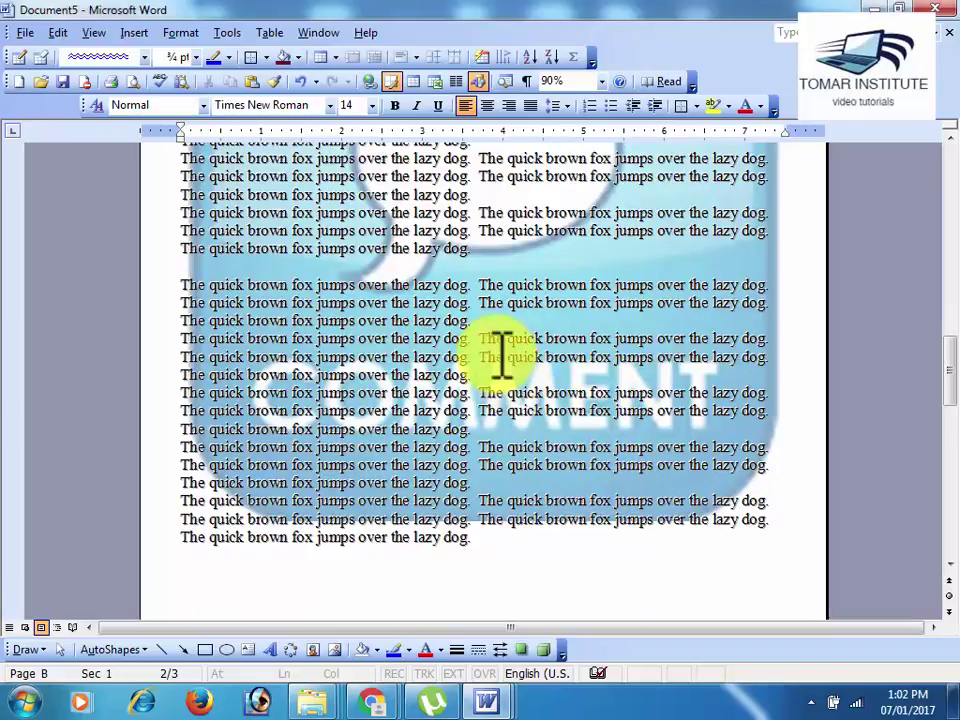
pyautogui.click(181, 32)
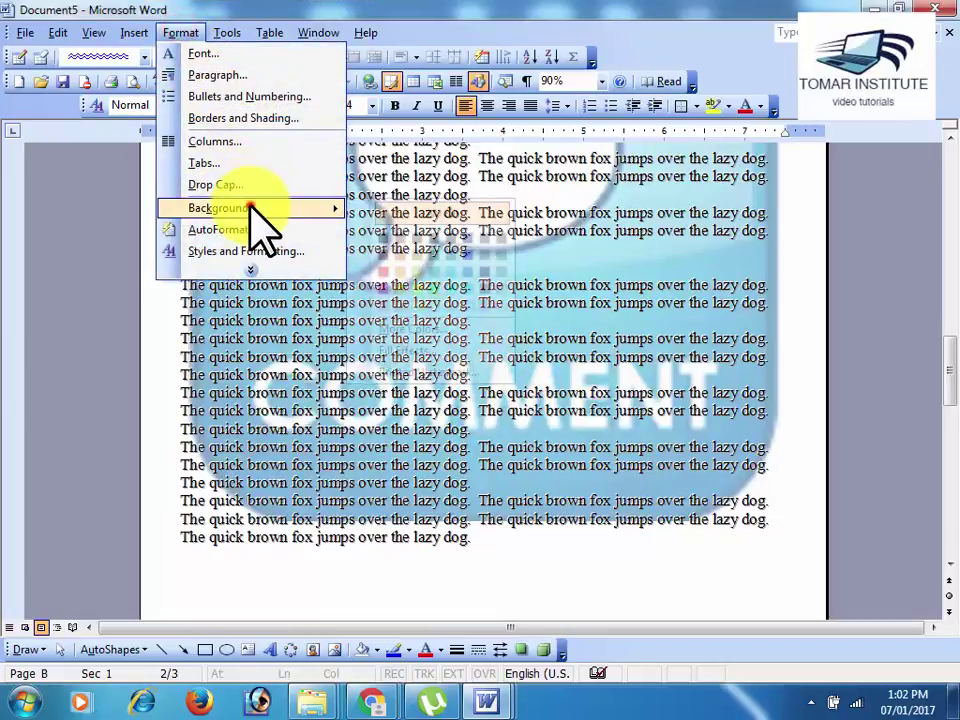
# Set the Comment3 picture watermark scale to 50% and apply it.
pyautogui.moveTo(255, 208)
pyautogui.click(446, 369)
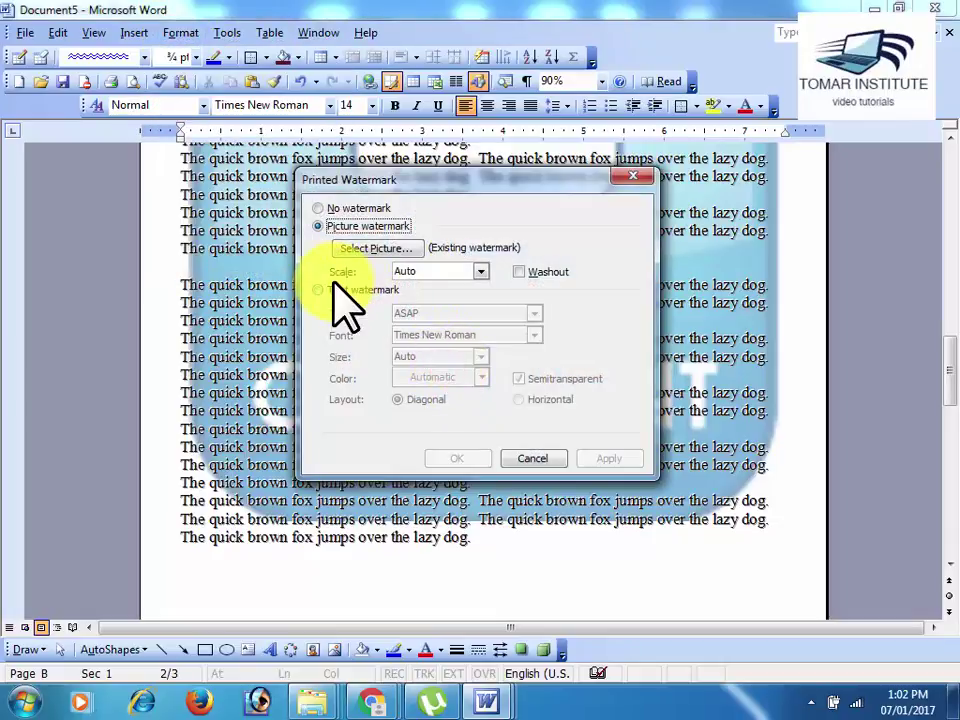
pyautogui.click(481, 272)
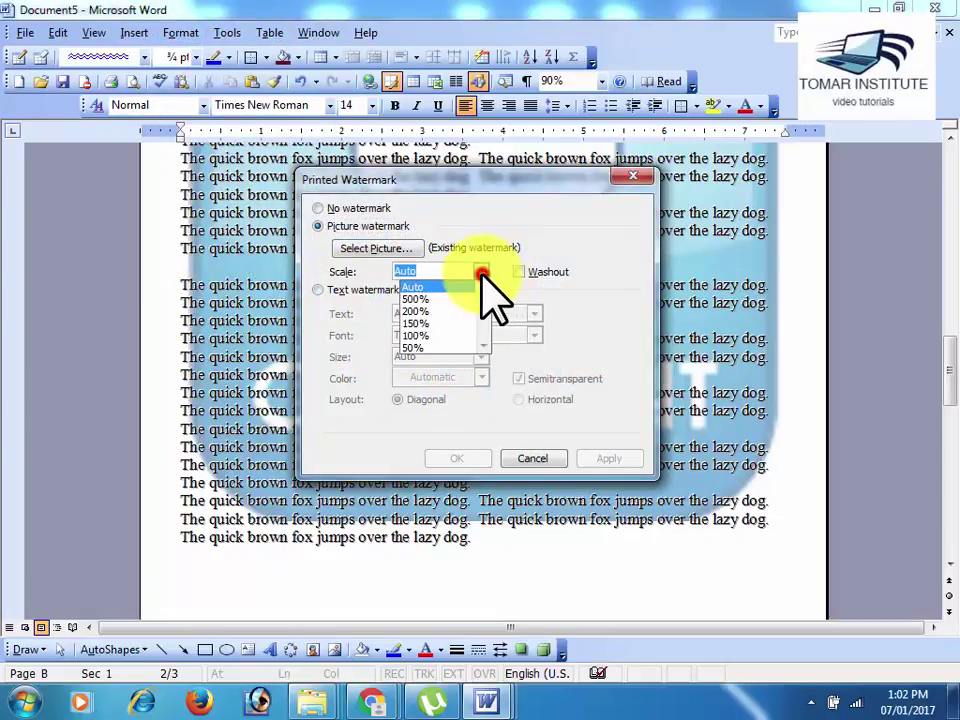
pyautogui.click(460, 347)
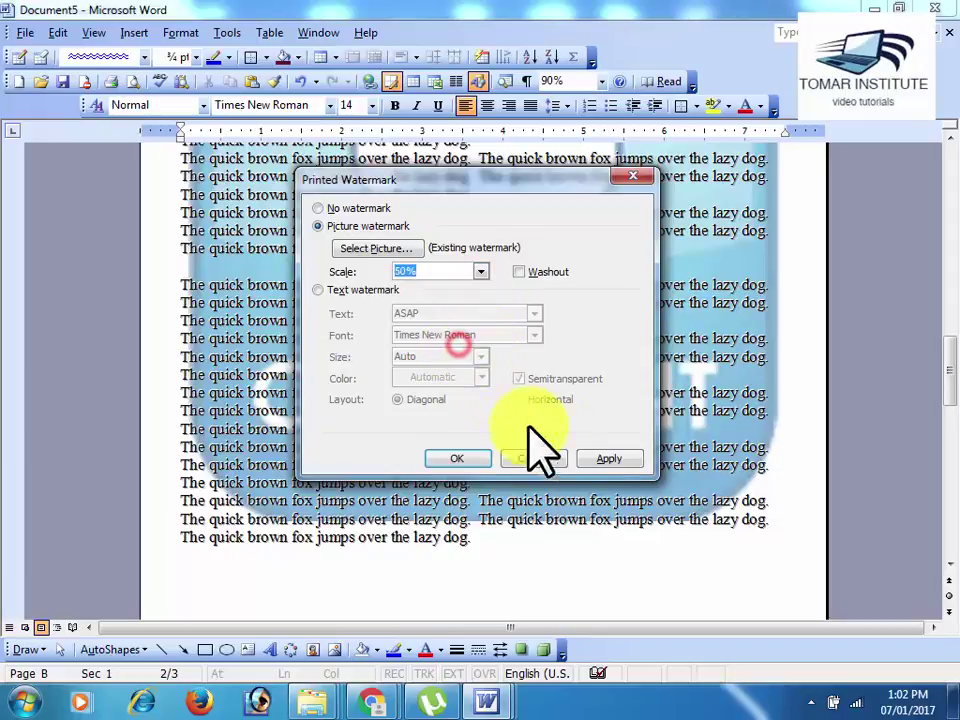
pyautogui.click(607, 458)
pyautogui.click(533, 458)
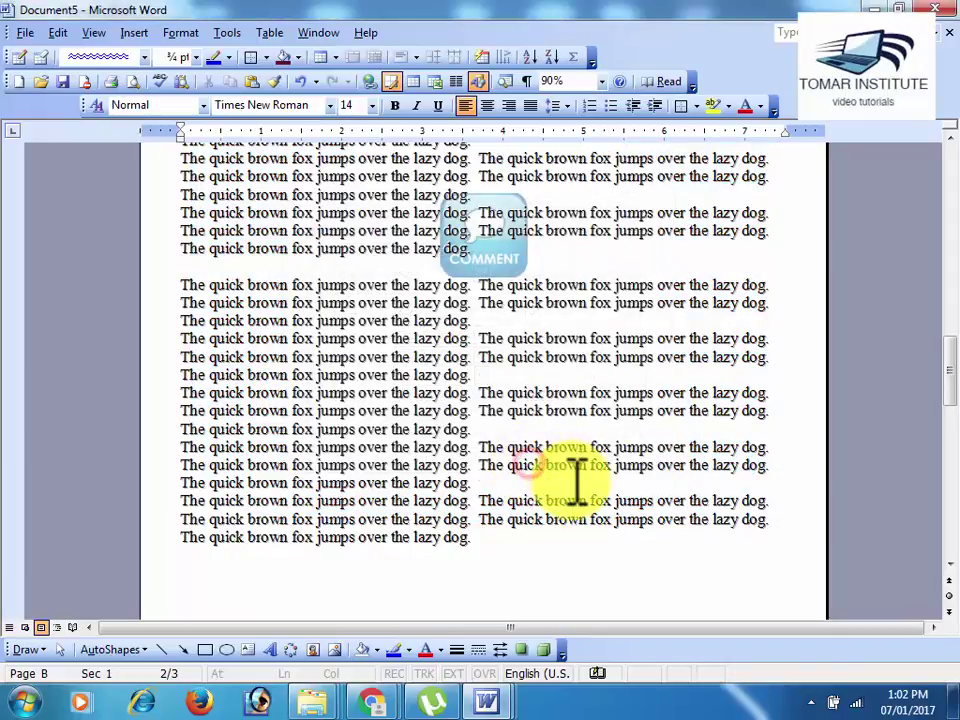
pyautogui.scroll(2, 578, 482)
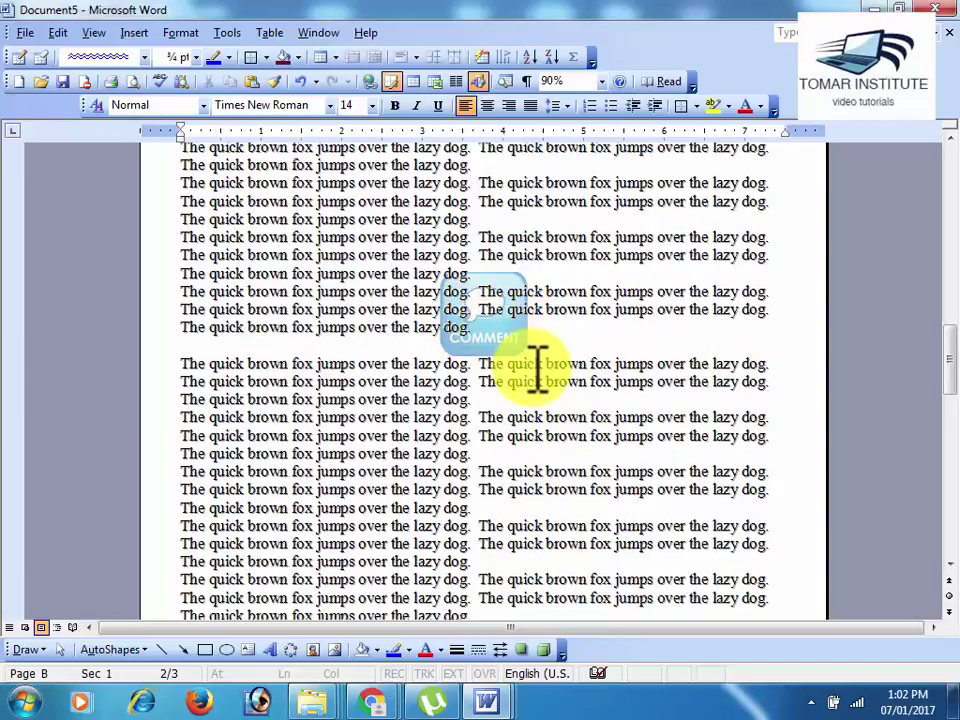
# Switch the printed watermark to text and choose CONFIDENTIAL from the preset text list.
pyautogui.click(181, 32)
pyautogui.moveTo(246, 208)
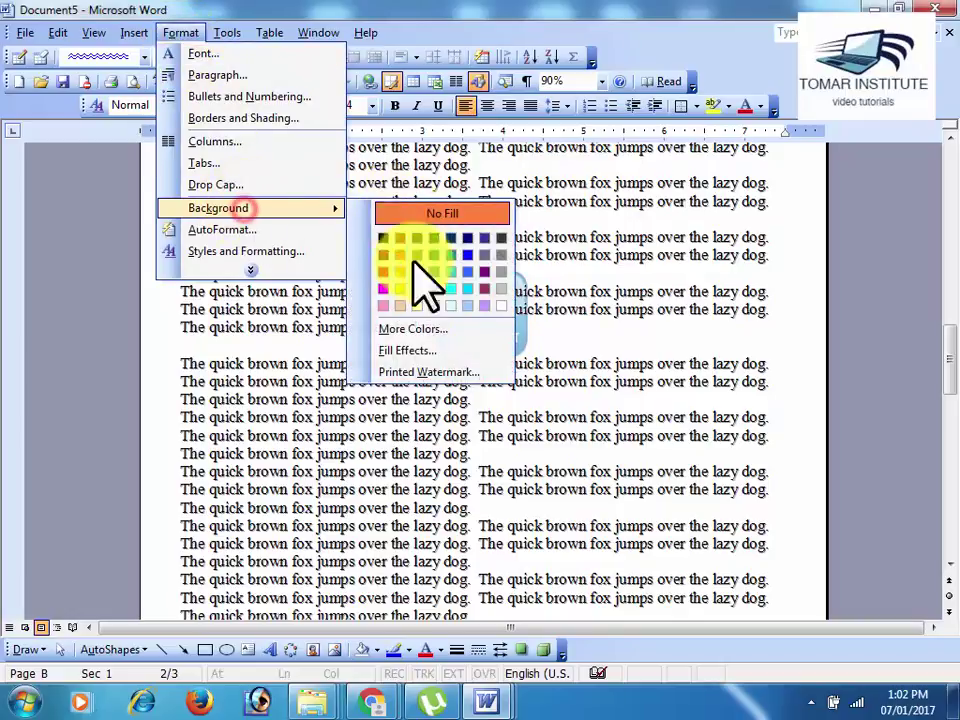
pyautogui.click(418, 372)
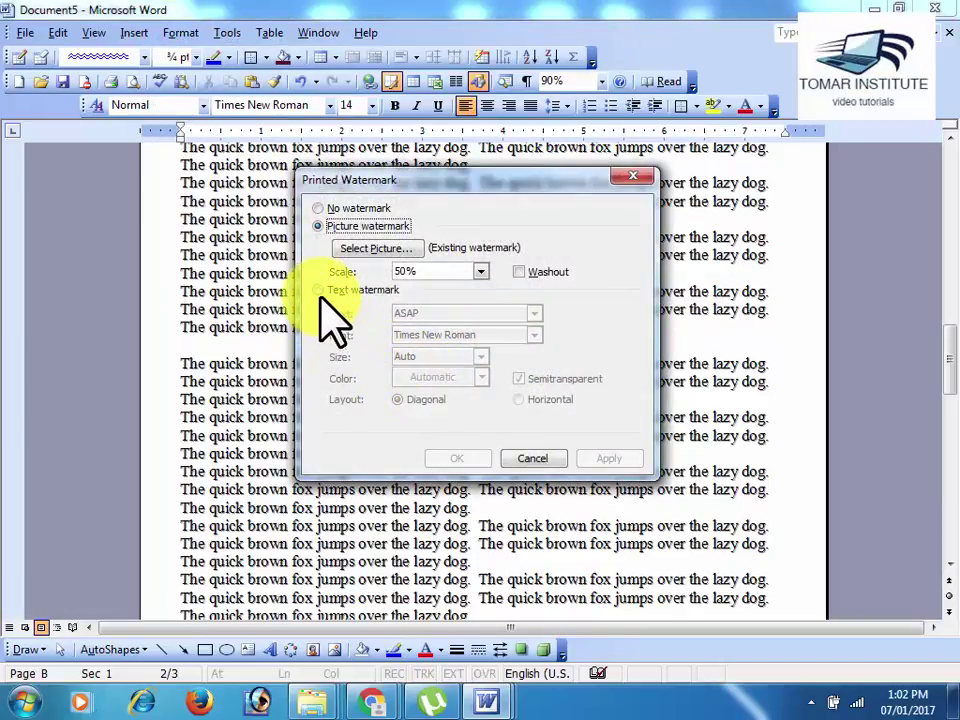
pyautogui.click(318, 291)
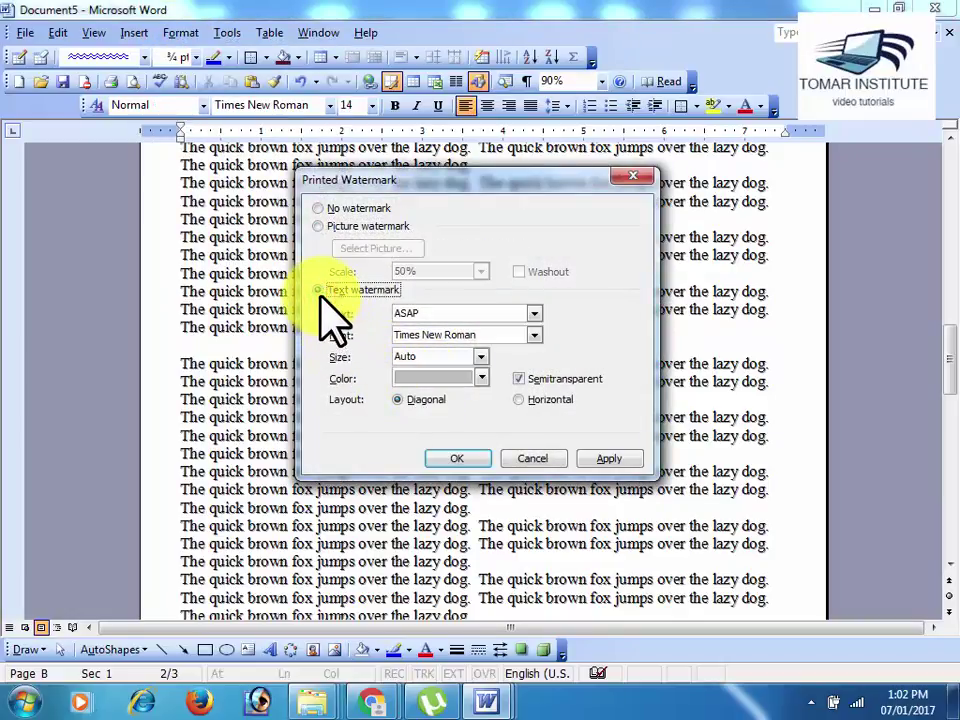
pyautogui.click(535, 314)
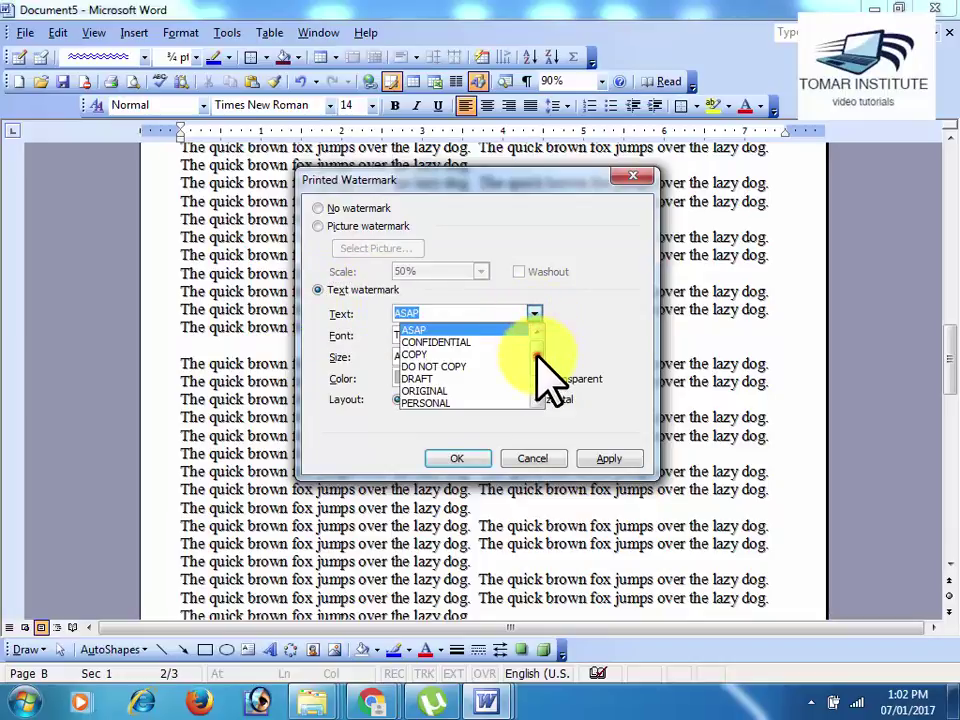
pyautogui.scroll(-1, 540, 364)
pyautogui.scroll(1, 500, 368)
pyautogui.click(450, 367)
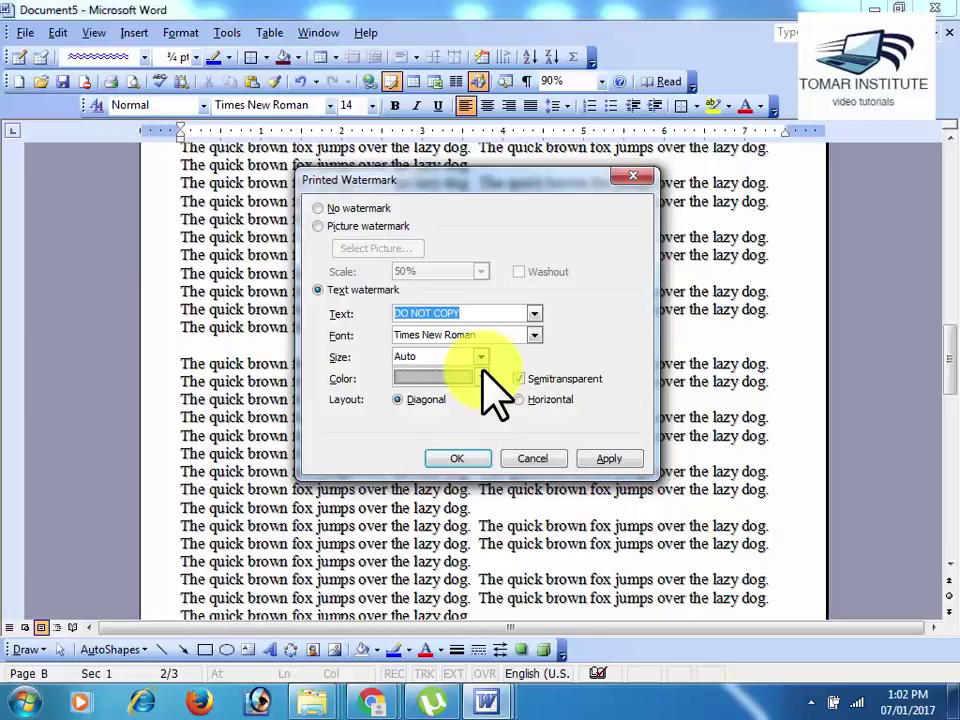
pyautogui.click(534, 314)
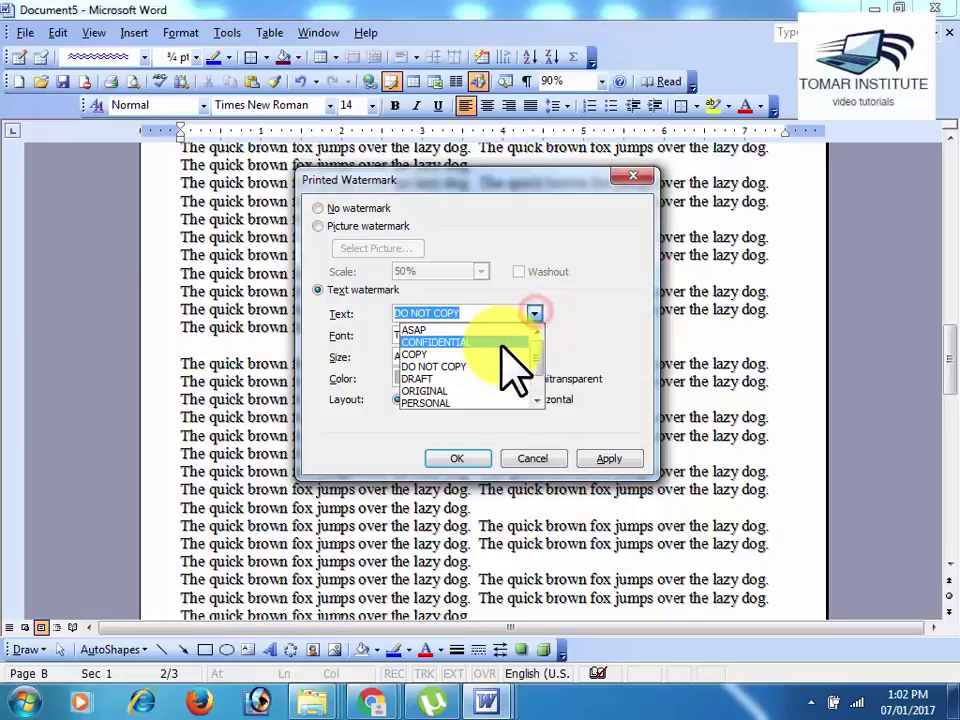
pyautogui.click(502, 343)
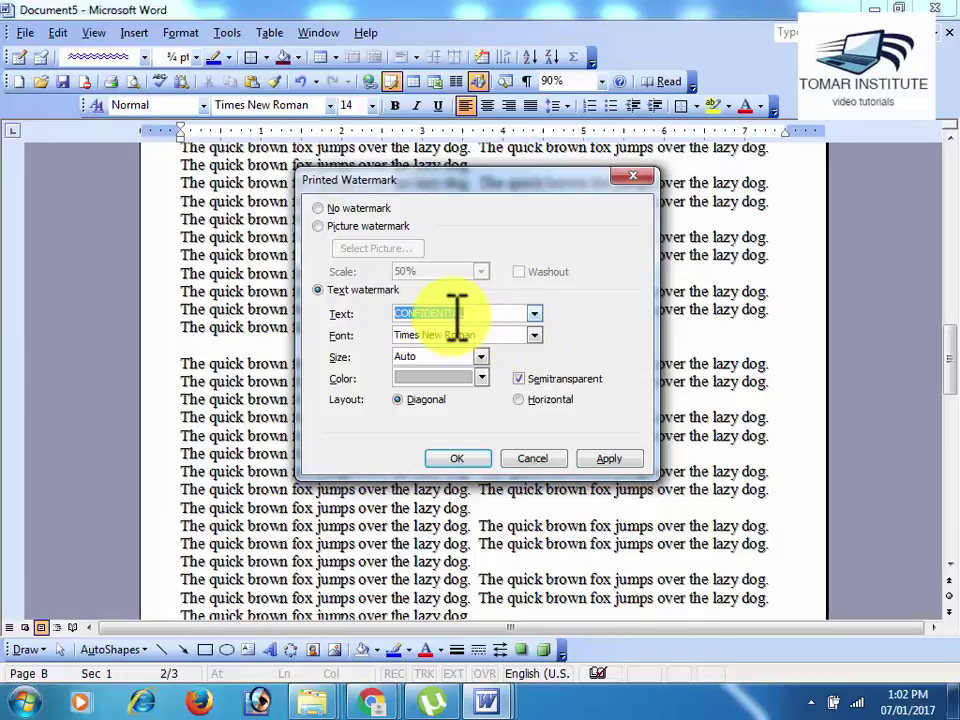
# Give the CONFIDENTIAL watermark Agency FB font, size 44, black colour, and apply it.
pyautogui.click(533, 335)
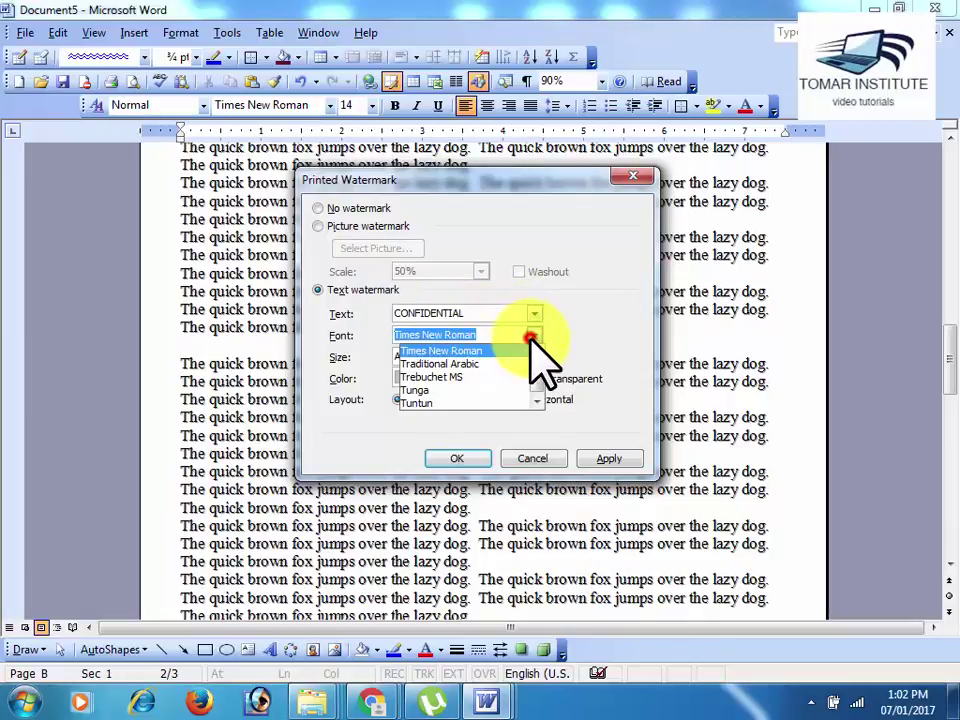
pyautogui.scroll(-2, 515, 390)
pyautogui.click(495, 390)
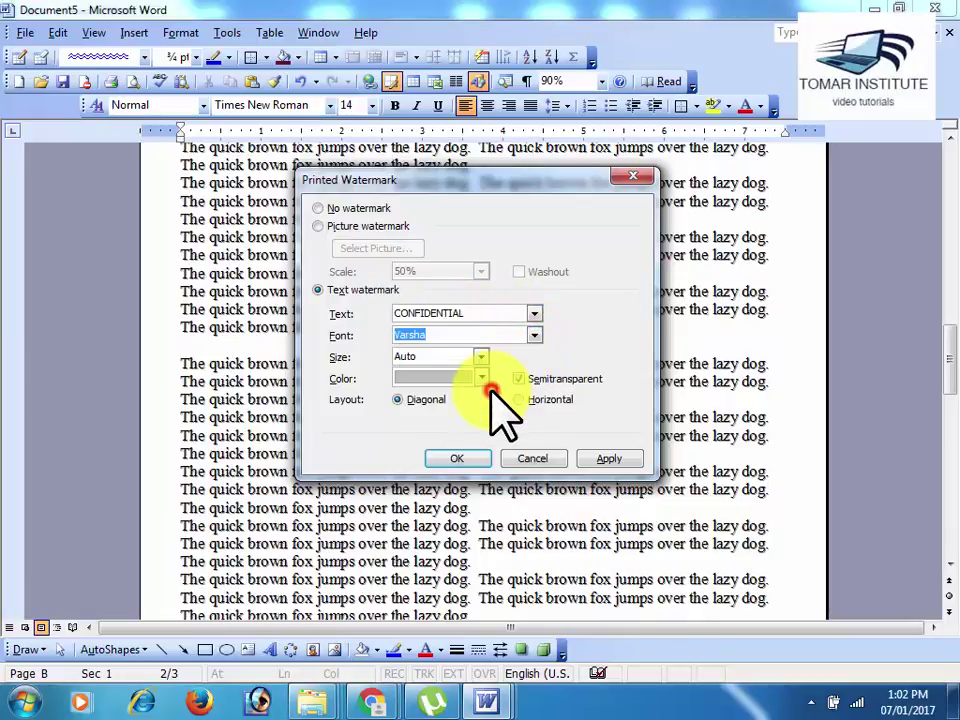
pyautogui.click(535, 335)
pyautogui.scroll(10, 546, 396)
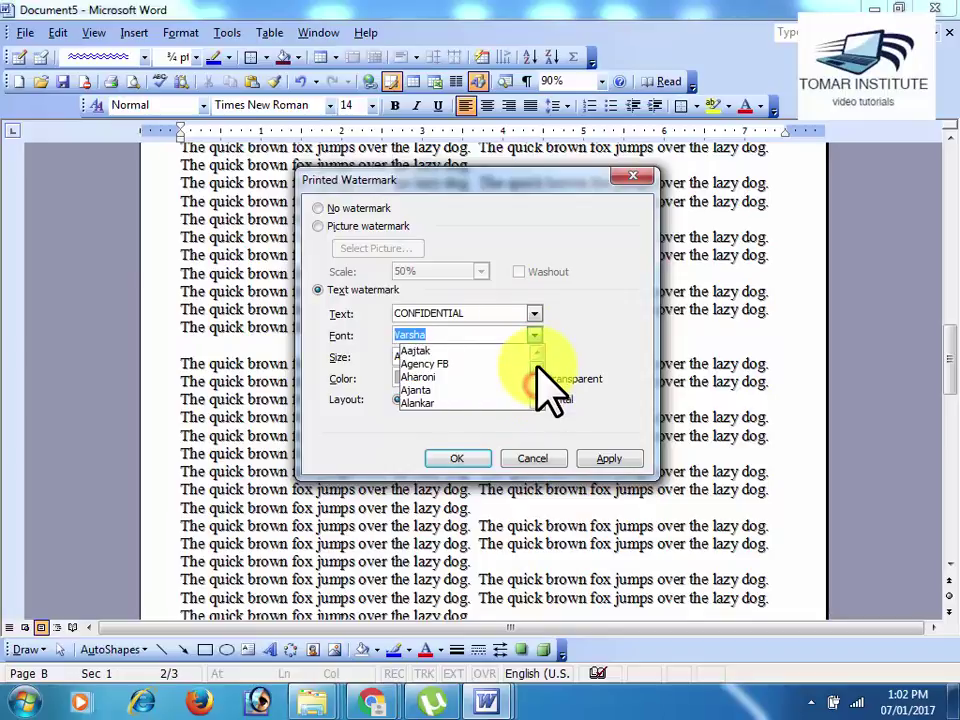
pyautogui.click(474, 363)
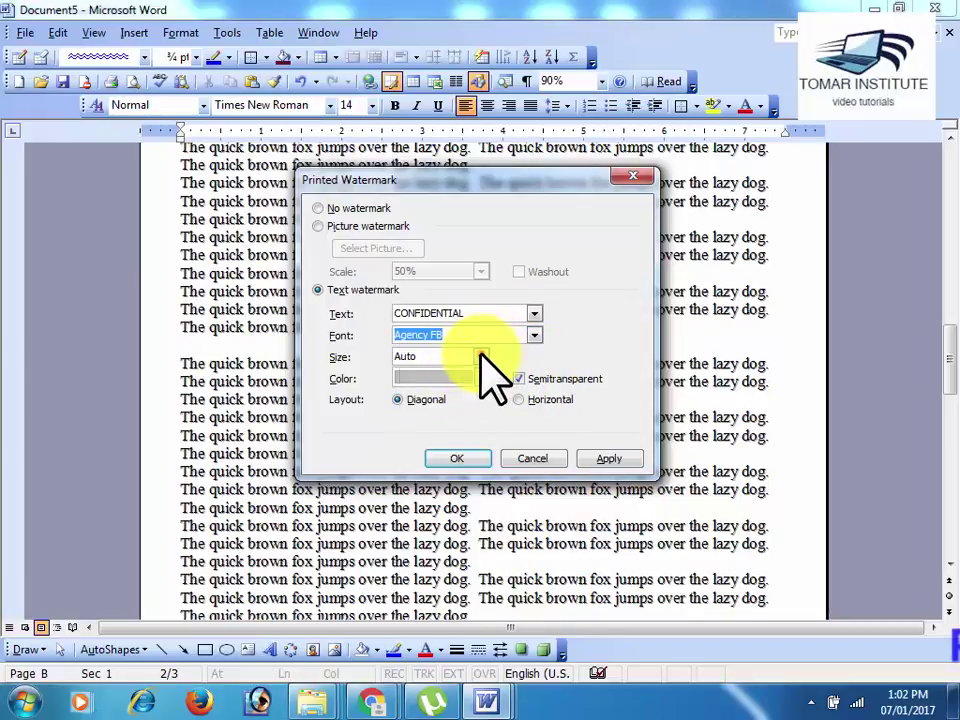
pyautogui.click(481, 356)
pyautogui.click(456, 398)
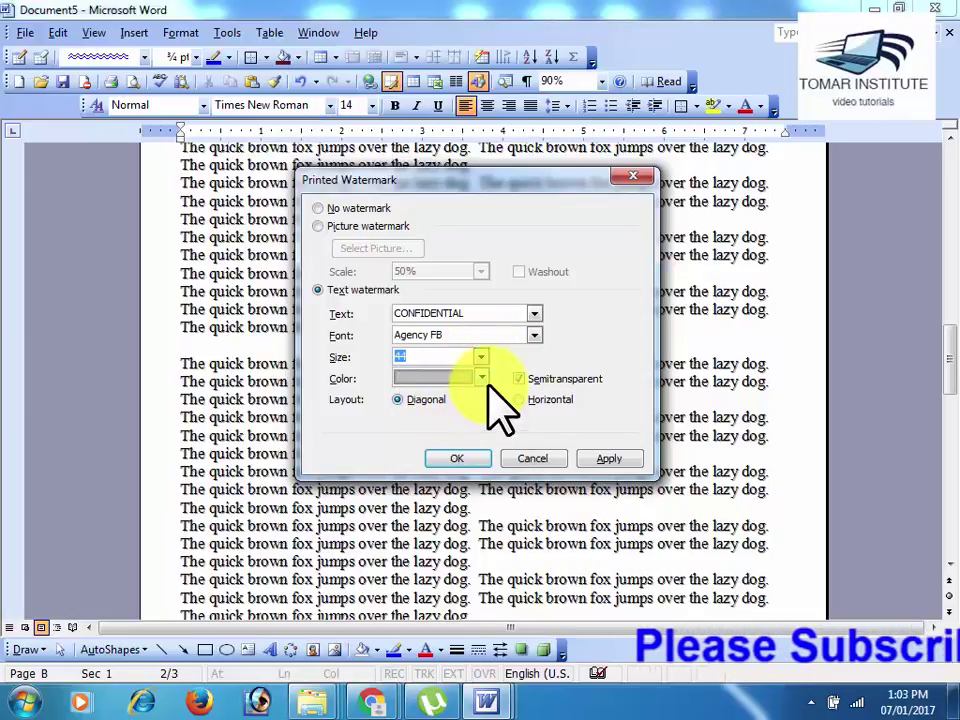
pyautogui.click(481, 379)
pyautogui.click(430, 433)
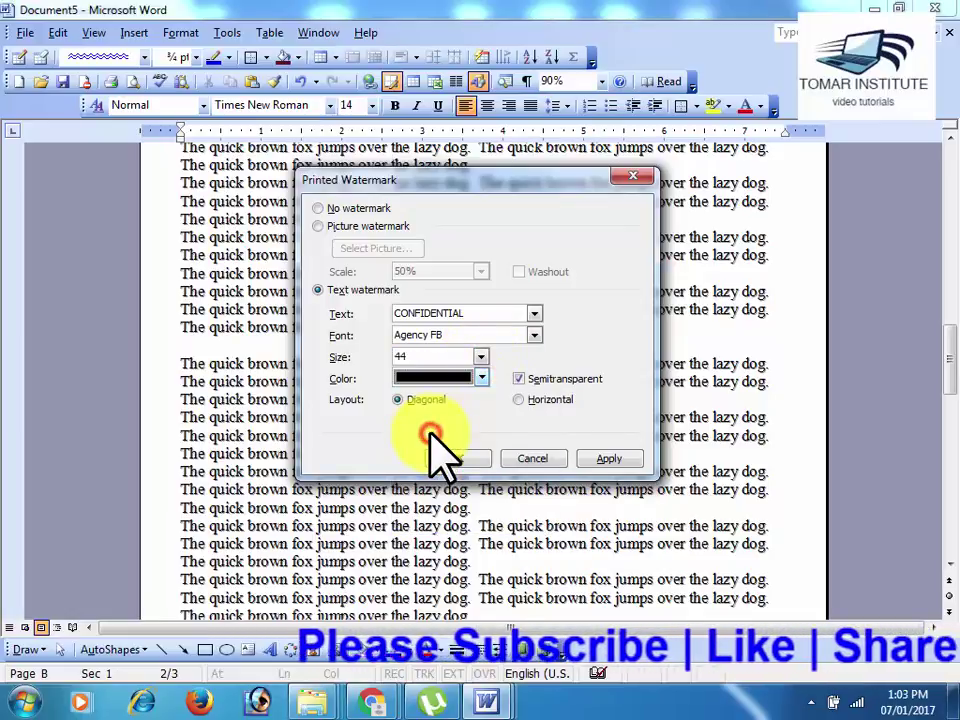
pyautogui.click(600, 458)
pyautogui.click(540, 458)
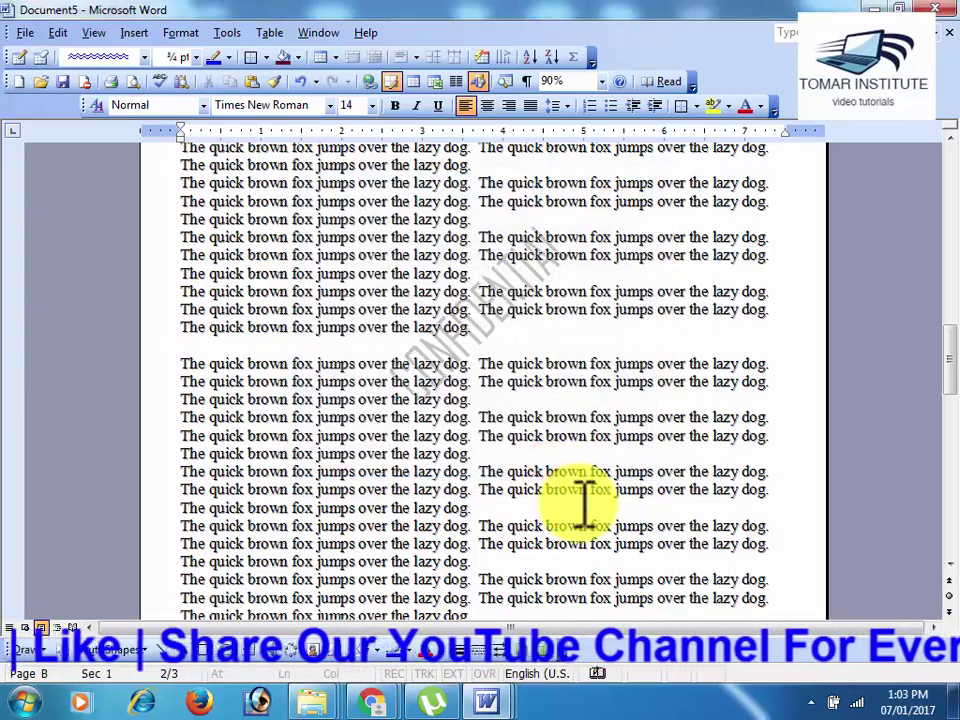
# Make the CONFIDENTIAL printed watermark horizontal and turn off its semitransparency.
pyautogui.scroll(-8, 578, 505)
pyautogui.scroll(-10, 585, 503)
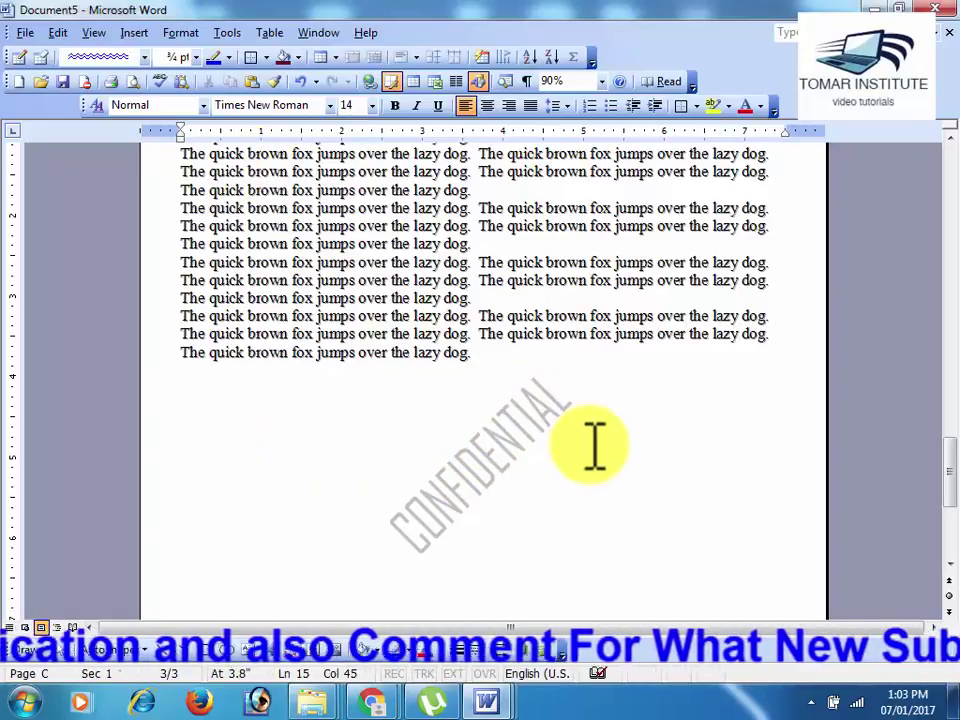
pyautogui.click(180, 33)
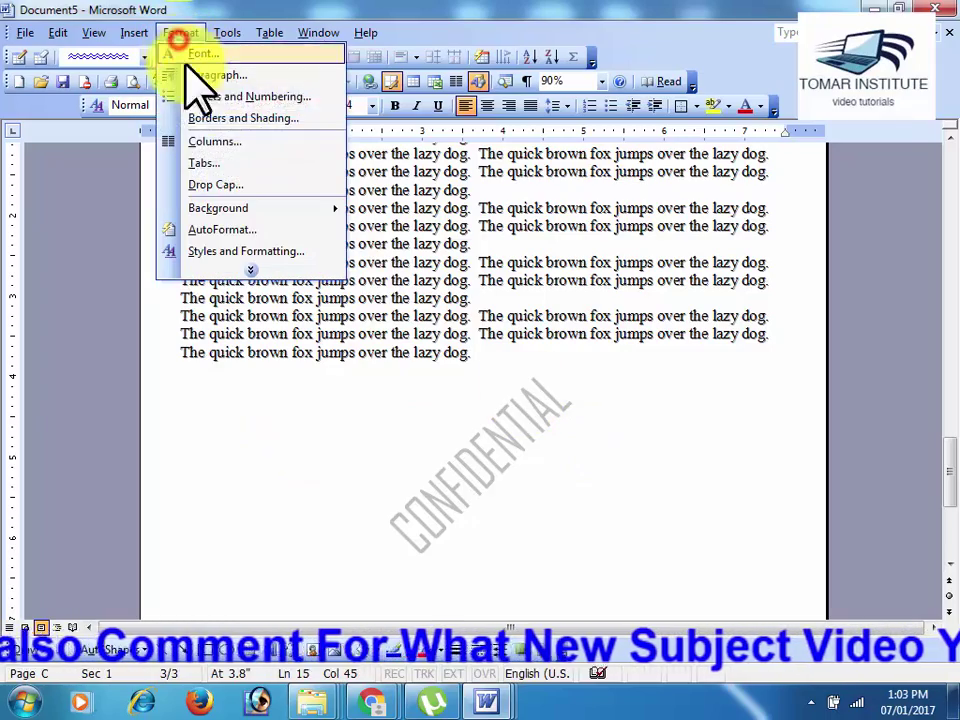
pyautogui.click(243, 207)
pyautogui.click(410, 371)
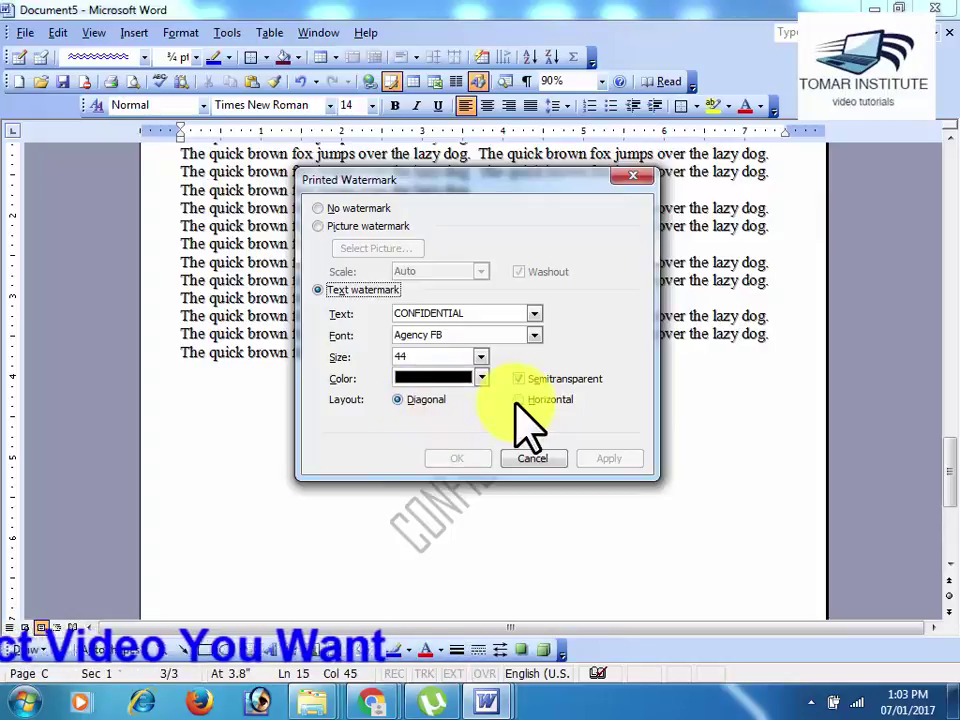
pyautogui.click(513, 400)
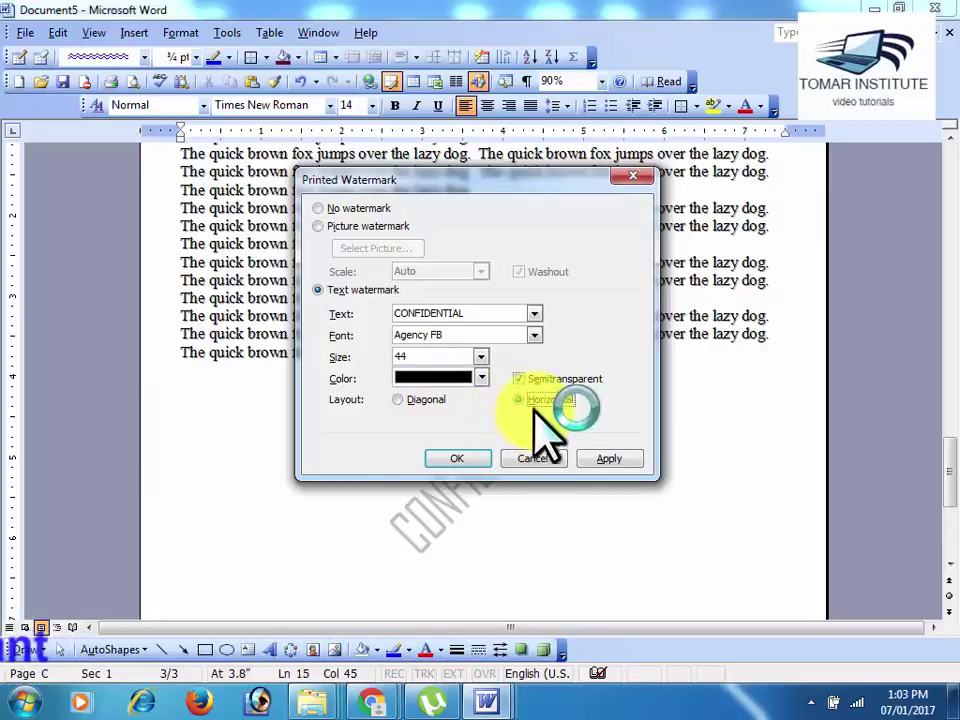
pyautogui.click(519, 379)
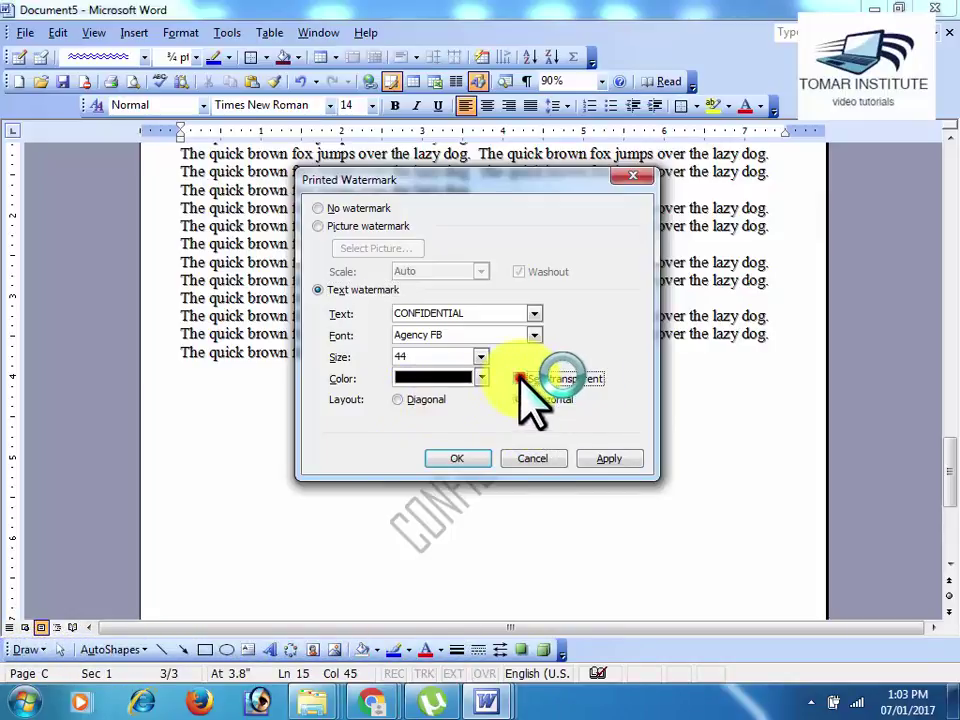
pyautogui.click(605, 458)
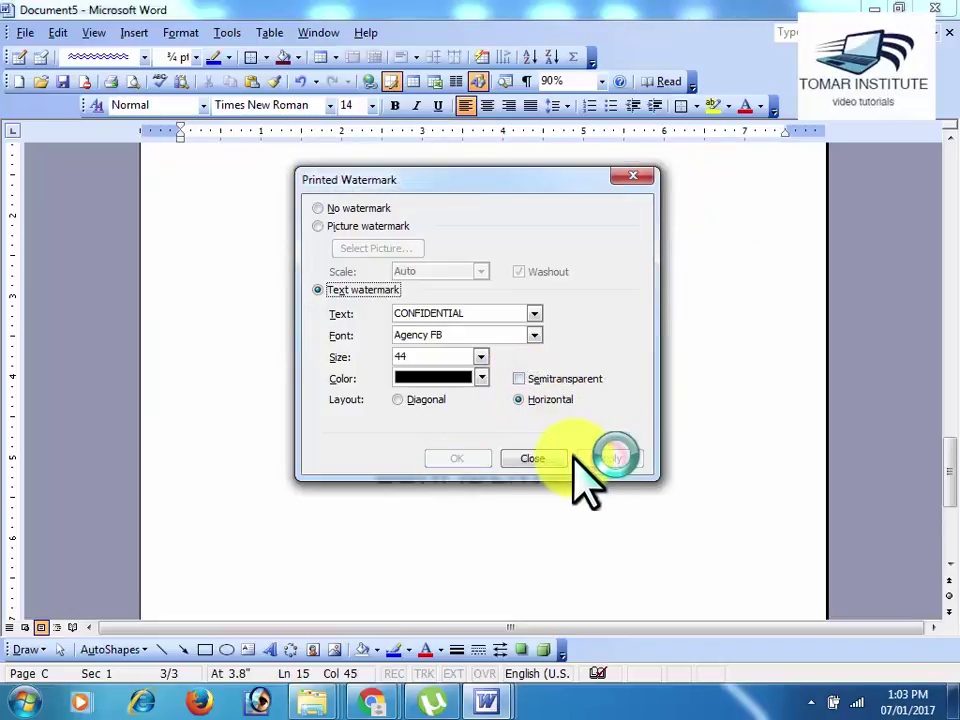
pyautogui.click(540, 460)
pyautogui.press('Return')
pyautogui.press('Return')
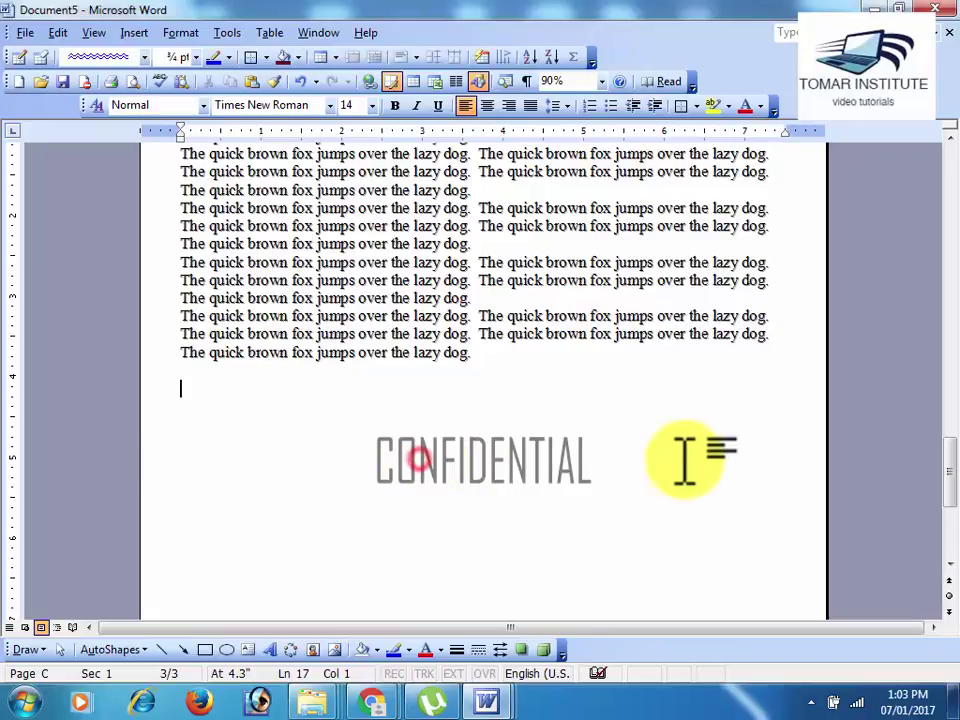
# Change the printed watermark text to 'DCA I Sem PC Package'.
pyautogui.click(180, 32)
pyautogui.moveTo(240, 210)
pyautogui.click(420, 370)
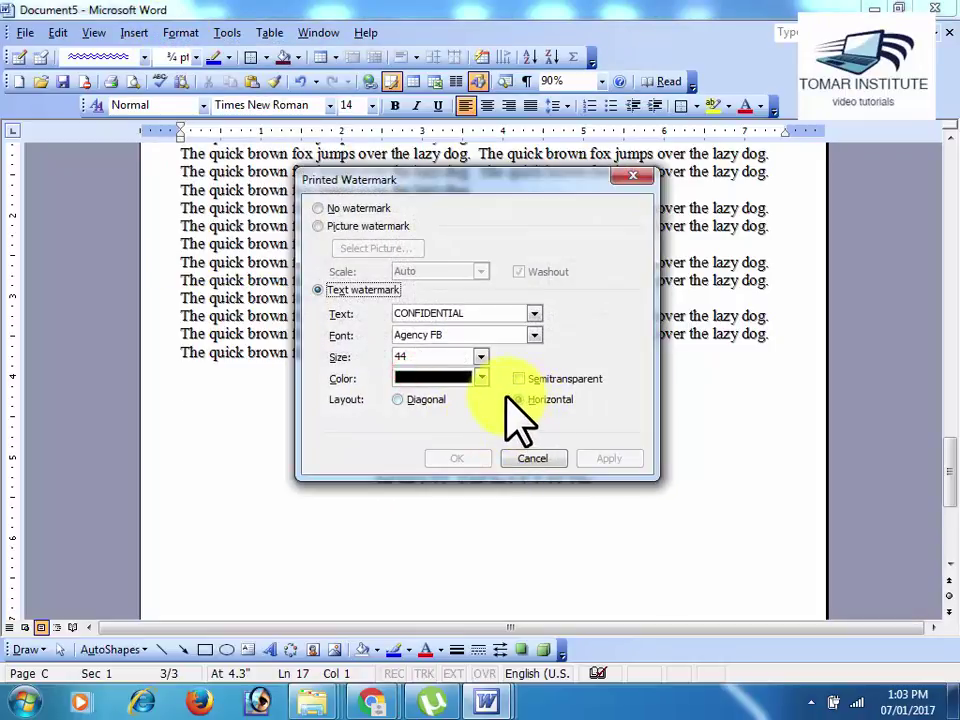
pyautogui.click(534, 313)
pyautogui.click(531, 360)
pyautogui.scroll(1, 546, 332)
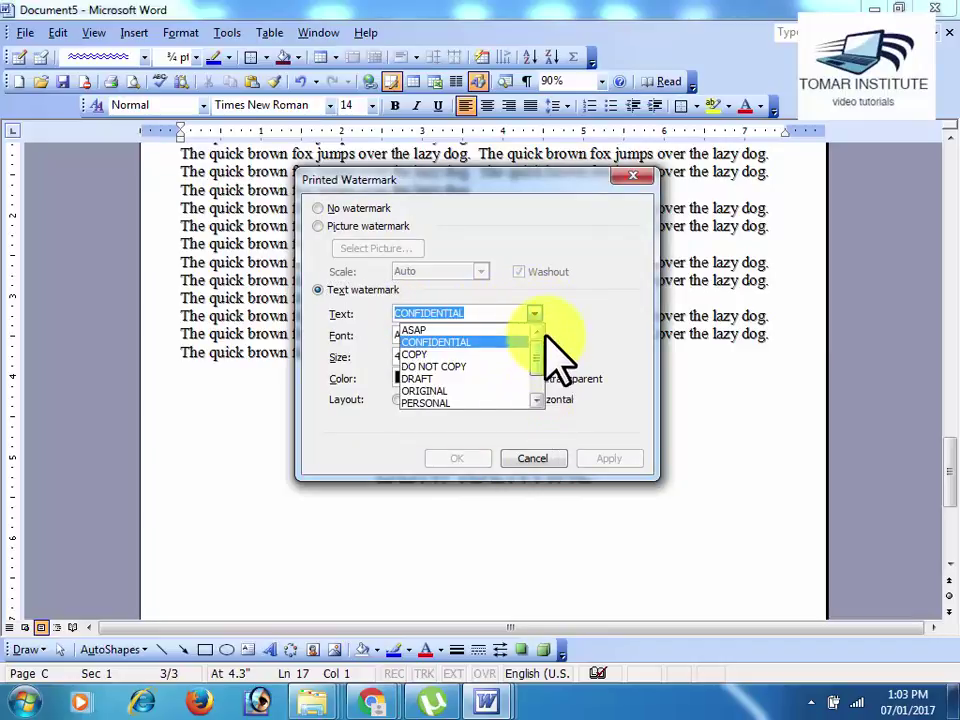
pyautogui.click(563, 316)
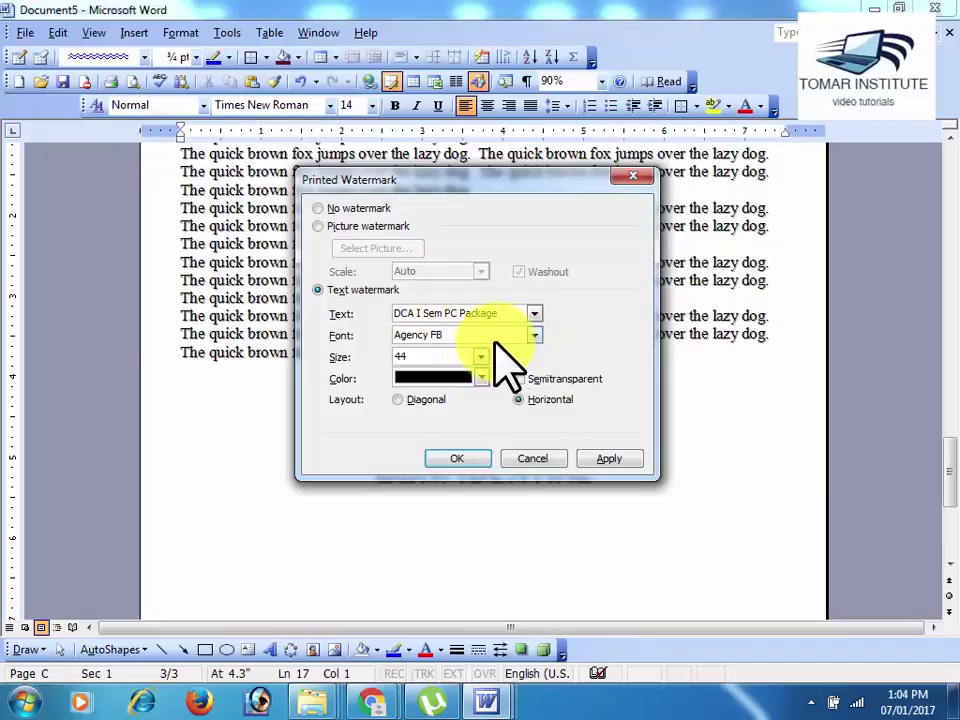
# Set the watermark size to 90 and its layout back to diagonal.
pyautogui.click(481, 357)
pyautogui.scroll(-2, 470, 395)
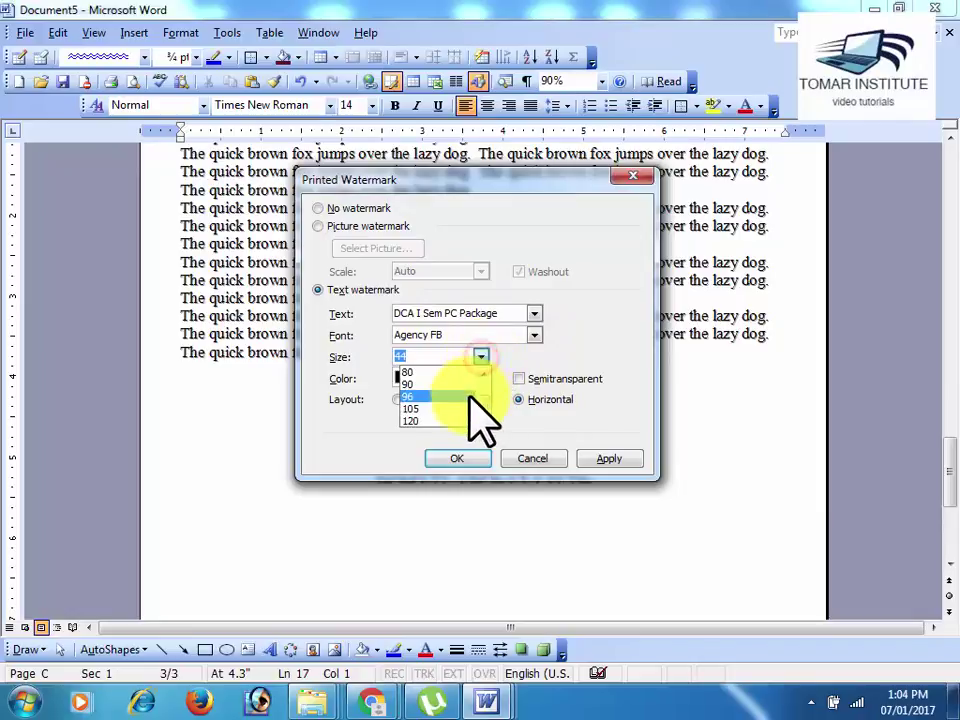
pyautogui.click(455, 385)
pyautogui.click(607, 458)
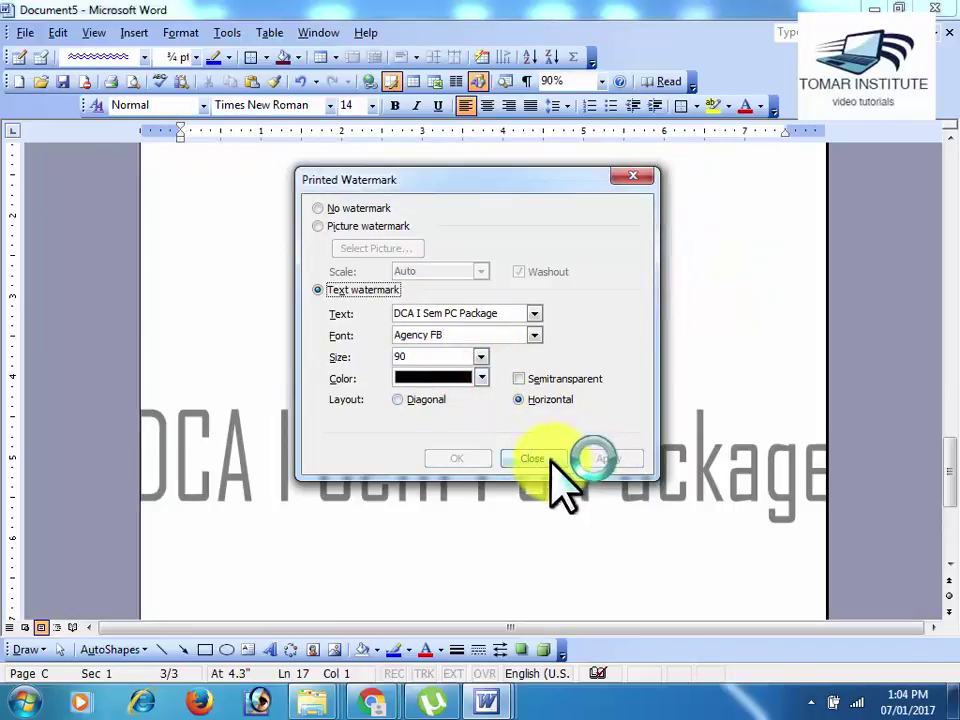
pyautogui.click(398, 399)
pyautogui.click(576, 457)
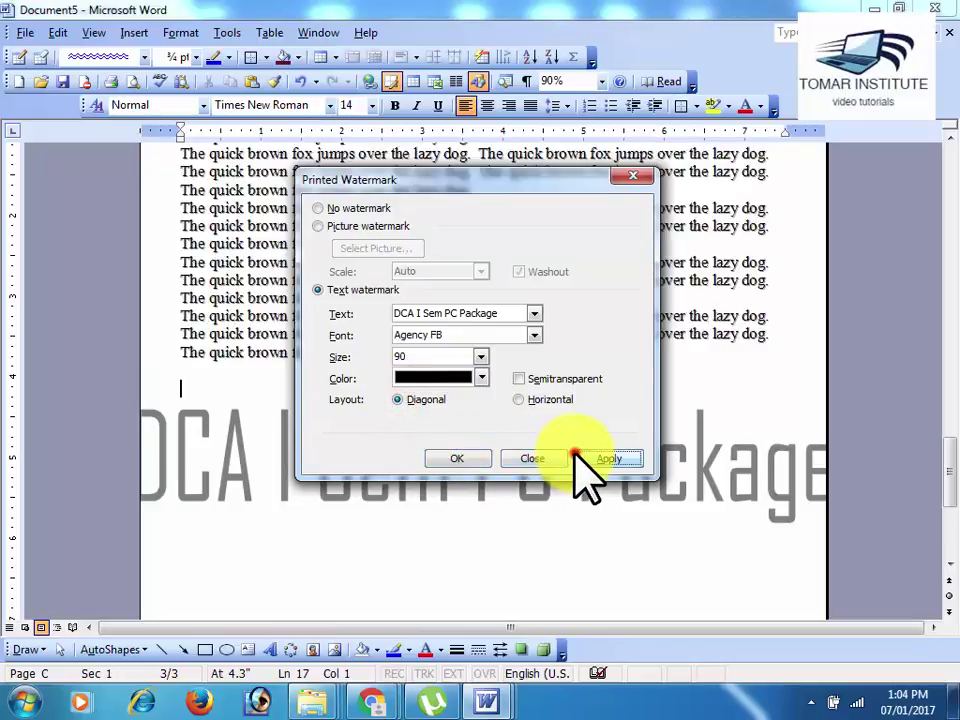
pyautogui.click(535, 458)
# Scroll through pages 1 to 3 and return to page 1, checking each carries the diagonal watermark.
pyautogui.scroll(-5, 610, 522)
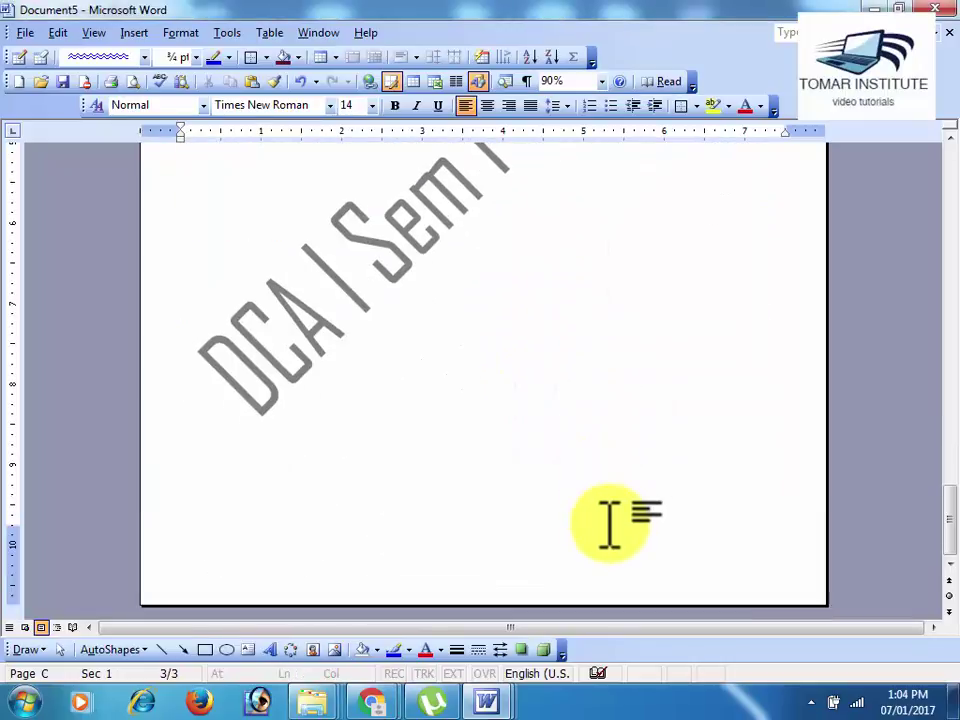
pyautogui.scroll(3, 610, 522)
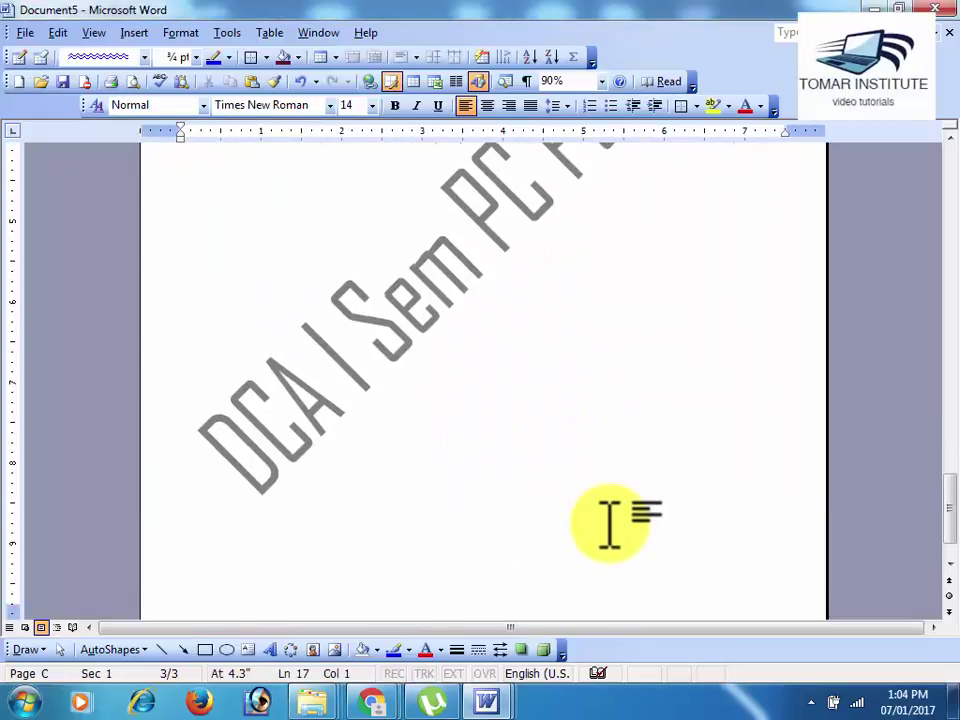
pyautogui.scroll(2, 622, 474)
pyautogui.scroll(1, 625, 462)
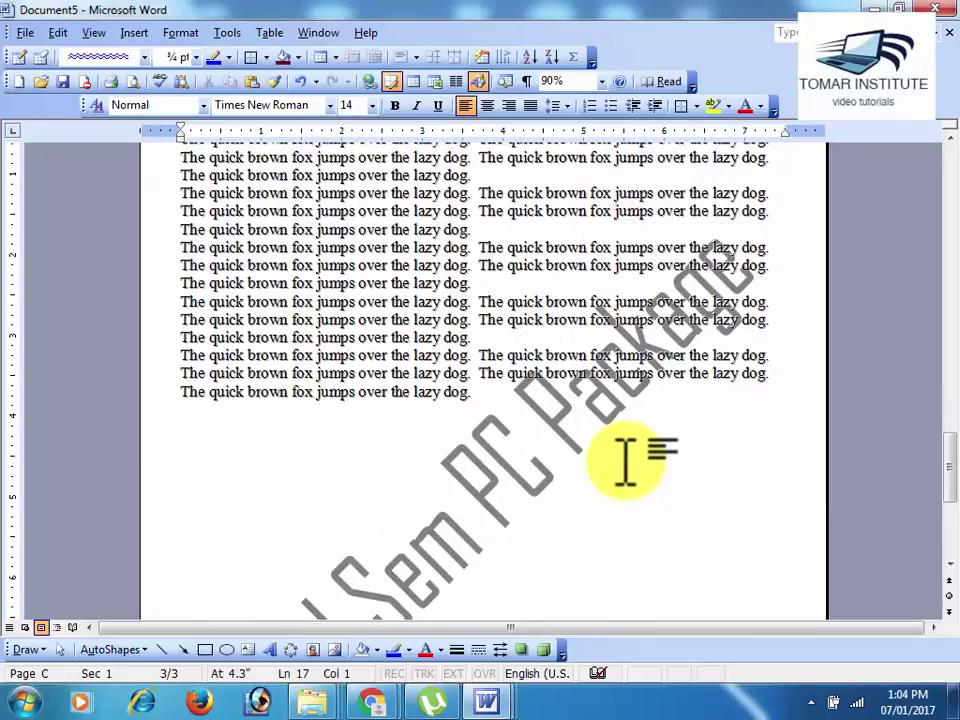
pyautogui.scroll(1, 625, 462)
pyautogui.scroll(-3, 625, 462)
pyautogui.scroll(-4, 625, 460)
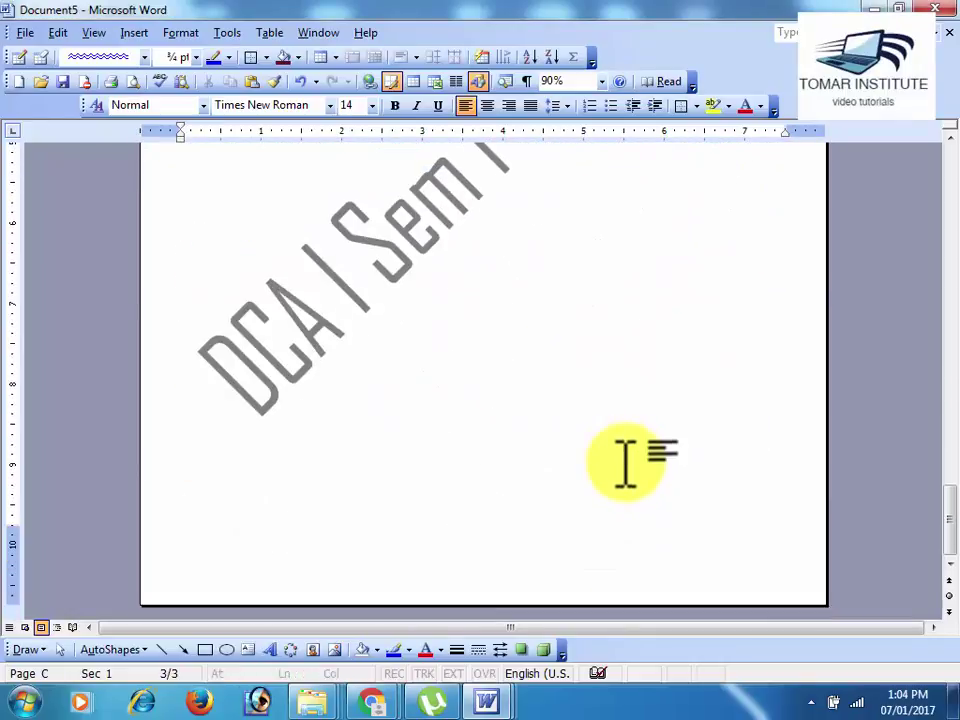
pyautogui.scroll(6, 625, 460)
pyautogui.scroll(3, 630, 464)
pyautogui.scroll(1, 632, 462)
pyautogui.scroll(3, 632, 462)
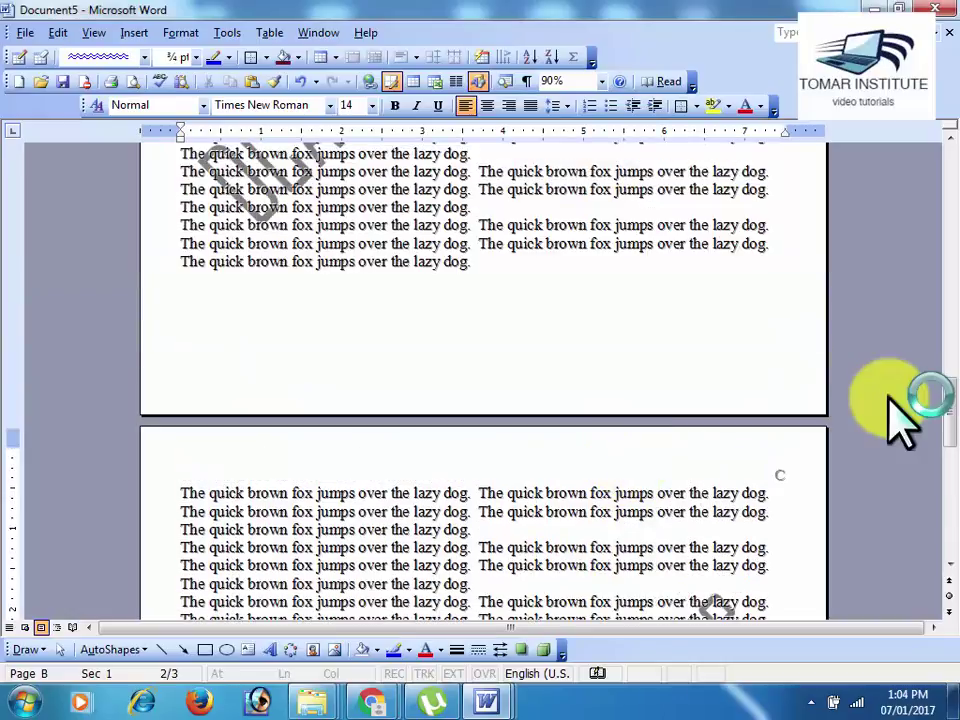
pyautogui.moveTo(943, 418)
pyautogui.mouseDown()
pyautogui.moveTo(953, 380)
pyautogui.moveTo(953, 230)
pyautogui.moveTo(943, 203)
pyautogui.mouseUp()
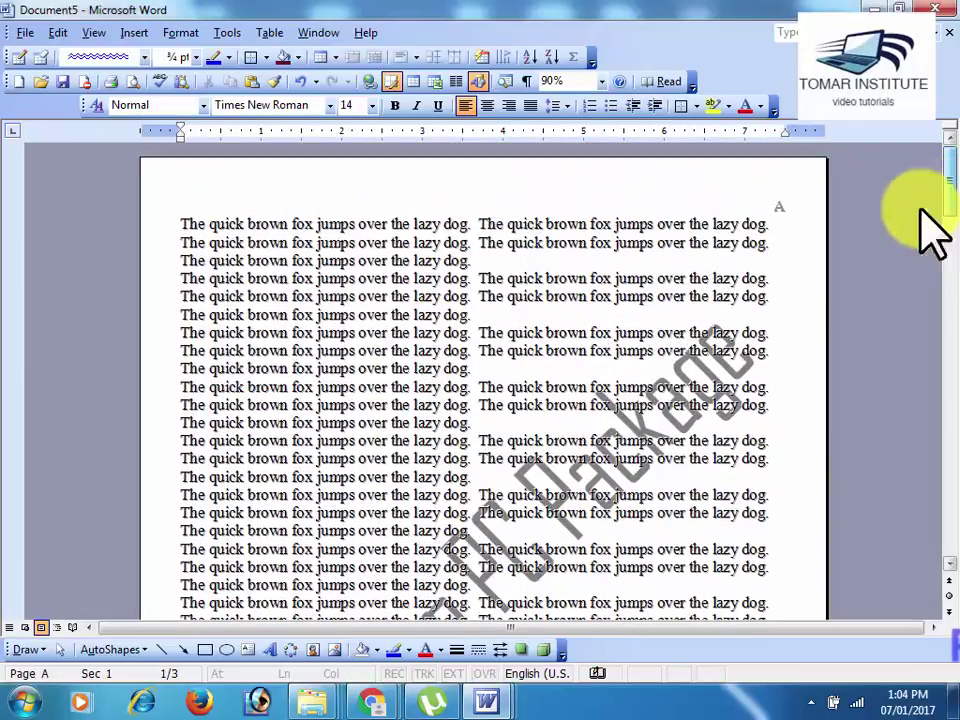
pyautogui.click(178, 33)
pyautogui.moveTo(240, 208)
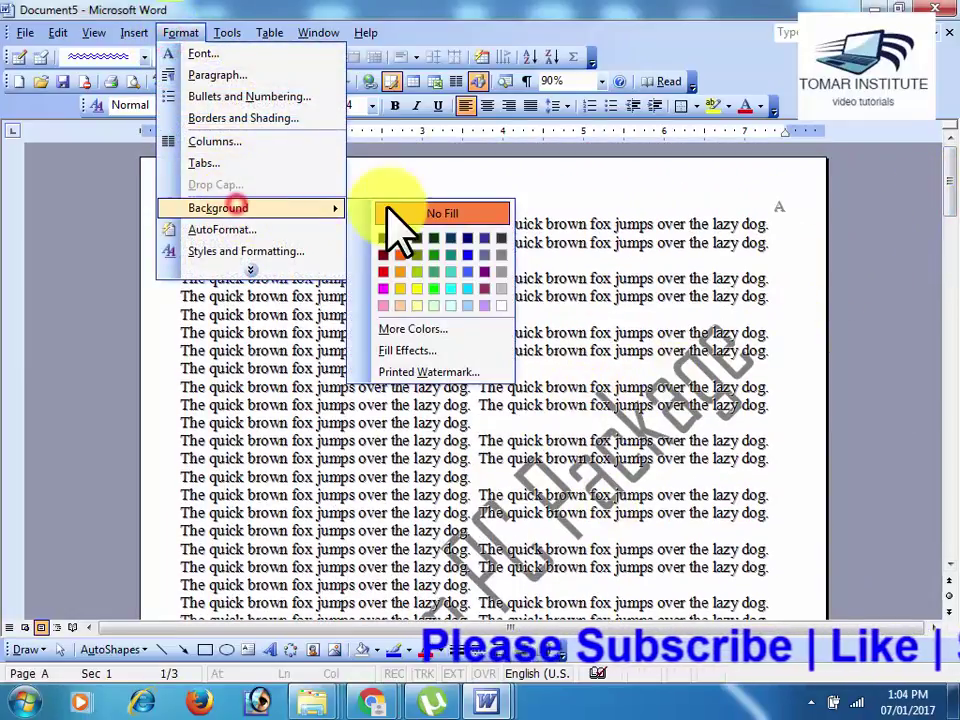
pyautogui.click(420, 372)
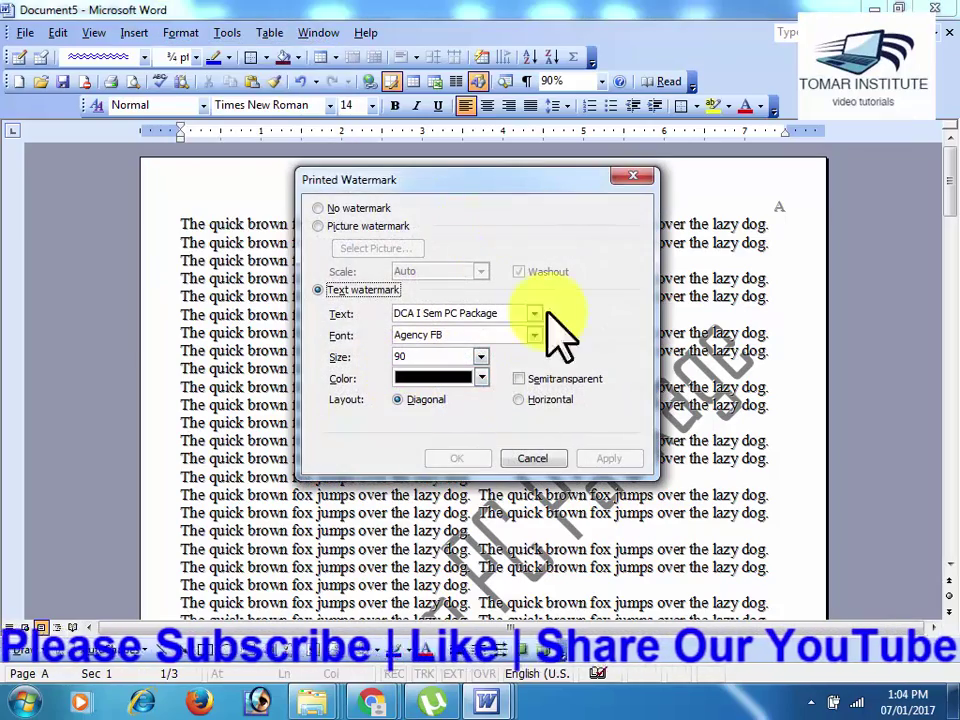
pyautogui.click(531, 460)
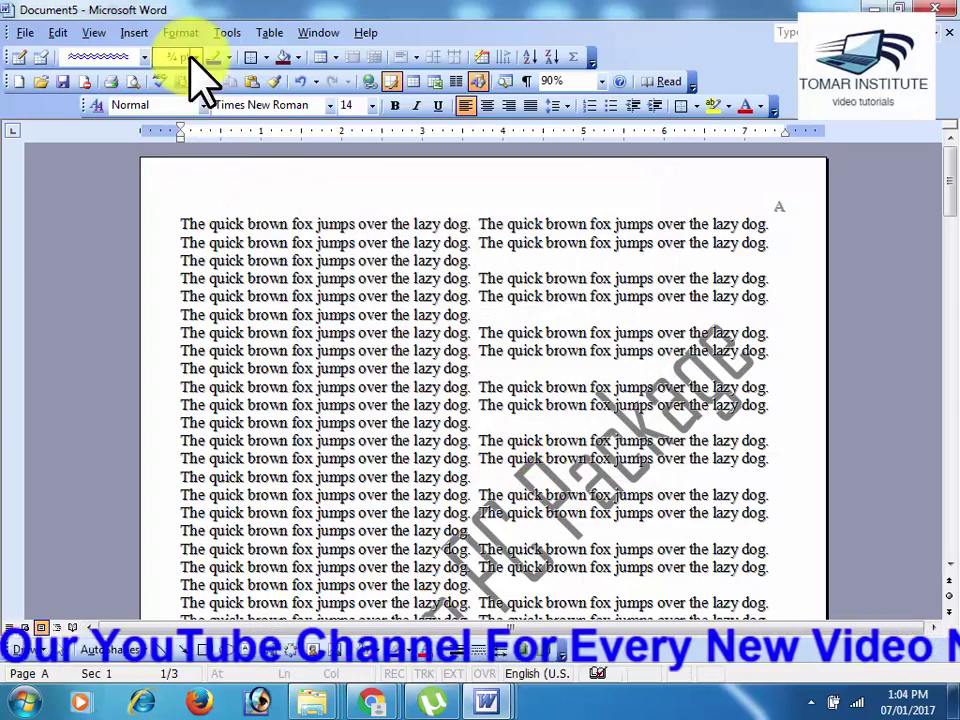
pyautogui.click(181, 33)
pyautogui.moveTo(230, 210)
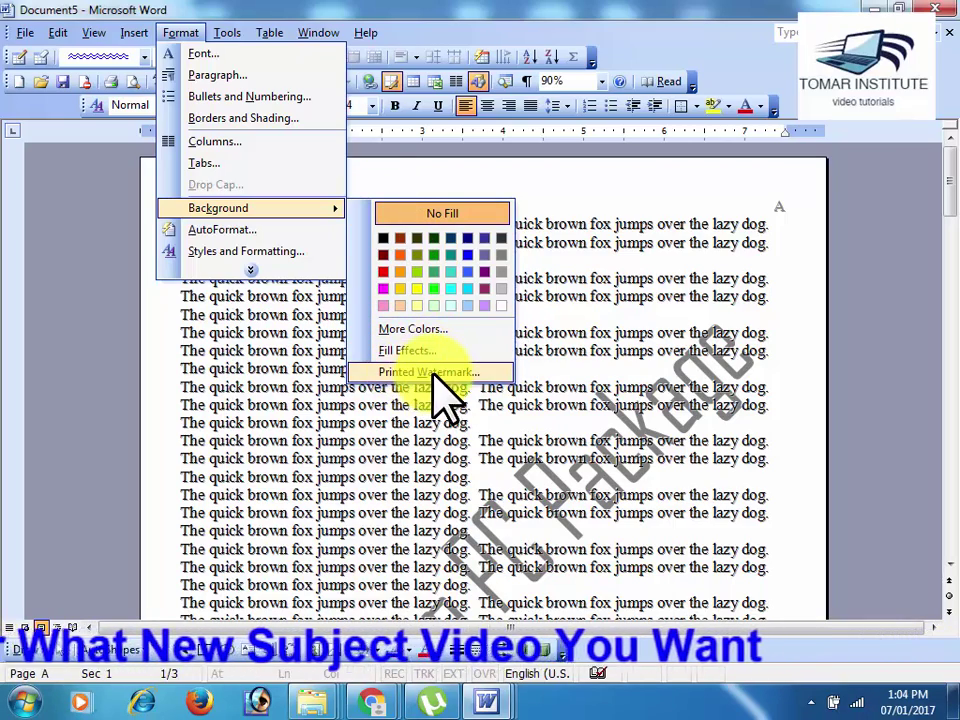
pyautogui.click(425, 440)
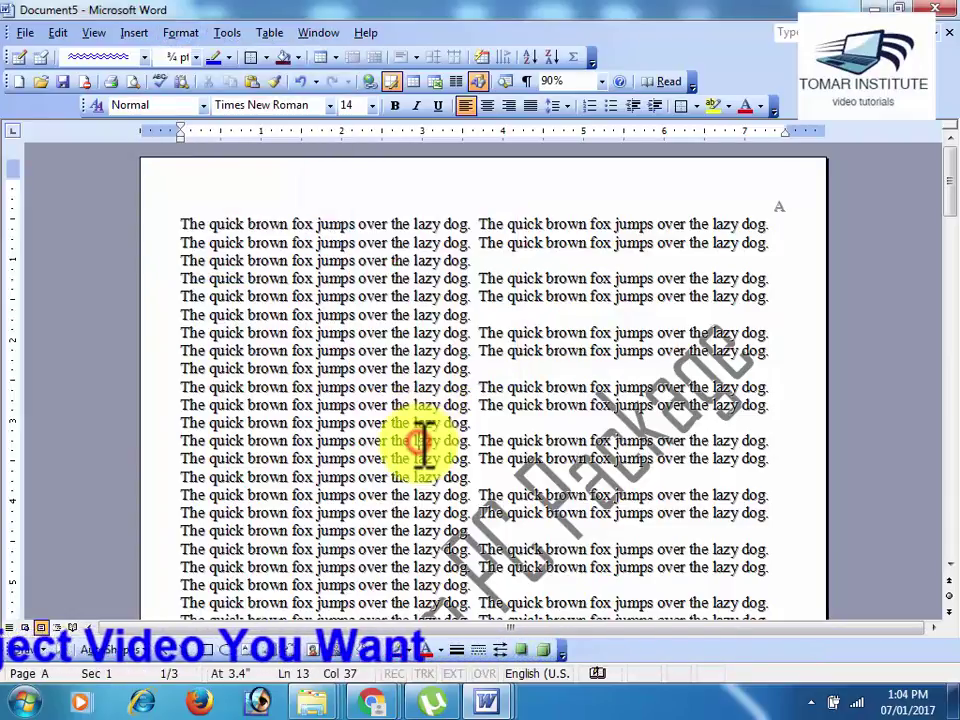